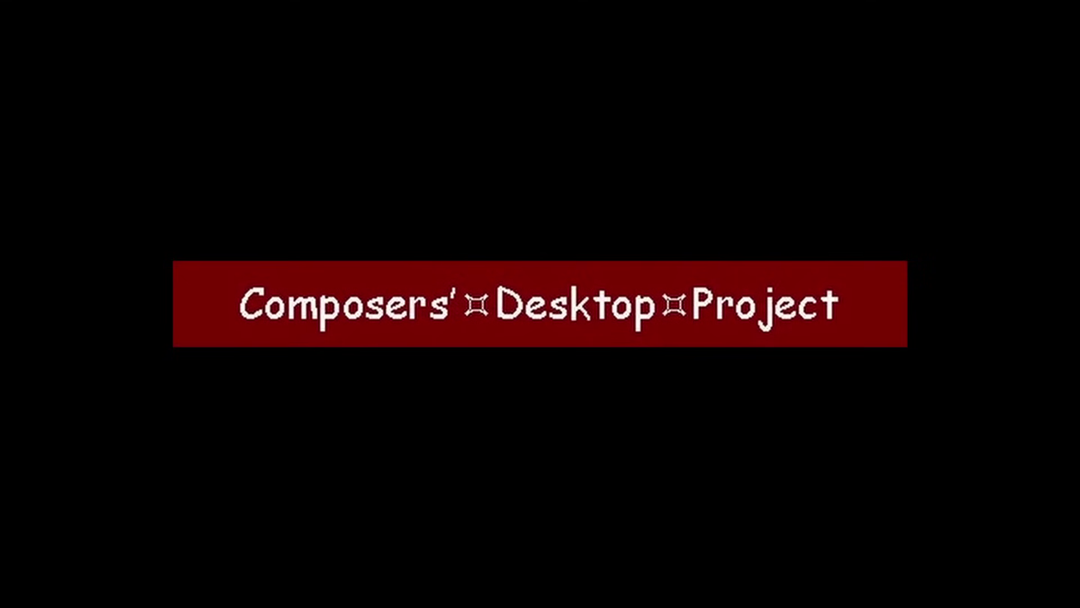
# - Run distort average on D:\Desktop\SoundThread_example\speech.wav with a value of 4, writing to output_sounds\speech_average.wav
pyautogui.write('distort a')
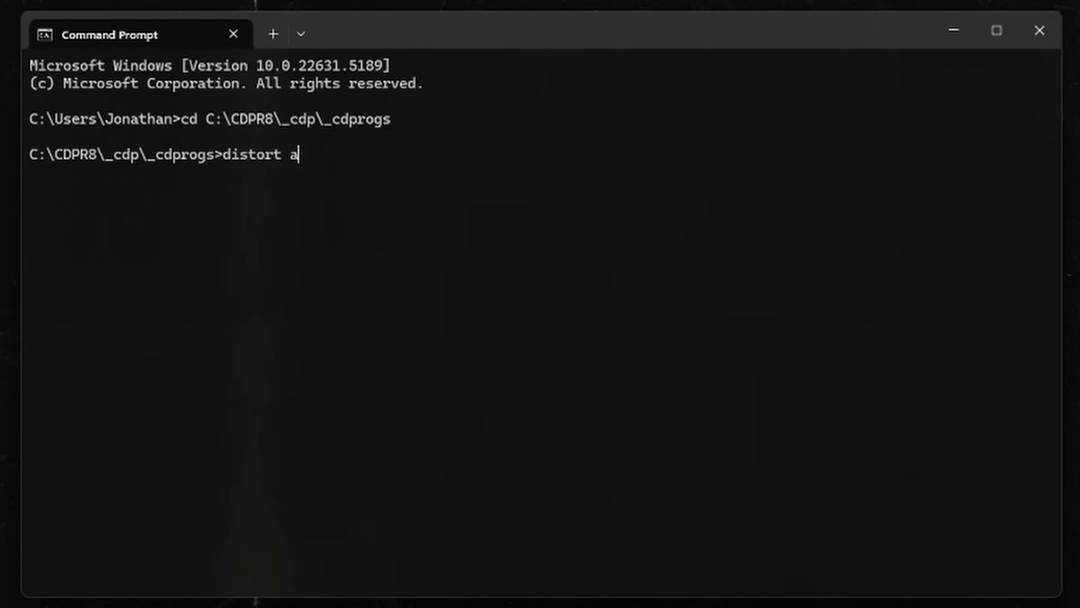
pyautogui.write('verage')
pyautogui.write('D:\\Desktop\\SoundThread_example\\speech.wav')
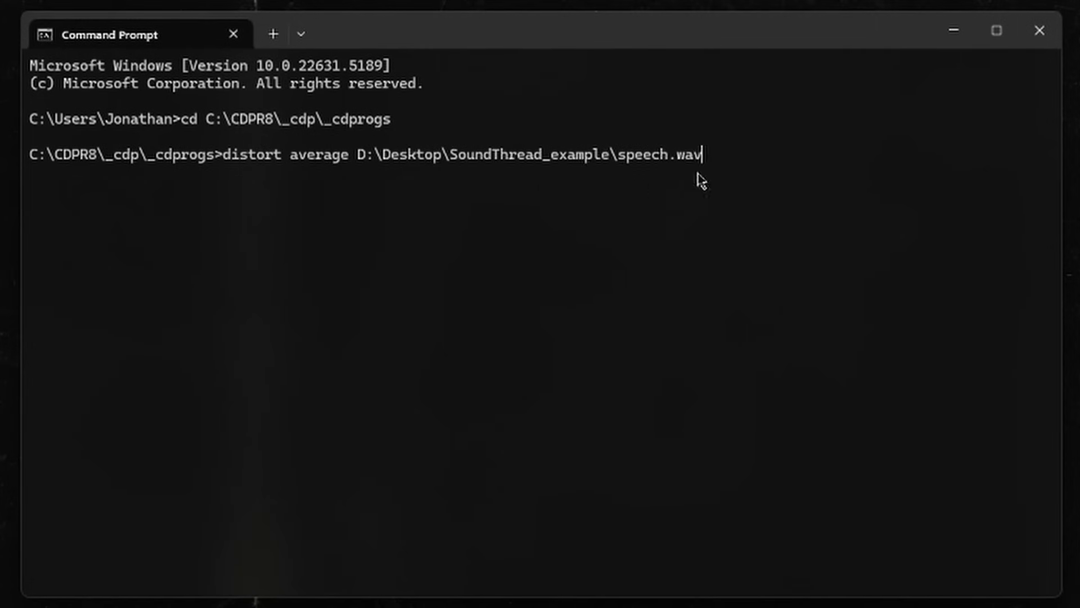
pyautogui.write('D:\\Desktop\\SoundThread_example\\output_sounds')
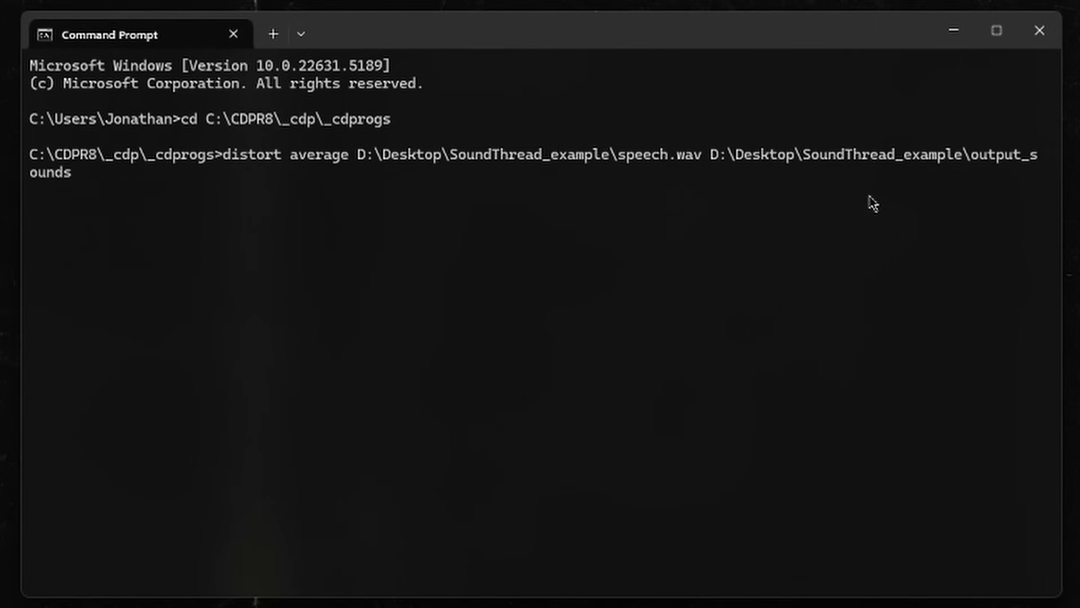
pyautogui.write('\\spe')
pyautogui.write('ech_avcer')
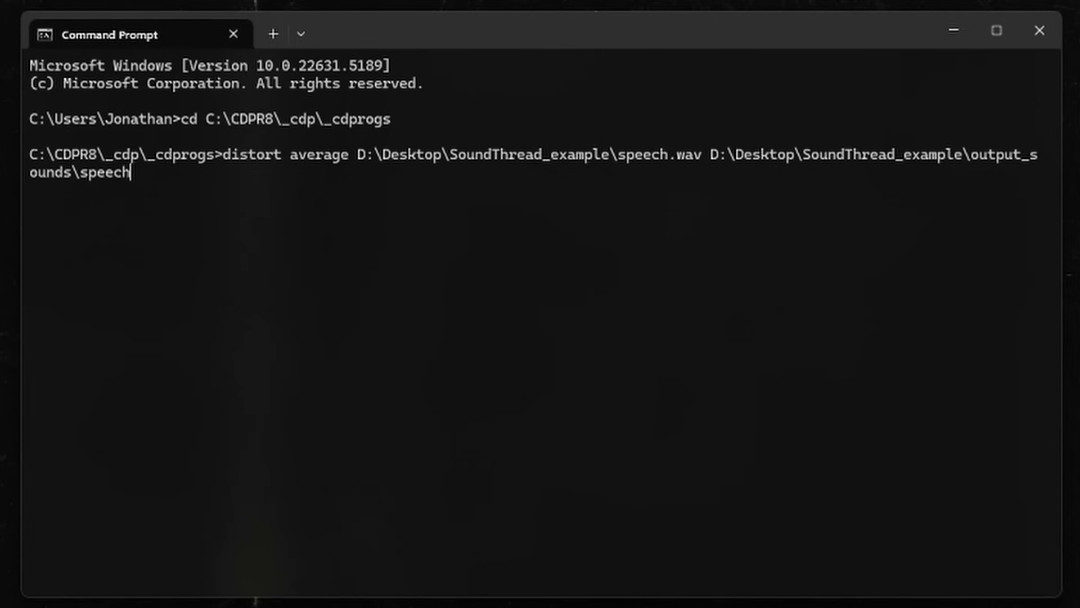
pyautogui.press('BackSpace')
pyautogui.press('BackSpace')
pyautogui.press('BackSpace')
pyautogui.write('erage.wav 4')
pyautogui.press('Return')
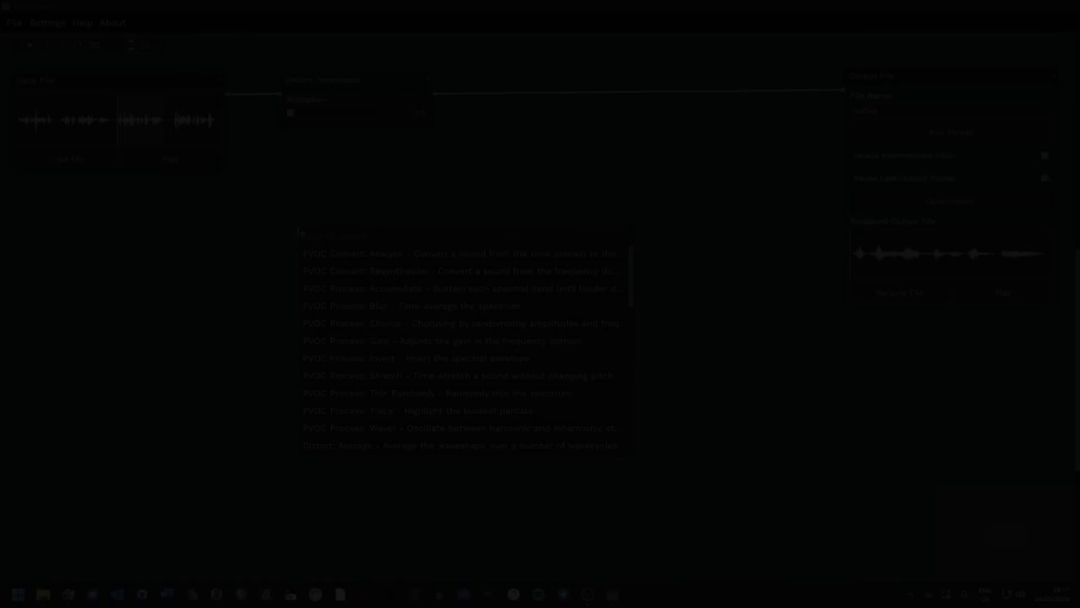
# - Add a Speed: In Semitones node and wire it between the Input File and Output File nodes
pyautogui.write('speed')
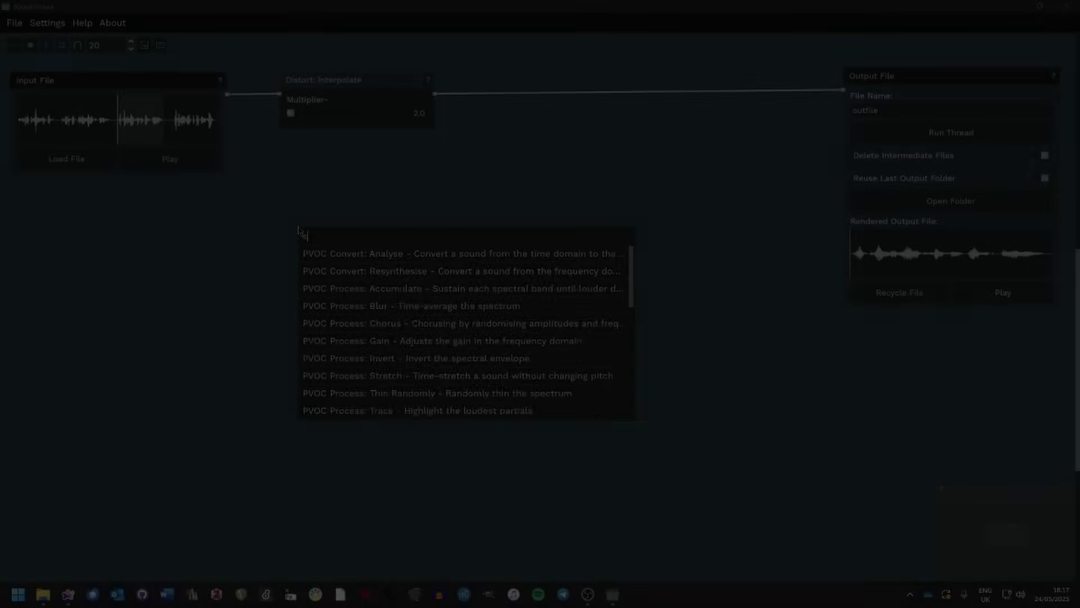
pyautogui.click(349, 290)
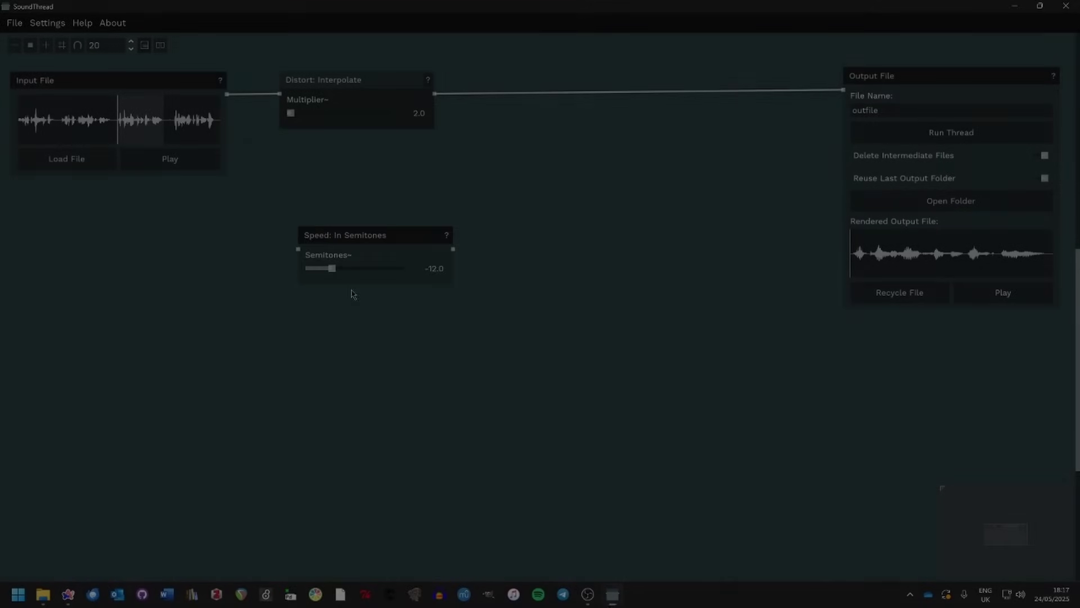
pyautogui.moveTo(228, 99); pyautogui.dragTo(324, 173)
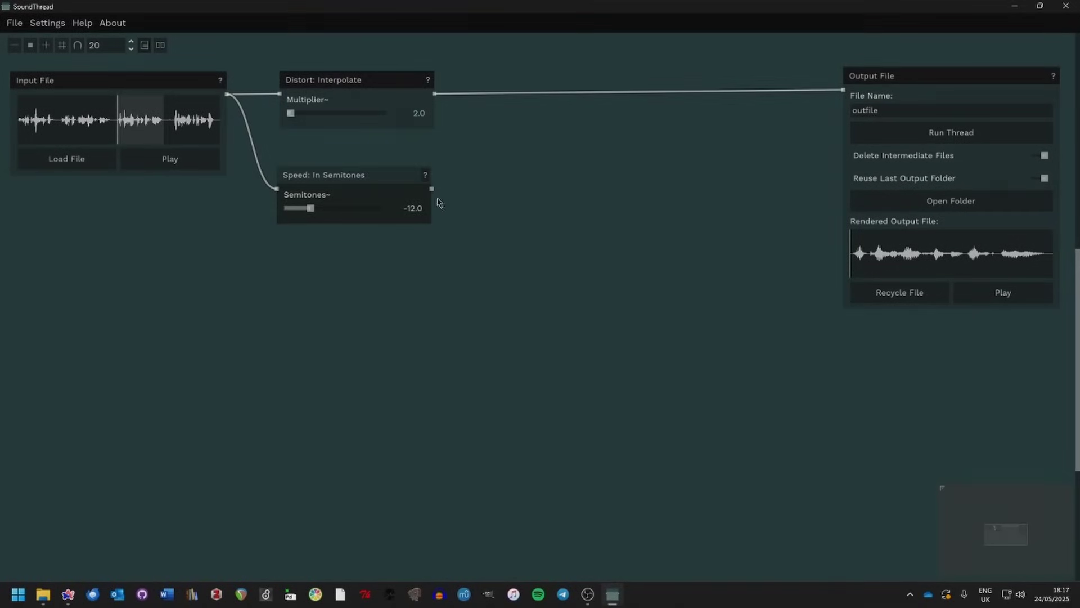
pyautogui.moveTo(432, 188); pyautogui.dragTo(843, 90)
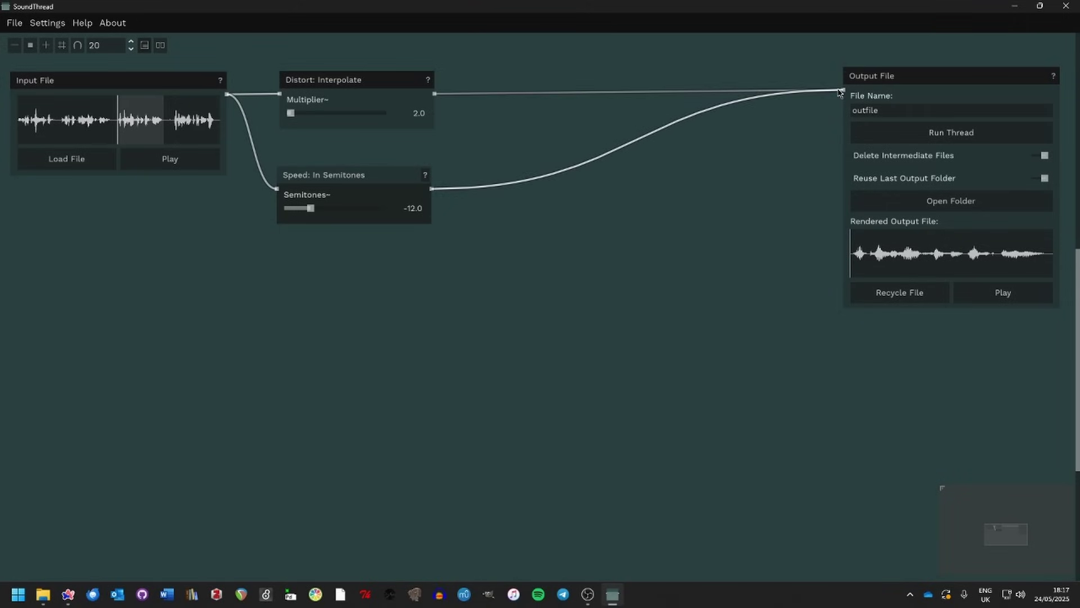
# - Run the thread and play back the rendered output file
pyautogui.click(894, 140)
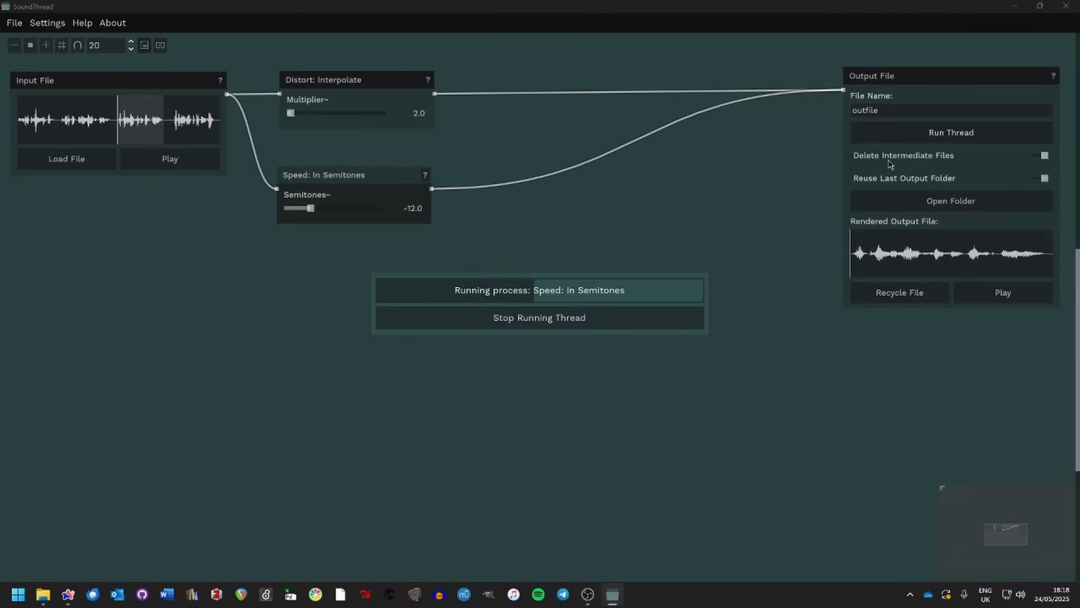
pyautogui.click(994, 292)
pyautogui.click(995, 292)
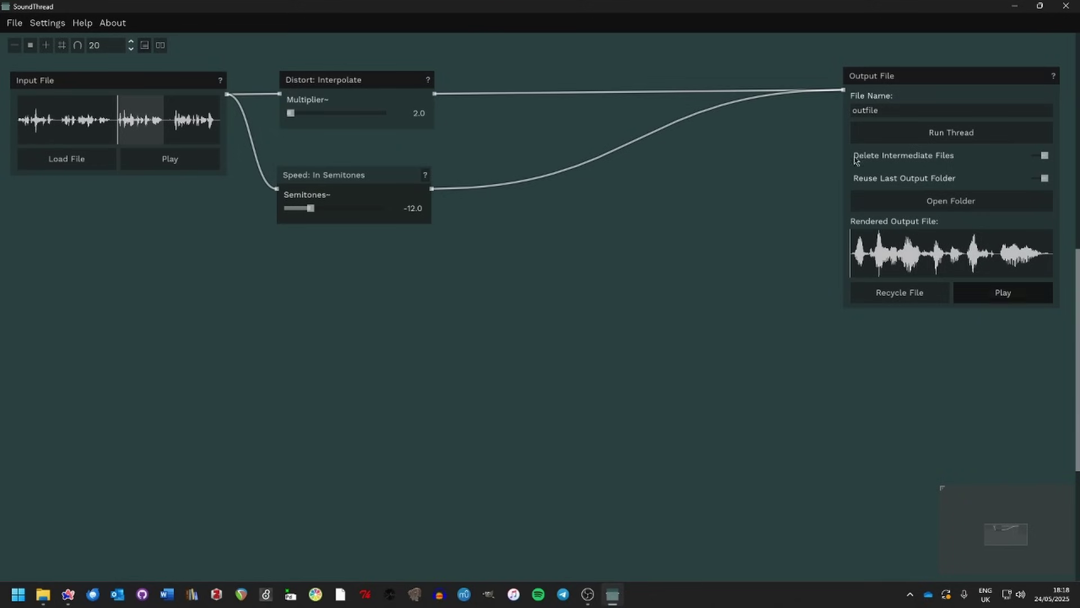
# - Detach both cables from the Output File node and add a Granulate: Granulate node in the gap
pyautogui.moveTo(842, 90); pyautogui.dragTo(680, 135)
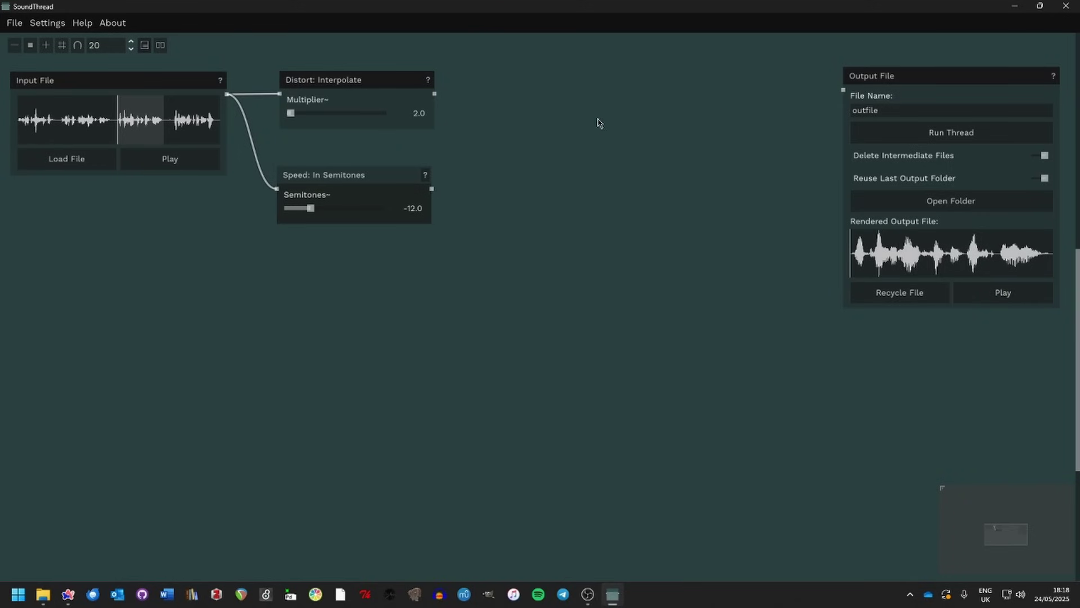
pyautogui.rightClick(597, 121)
pyautogui.write('g')
pyautogui.press('BackSpace')
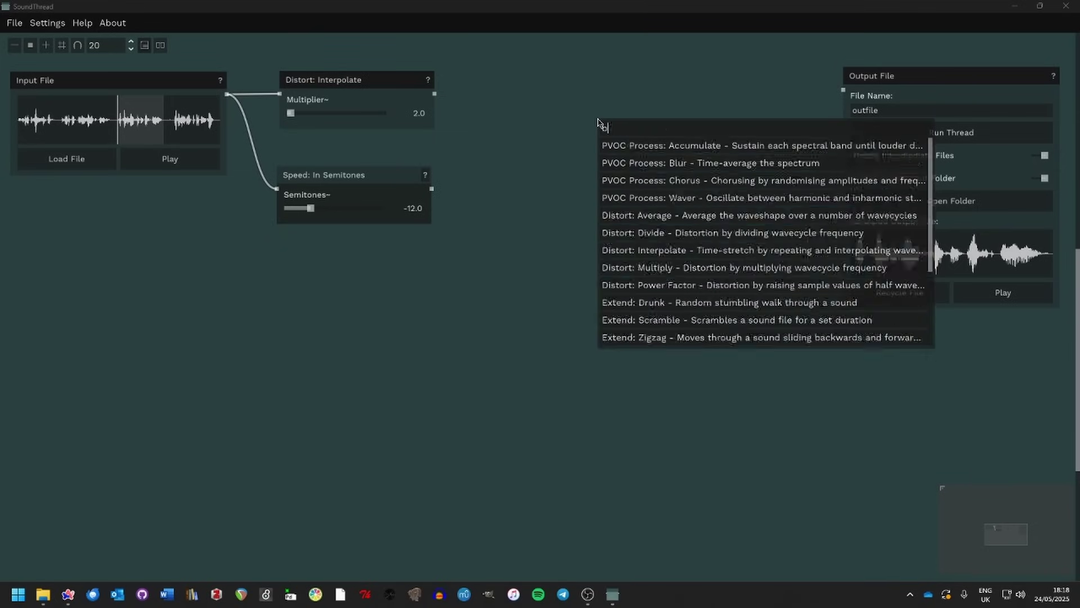
pyautogui.write('granu')
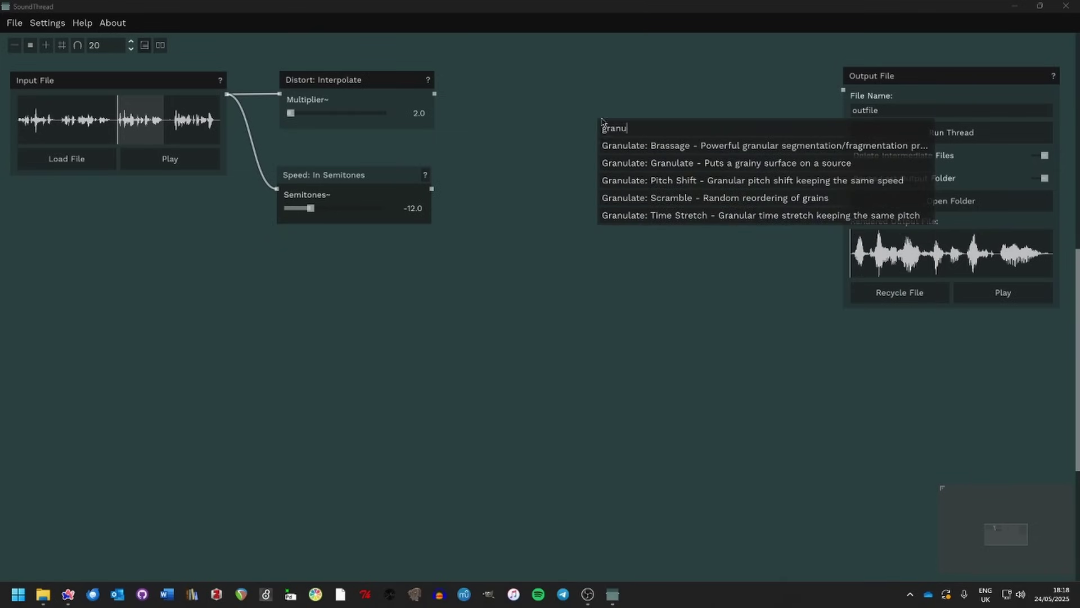
pyautogui.click(668, 164)
# - Route Distort: Interpolate and Speed: In Semitones through Granulate to the Output File, aligning Granulate with the upper row
pyautogui.moveTo(435, 94); pyautogui.dragTo(597, 141)
pyautogui.moveTo(431, 189); pyautogui.dragTo(600, 144)
pyautogui.moveTo(753, 140); pyautogui.dragTo(843, 91)
pyautogui.moveTo(677, 126); pyautogui.dragTo(649, 80)
# - Automate Granulate's Density with two added points pulled down to the minimum, save the curve and run the thread
pyautogui.rightClick(625, 117)
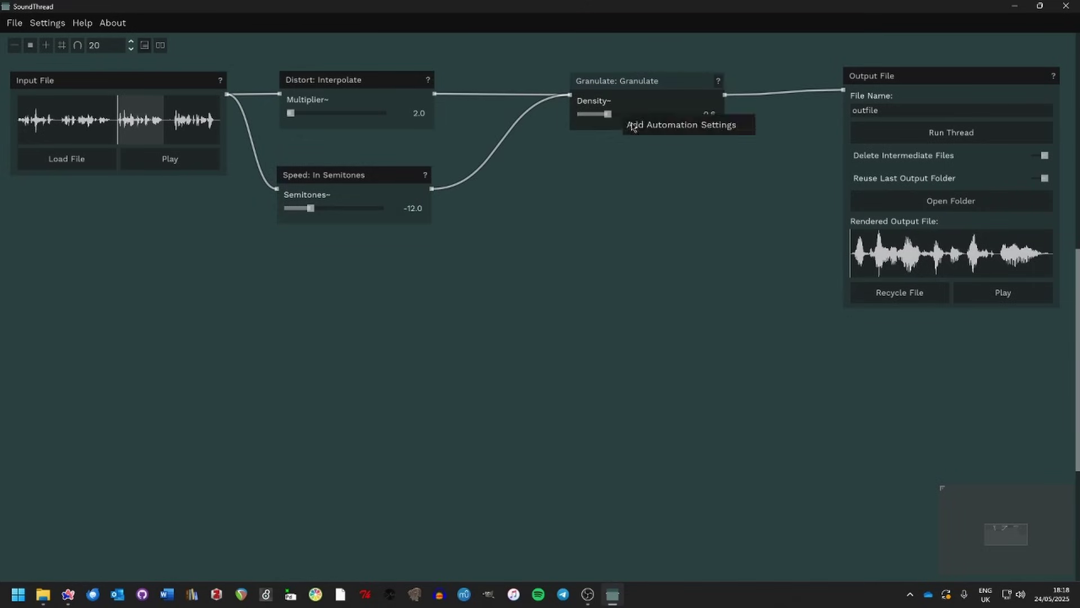
pyautogui.click(628, 124)
pyautogui.doubleClick(720, 201)
pyautogui.moveTo(721, 201); pyautogui.dragTo(723, 270)
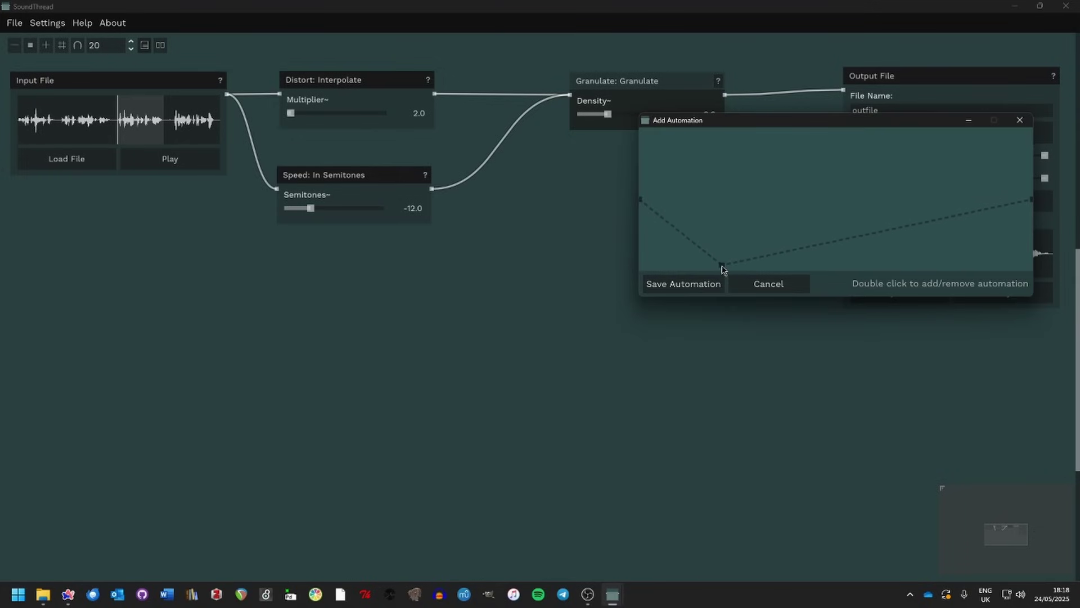
pyautogui.doubleClick(872, 236)
pyautogui.moveTo(873, 237); pyautogui.dragTo(921, 273)
pyautogui.click(714, 281)
pyautogui.click(971, 139)
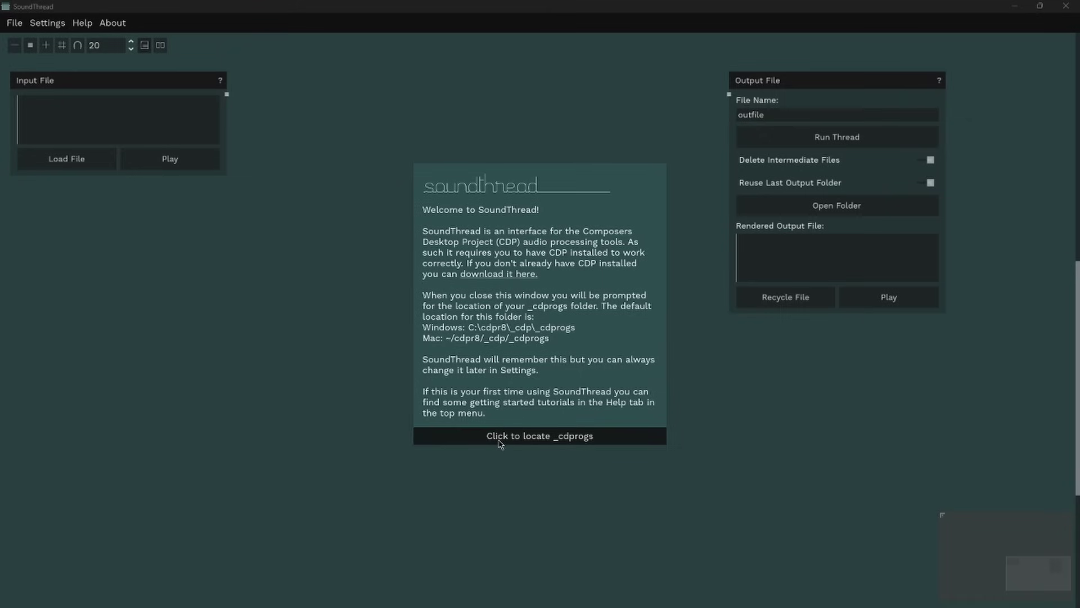
# - Set the CDP programs location to the folder C:\CDPR8\_cdp\_cdprogs
pyautogui.click(573, 439)
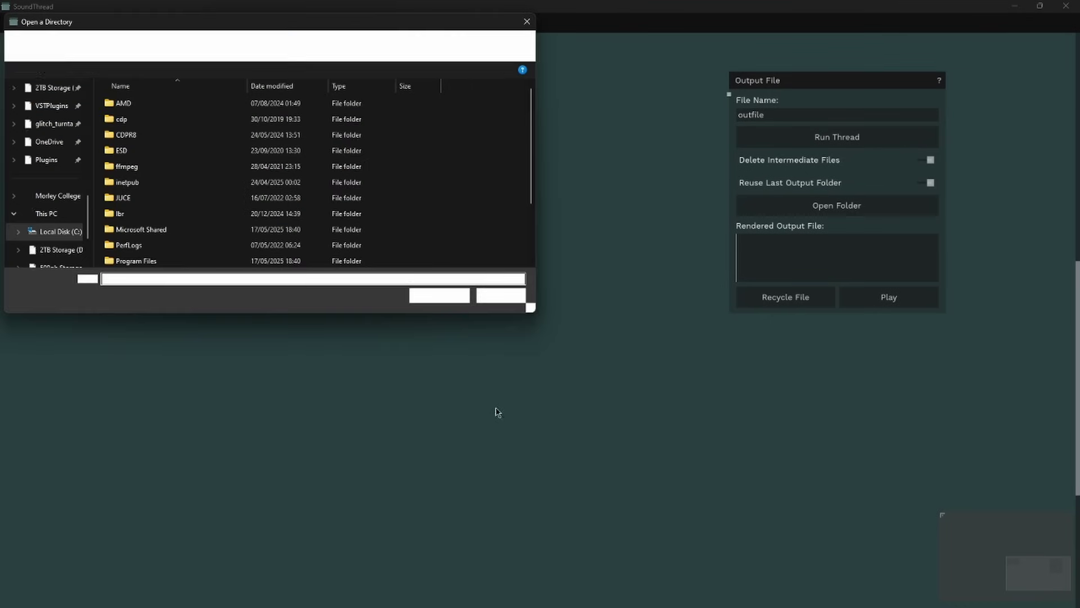
pyautogui.moveTo(279, 25); pyautogui.dragTo(409, 105)
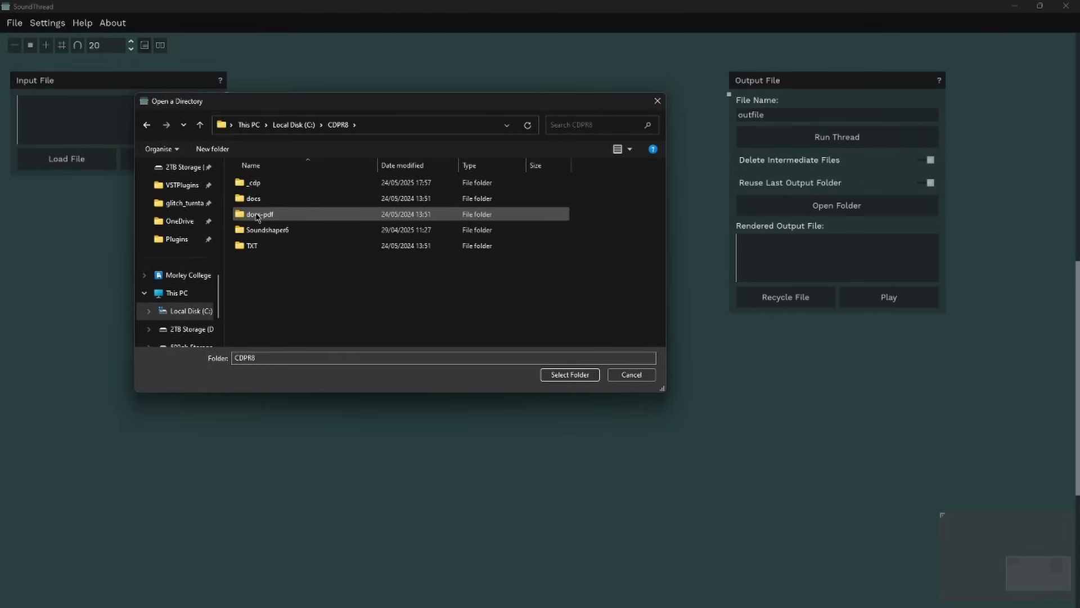
pyautogui.doubleClick(257, 183)
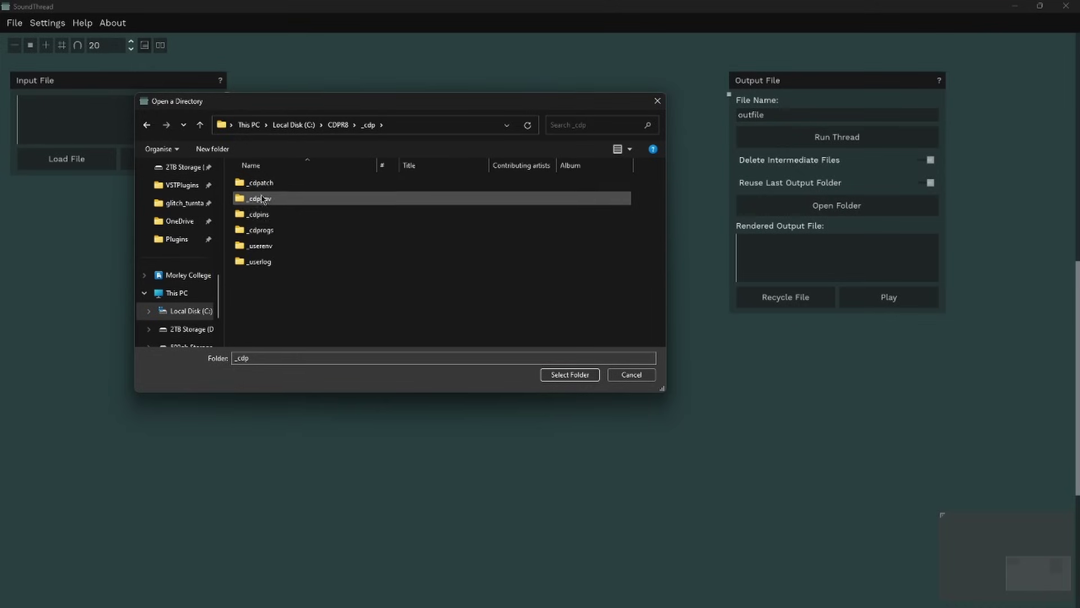
pyautogui.click(258, 231)
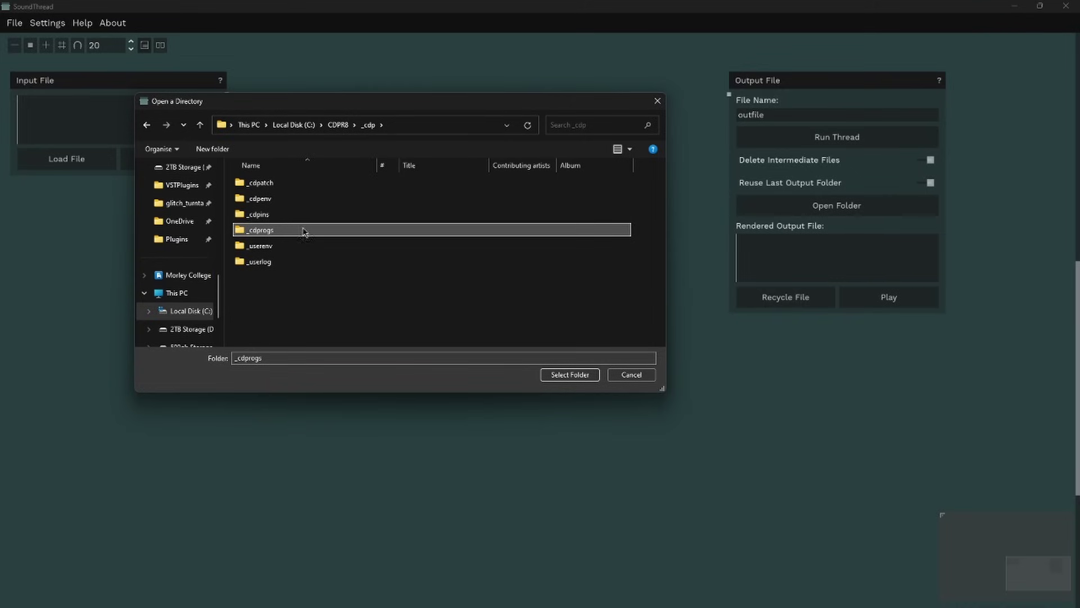
pyautogui.moveTo(276, 235)
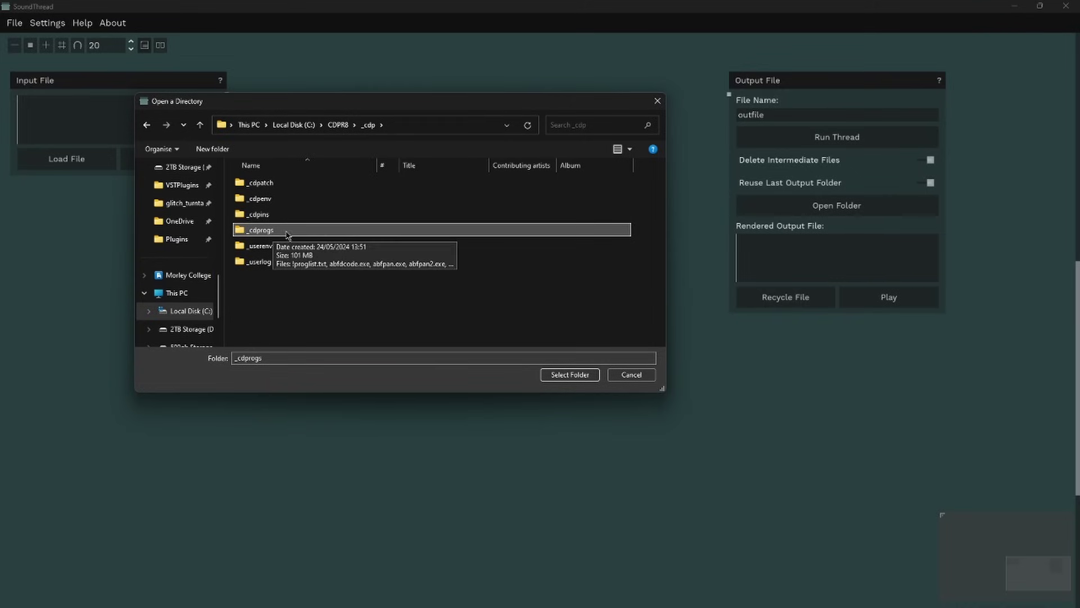
pyautogui.click(559, 376)
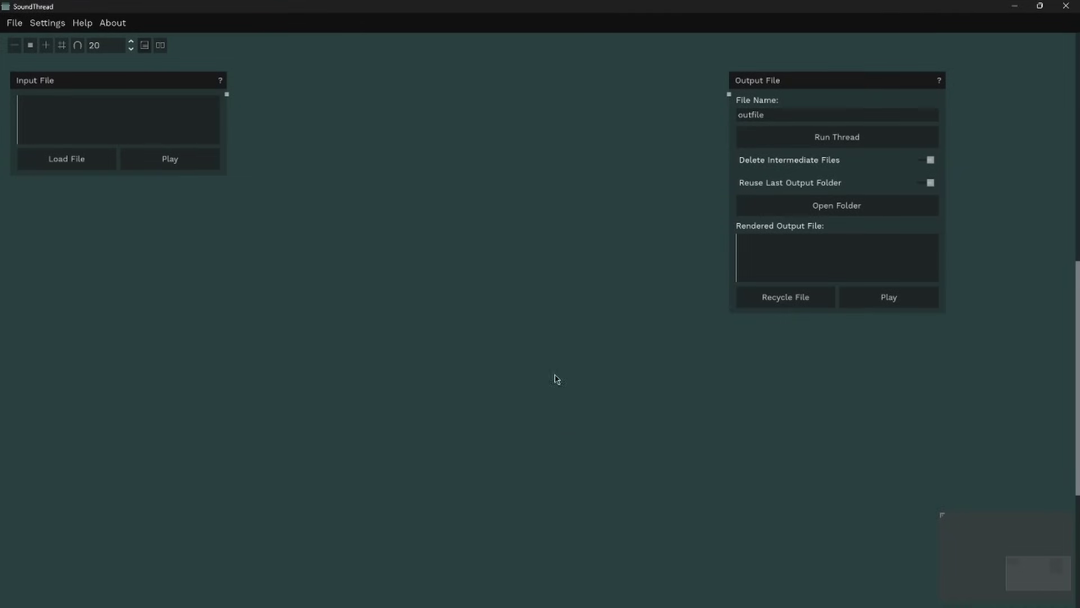
# - Review the SoundThread settings, including the option for changing the cdprogs folder location, and close them
pyautogui.click(55, 25)
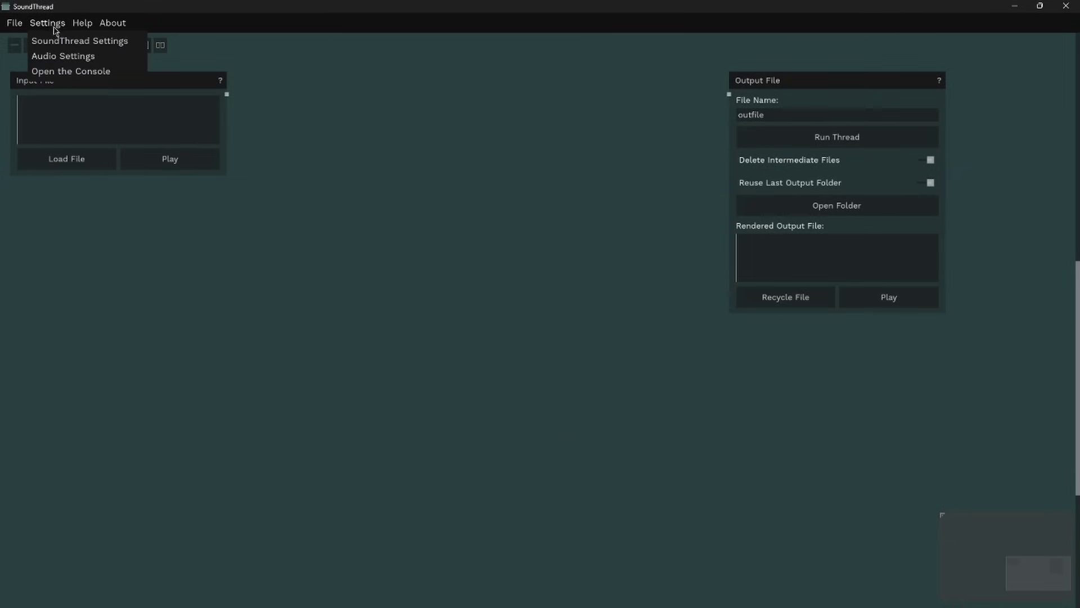
pyautogui.click(59, 41)
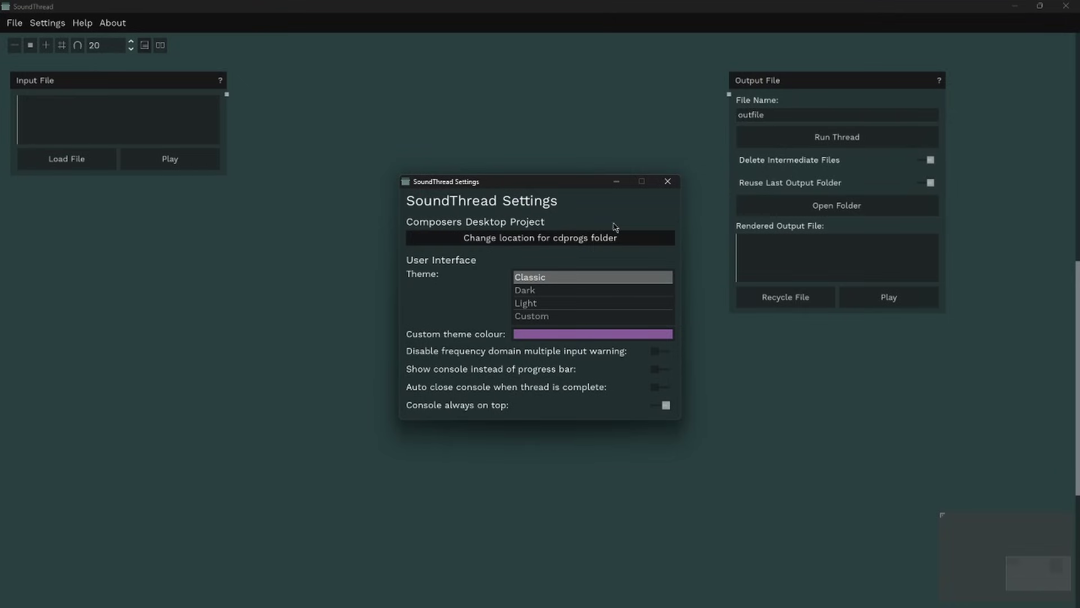
pyautogui.click(668, 181)
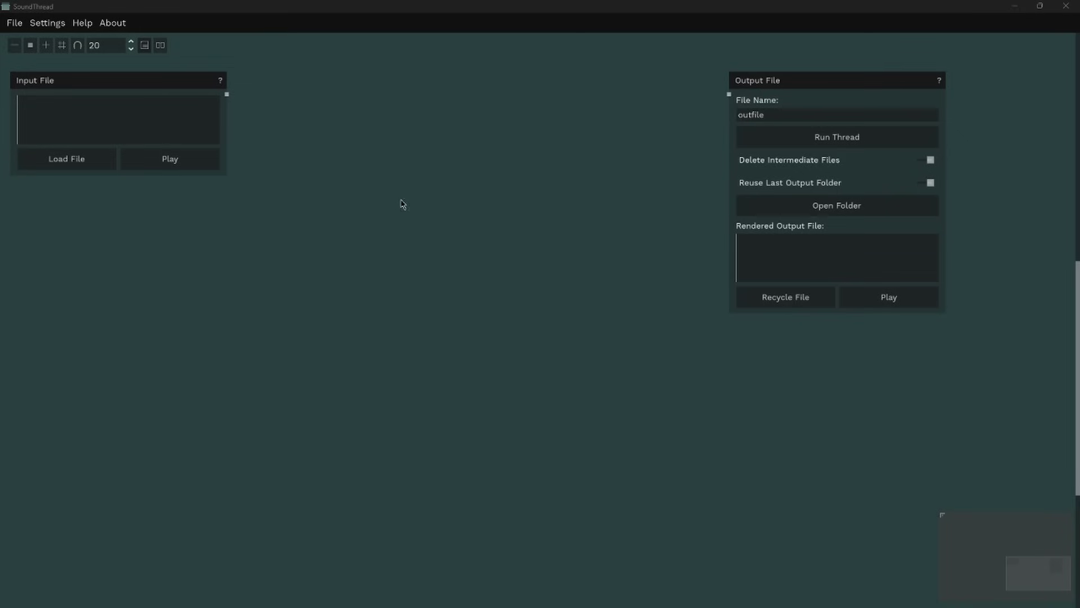
# - Look through the Getting Started, Navigating SoundThread and Building a Thread tutorials
pyautogui.click(80, 25)
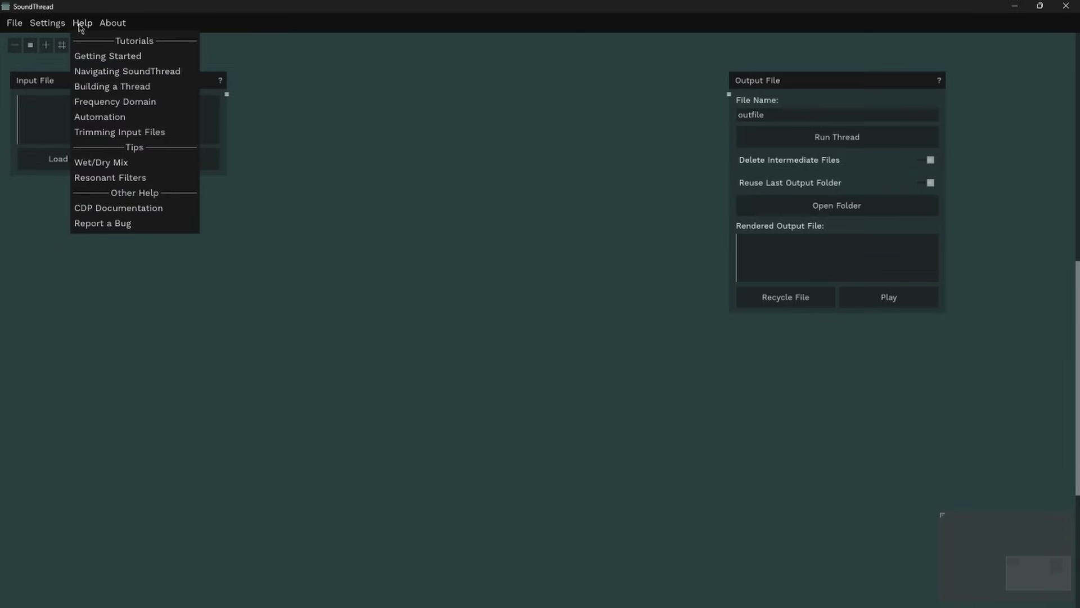
pyautogui.click(97, 56)
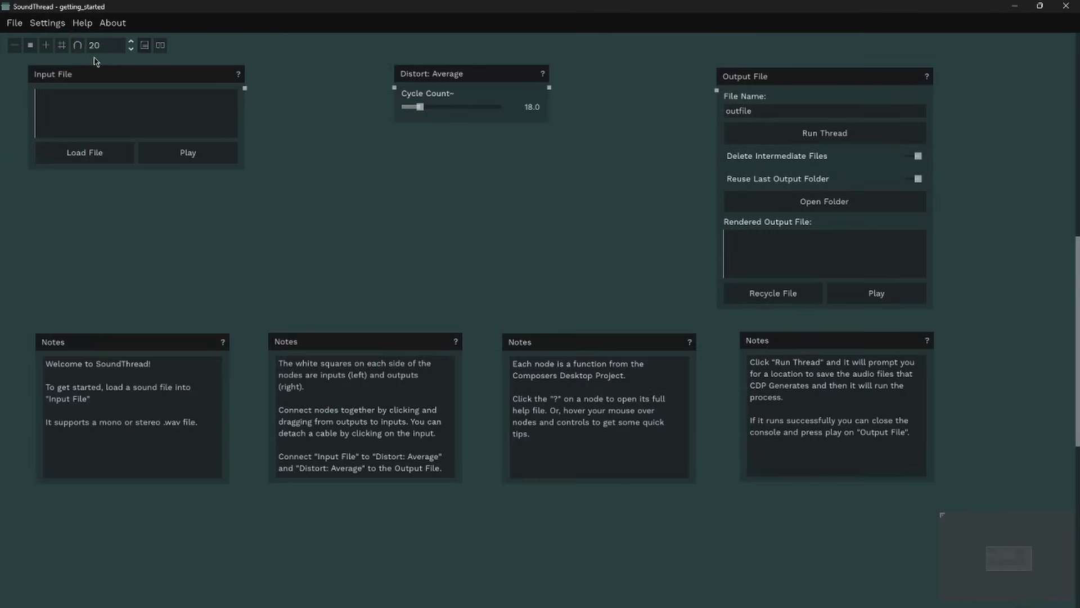
pyautogui.click(83, 22)
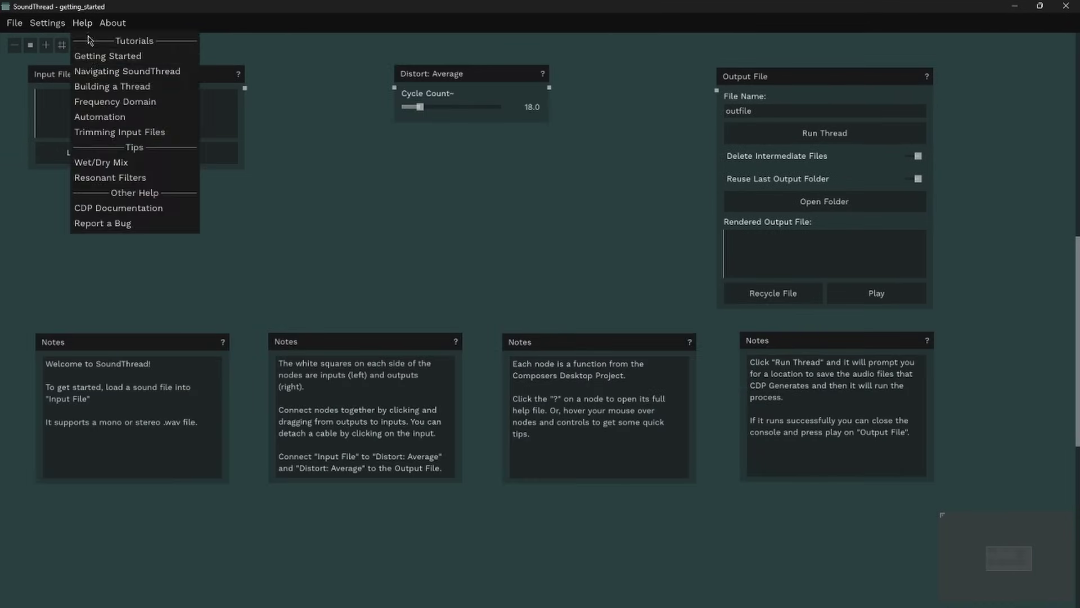
pyautogui.click(95, 72)
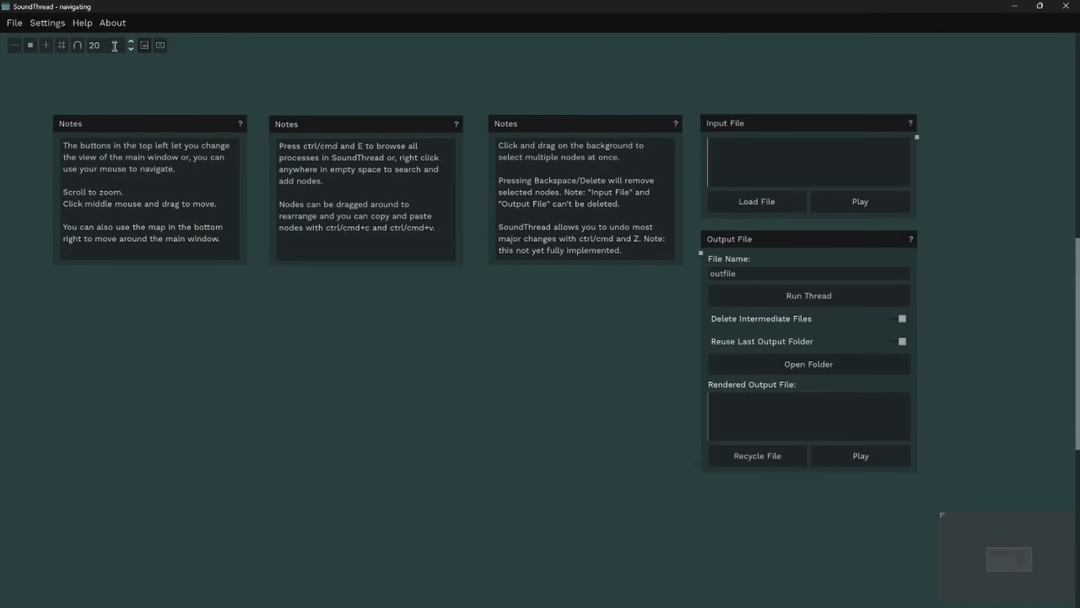
pyautogui.click(84, 22)
pyautogui.click(104, 83)
# - Start a new thread with piano.wav from SoundThread_example\input_sounds as its input file, and play the sound
pyautogui.click(15, 24)
pyautogui.click(18, 40)
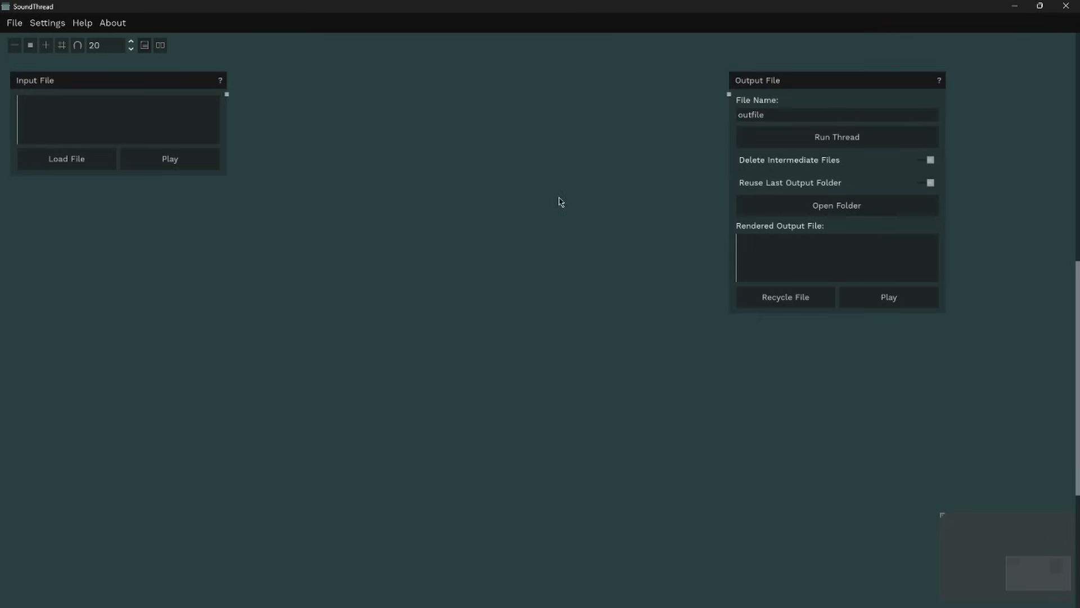
pyautogui.click(90, 166)
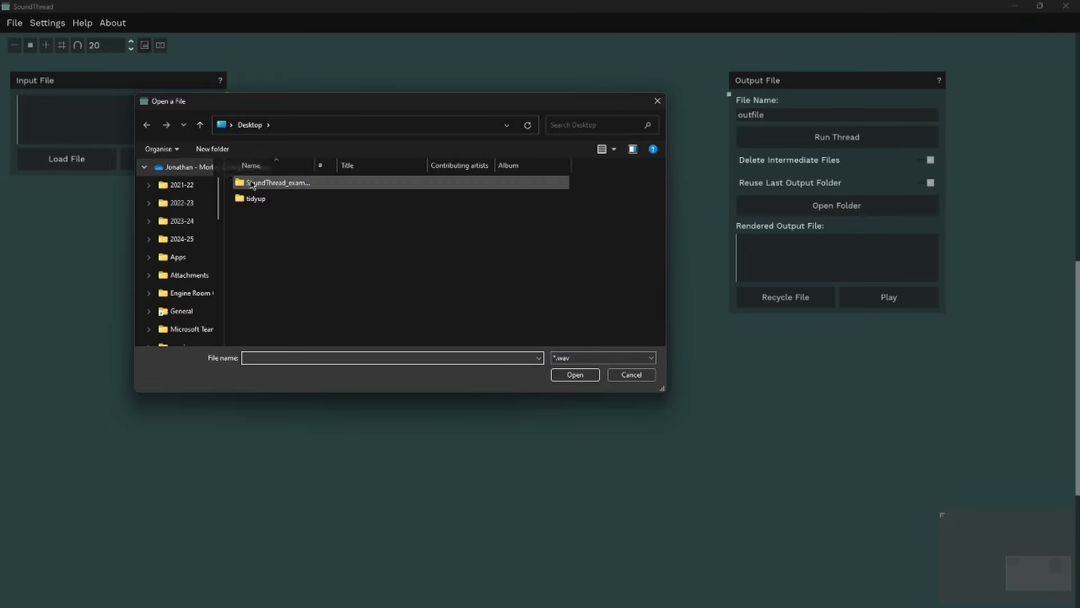
pyautogui.doubleClick(261, 185)
pyautogui.doubleClick(260, 183)
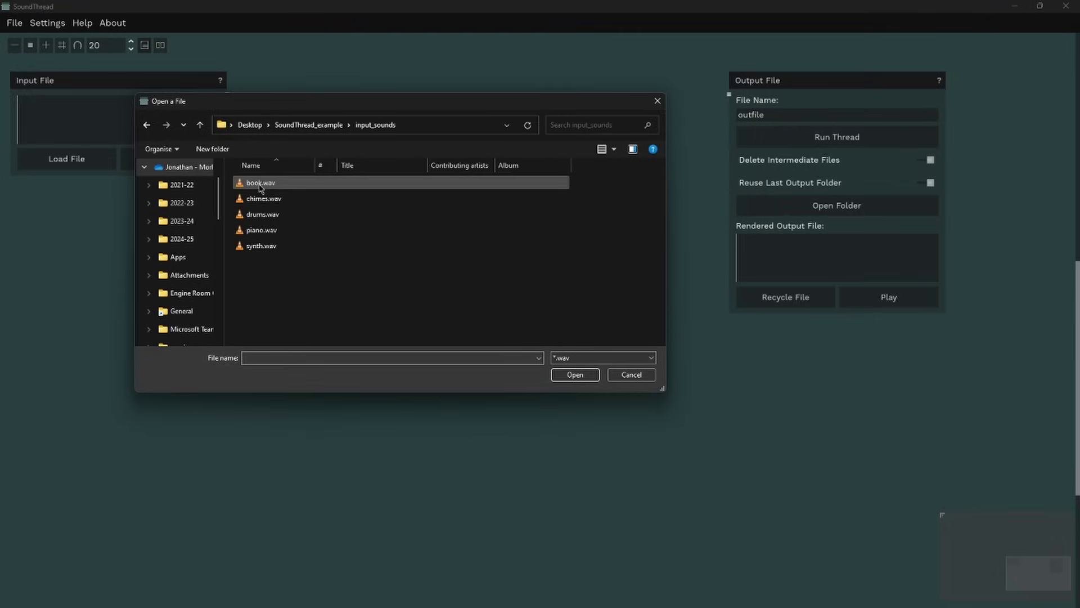
pyautogui.click(261, 232)
pyautogui.click(573, 375)
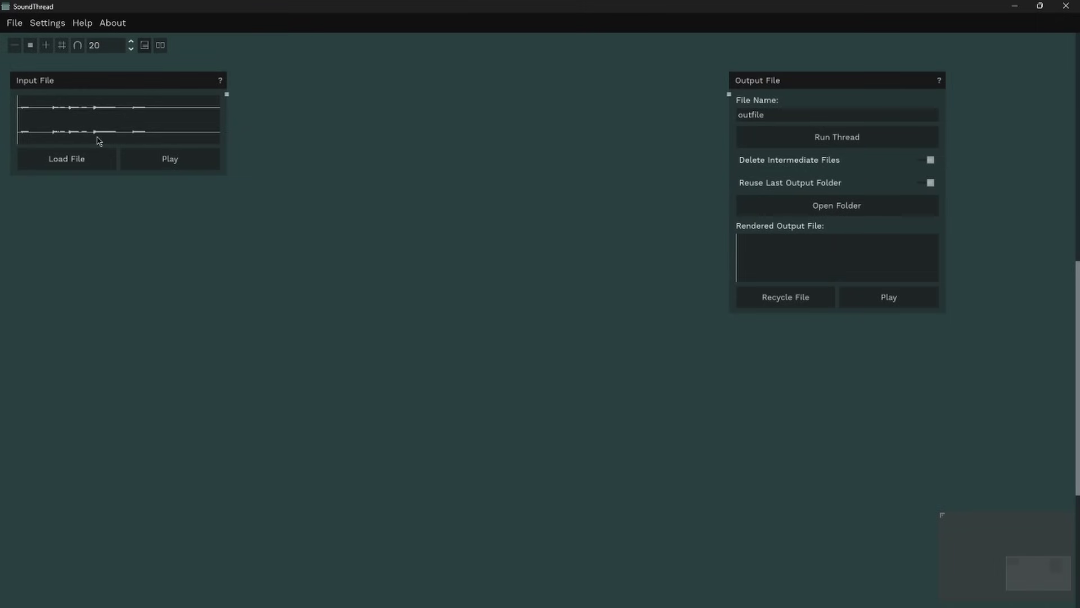
pyautogui.click(171, 163)
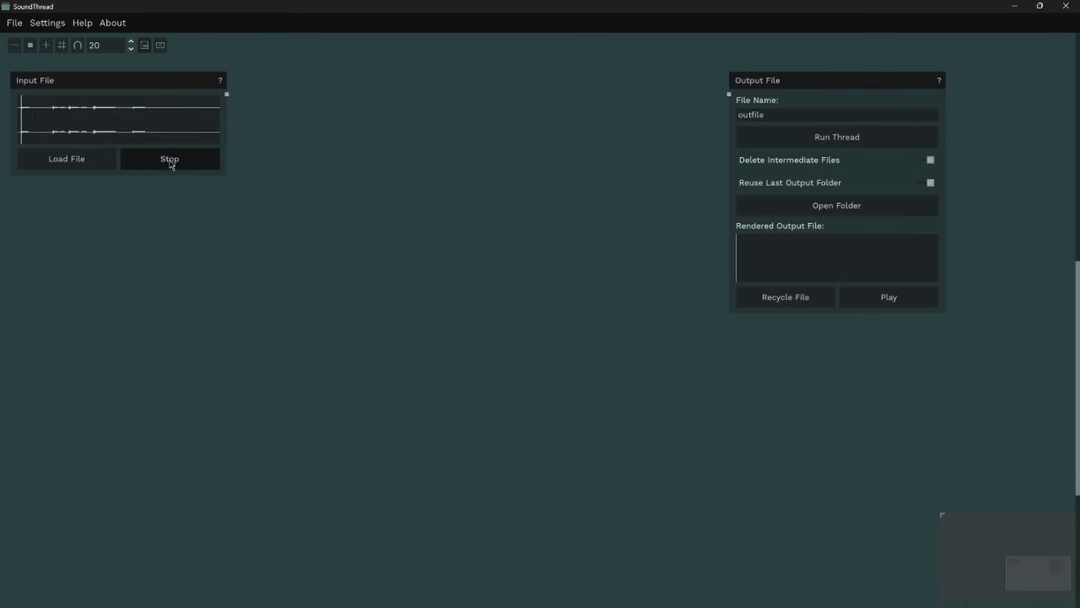
# - Audition several points of the input piano waveform, stop playback, and select the section covering the second group of notes
pyautogui.click(101, 131)
pyautogui.click(59, 131)
pyautogui.click(140, 122)
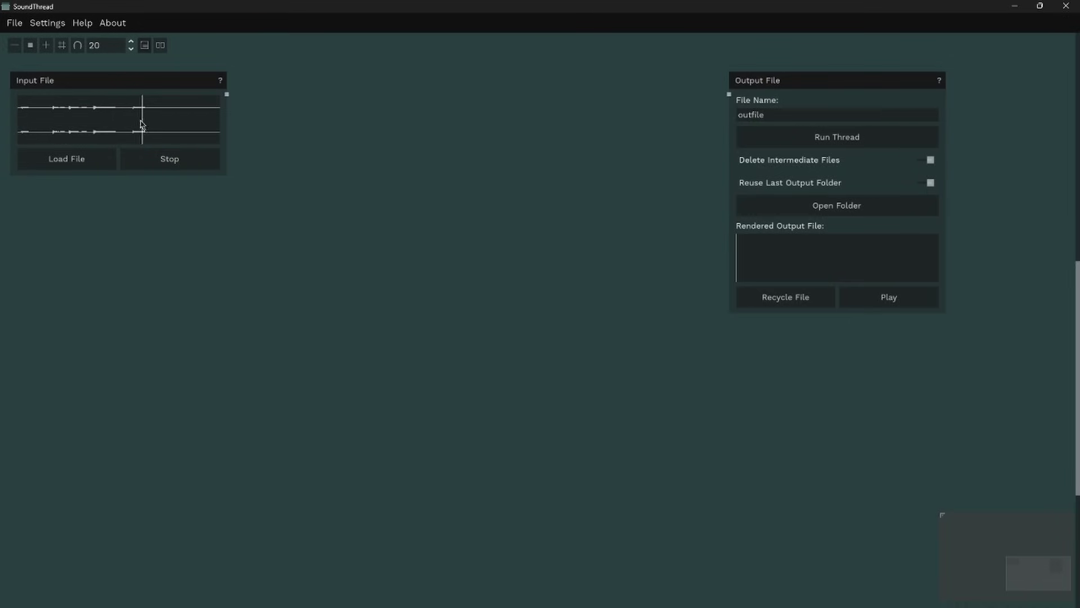
pyautogui.click(163, 159)
pyautogui.moveTo(51, 135); pyautogui.dragTo(91, 135)
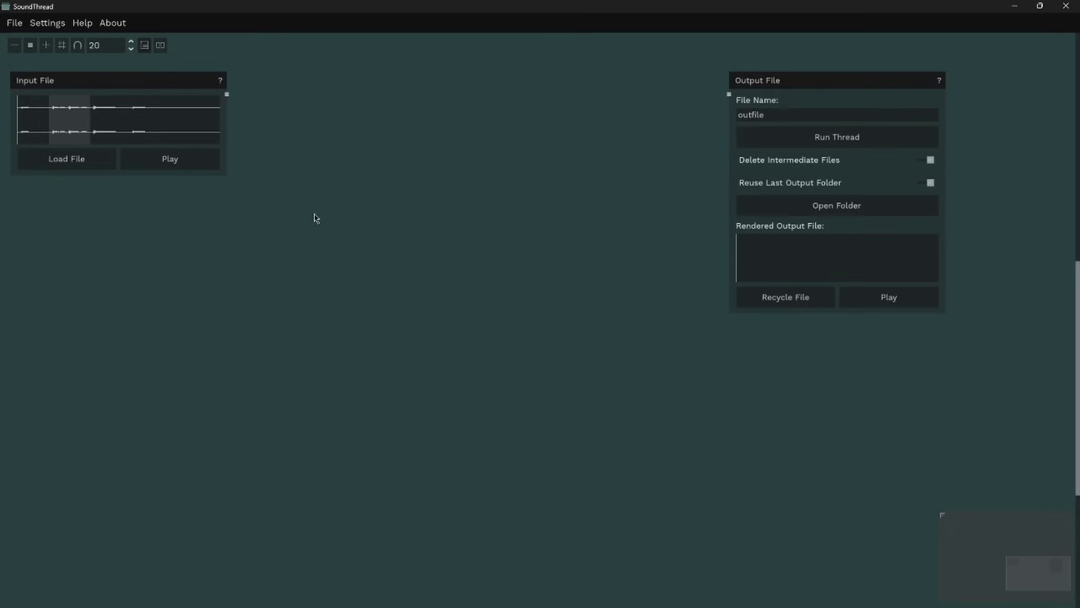
# - Pan and zoom around the thread workspace, keeping both the input and output nodes in view
pyautogui.moveTo(453, 206); pyautogui.dragTo(510, 217)
pyautogui.scroll(2, 509, 217)
pyautogui.scroll(-2, 507, 214)
pyautogui.scroll(1, 507, 215)
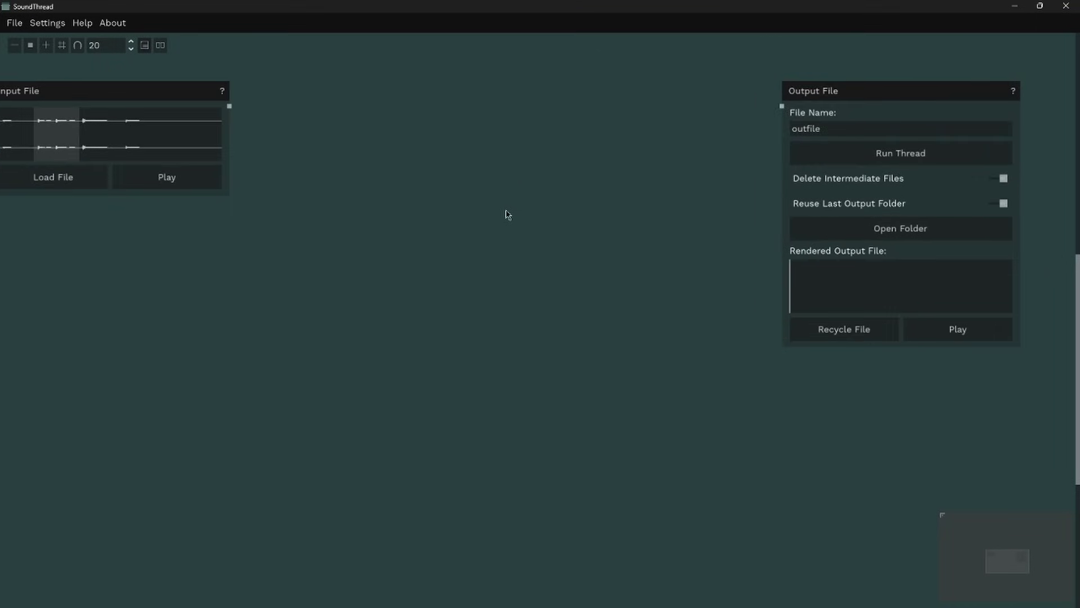
pyautogui.moveTo(1008, 569)
pyautogui.mouseDown()
pyautogui.moveTo(1003, 552)
pyautogui.moveTo(1004, 565)
pyautogui.mouseUp()
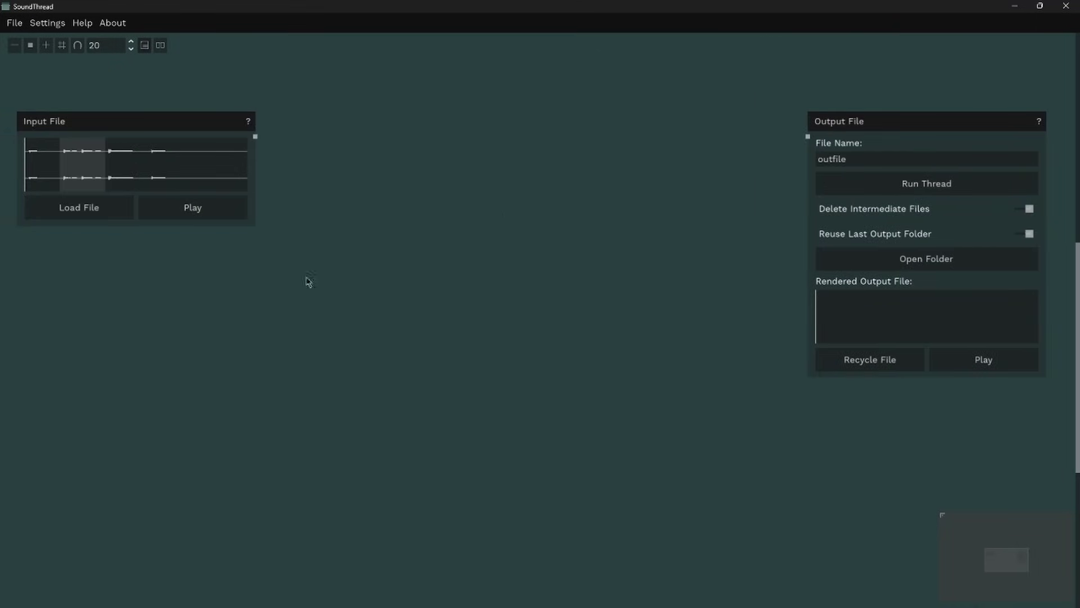
pyautogui.click(18, 50)
pyautogui.click(35, 50)
# - Browse the available processes across the Time Domain subcategories, Frequency Domain, Utilities and Search, and close the process list
pyautogui.rightClick(360, 134)
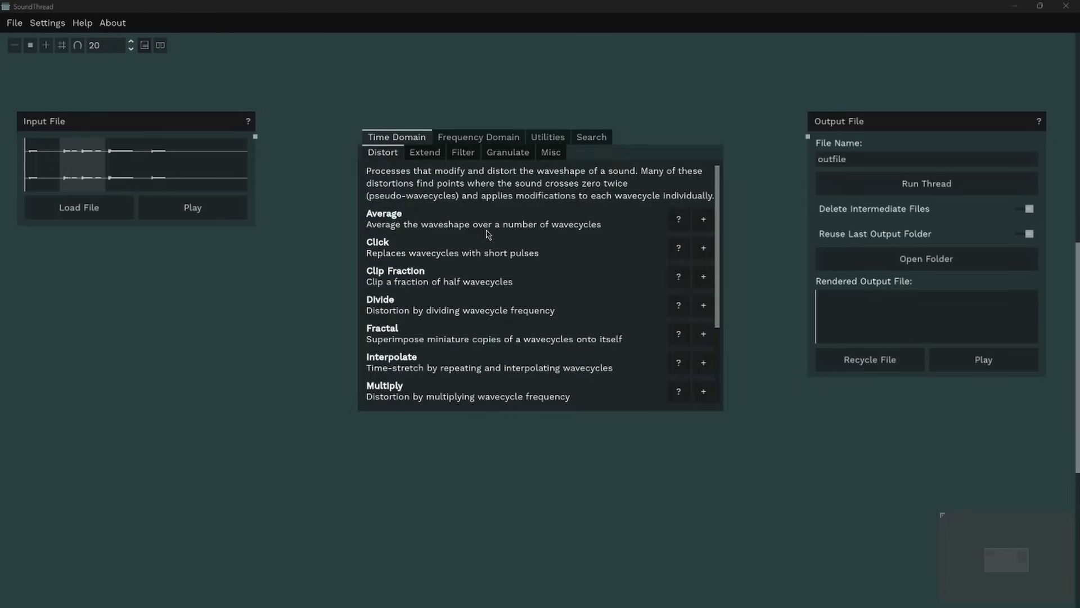
pyautogui.scroll(-3, 506, 284)
pyautogui.scroll(3, 507, 284)
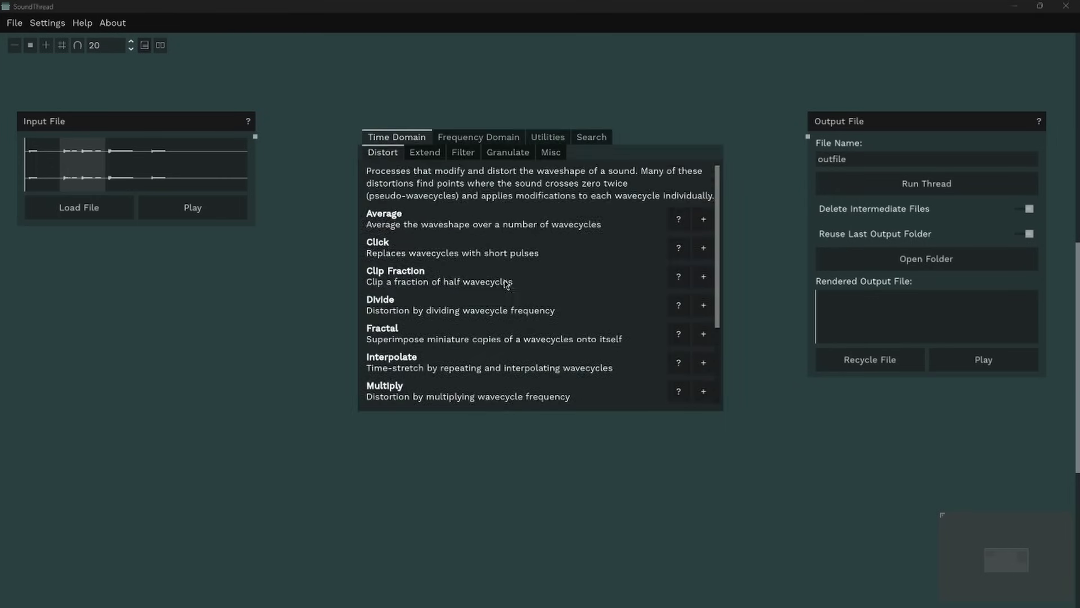
pyautogui.click(420, 154)
pyautogui.click(464, 155)
pyautogui.click(513, 154)
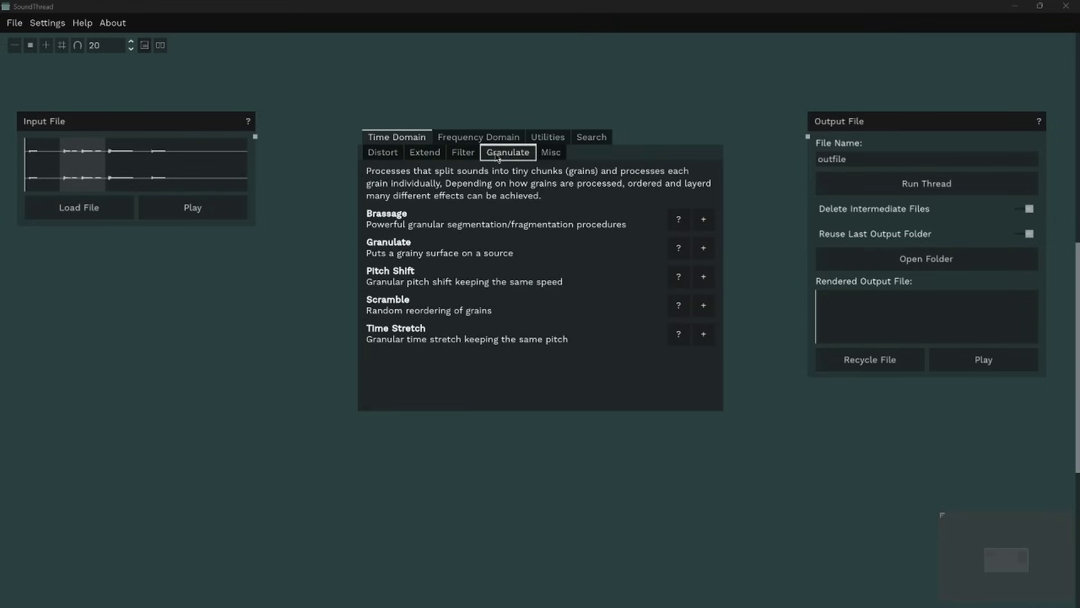
pyautogui.click(551, 153)
pyautogui.click(383, 153)
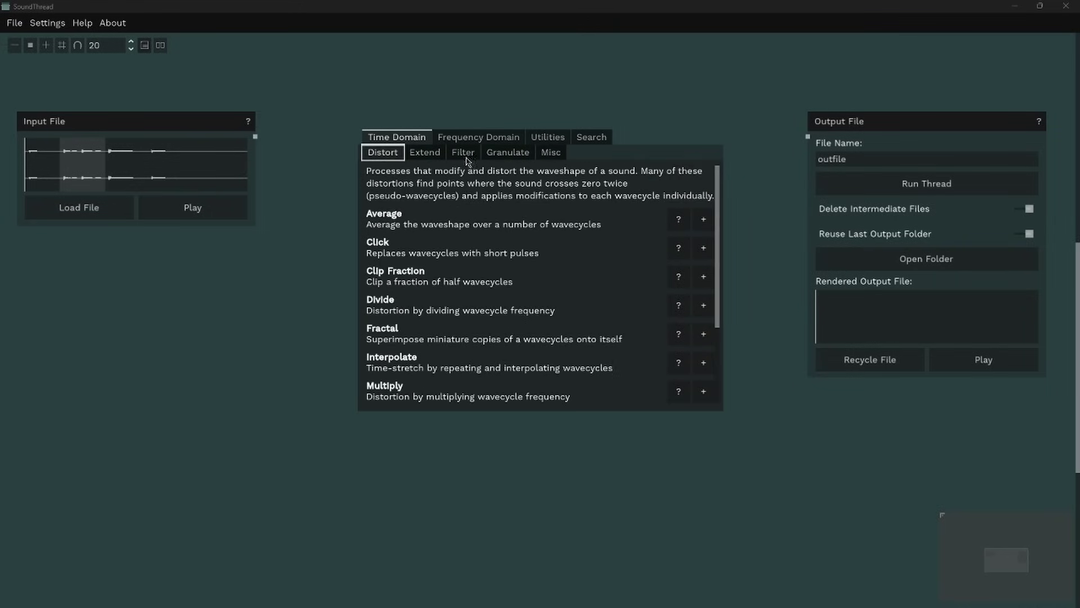
pyautogui.click(498, 138)
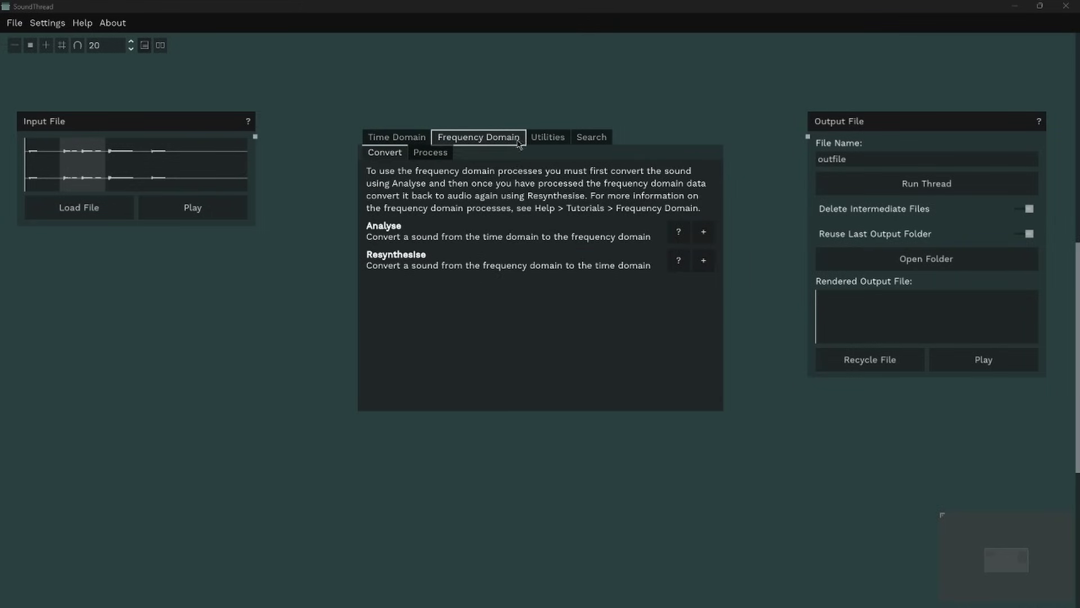
pyautogui.click(542, 142)
pyautogui.click(592, 144)
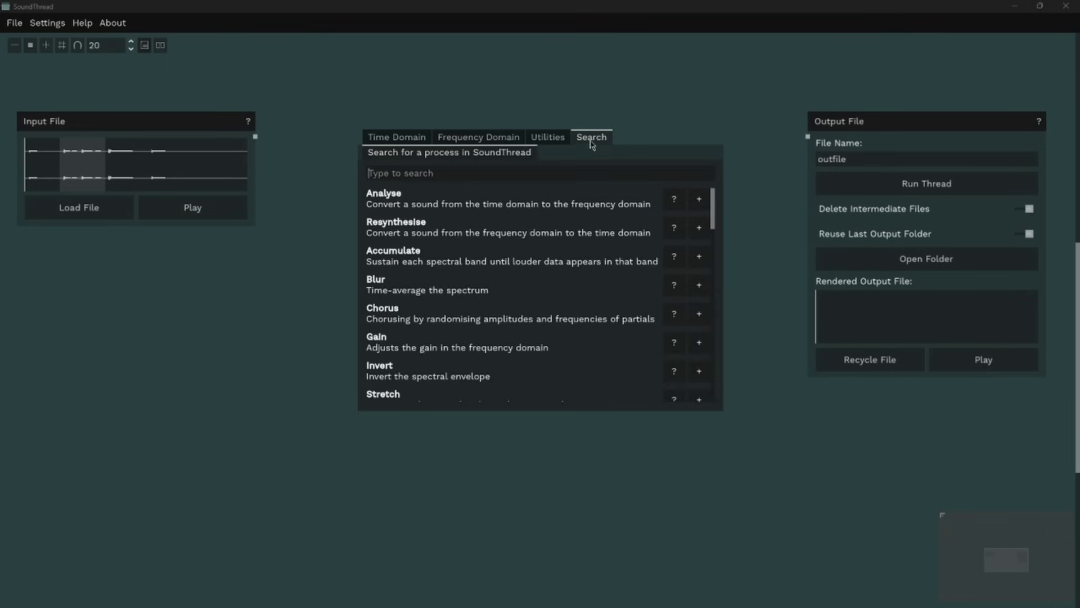
pyautogui.click(403, 142)
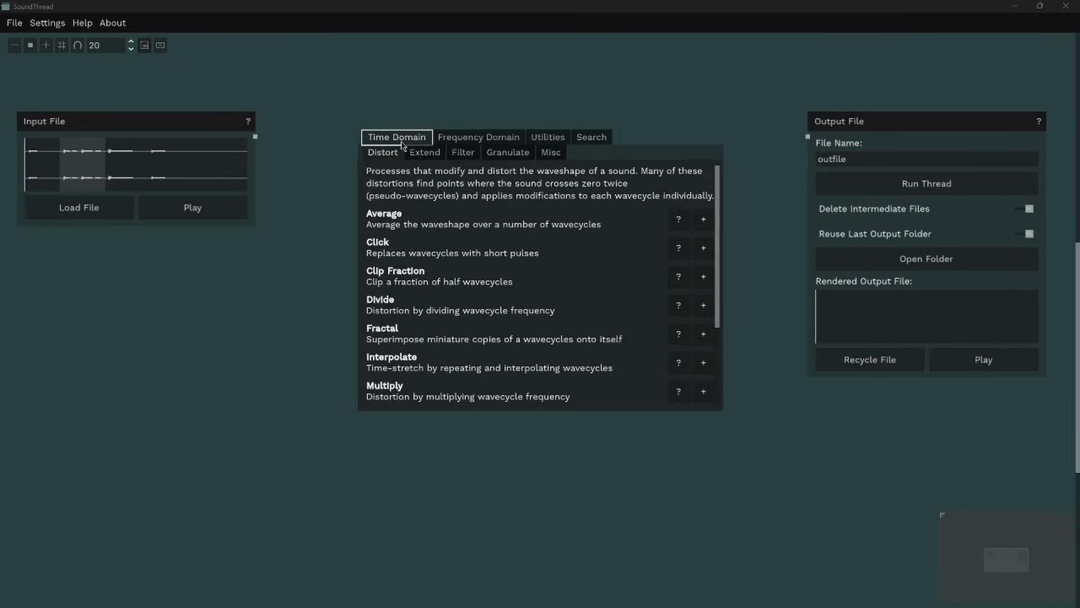
pyautogui.click(387, 103)
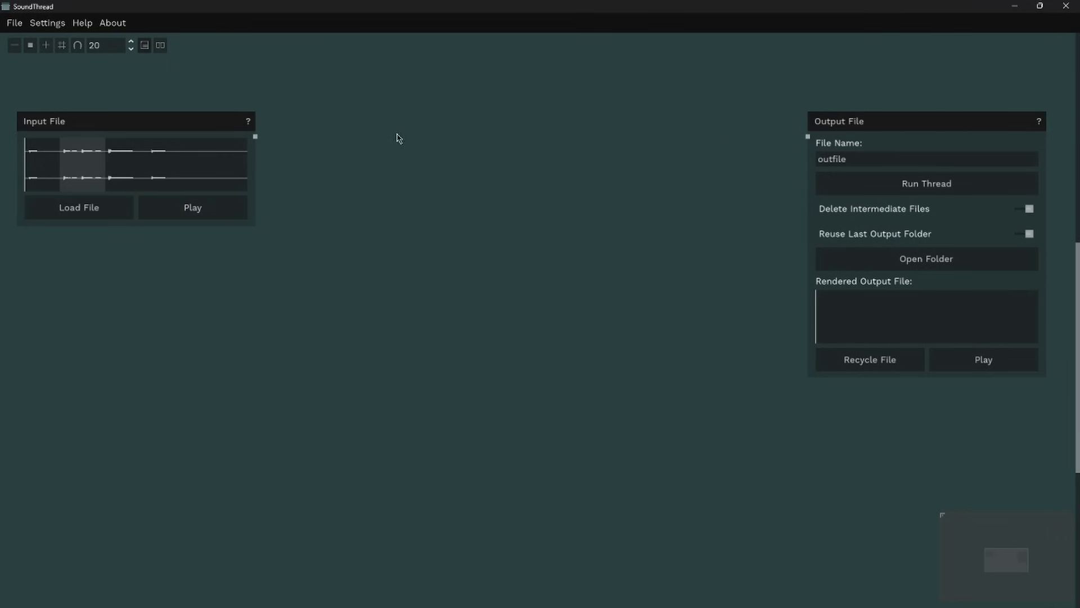
# - Add a Distort: Average node between the input and output nodes and connect it to both
pyautogui.doubleClick(376, 126)
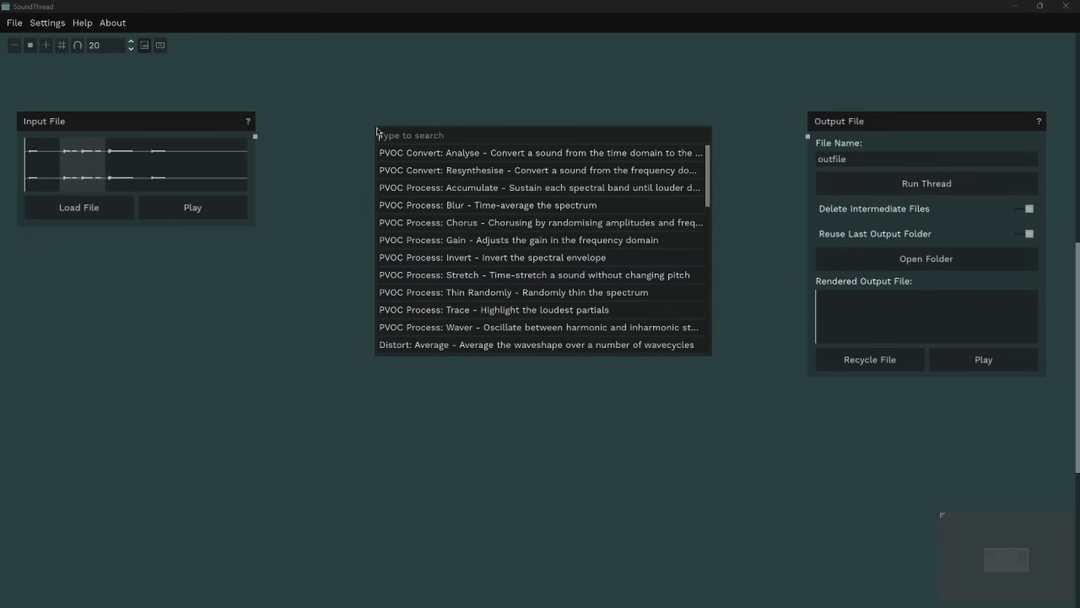
pyautogui.write('distort')
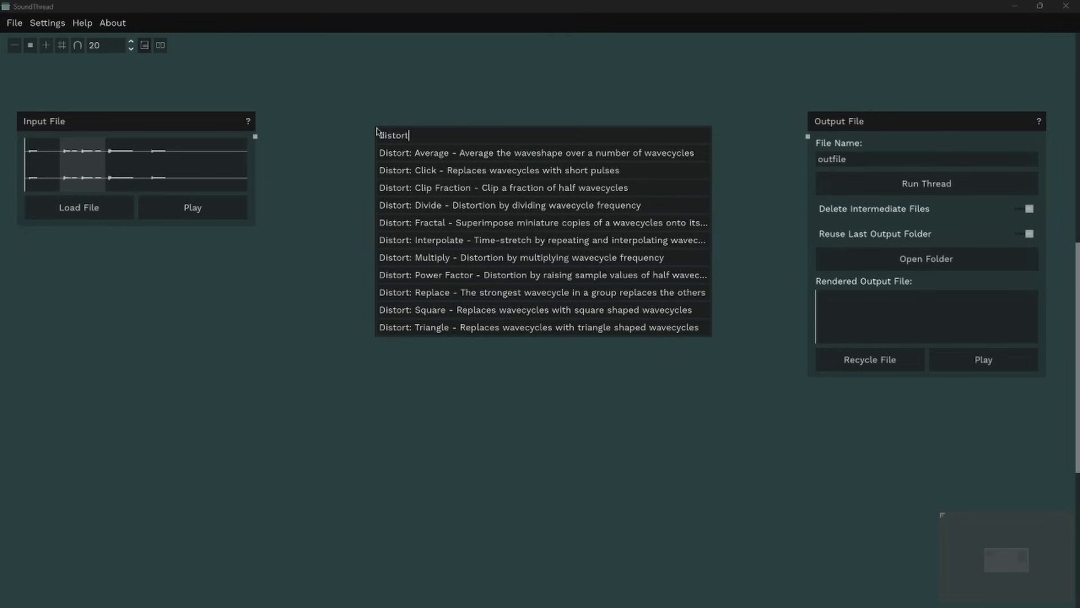
pyautogui.click(447, 157)
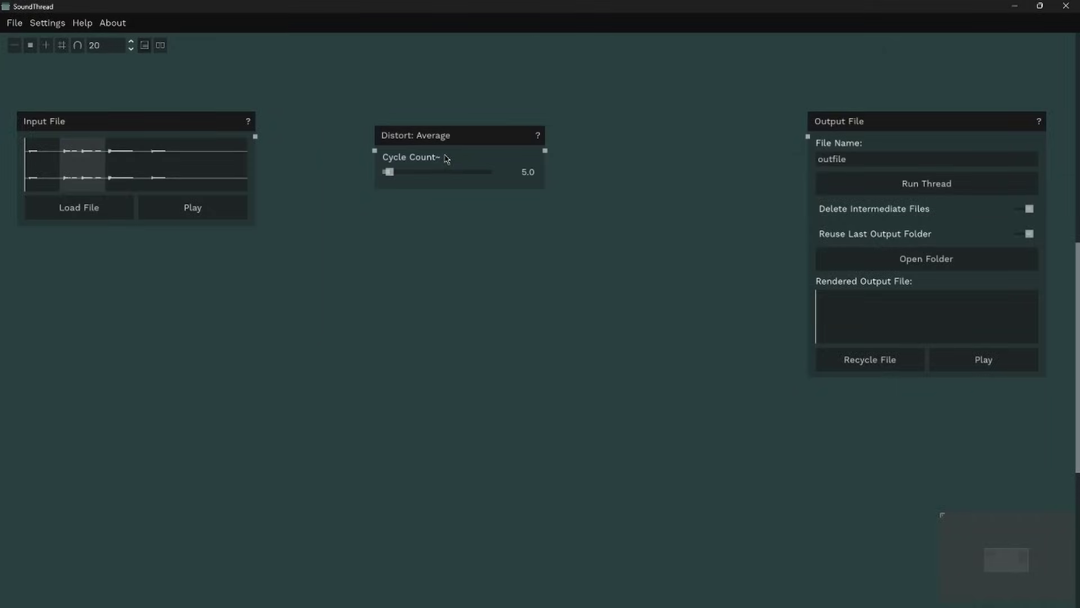
pyautogui.moveTo(437, 137); pyautogui.dragTo(434, 124)
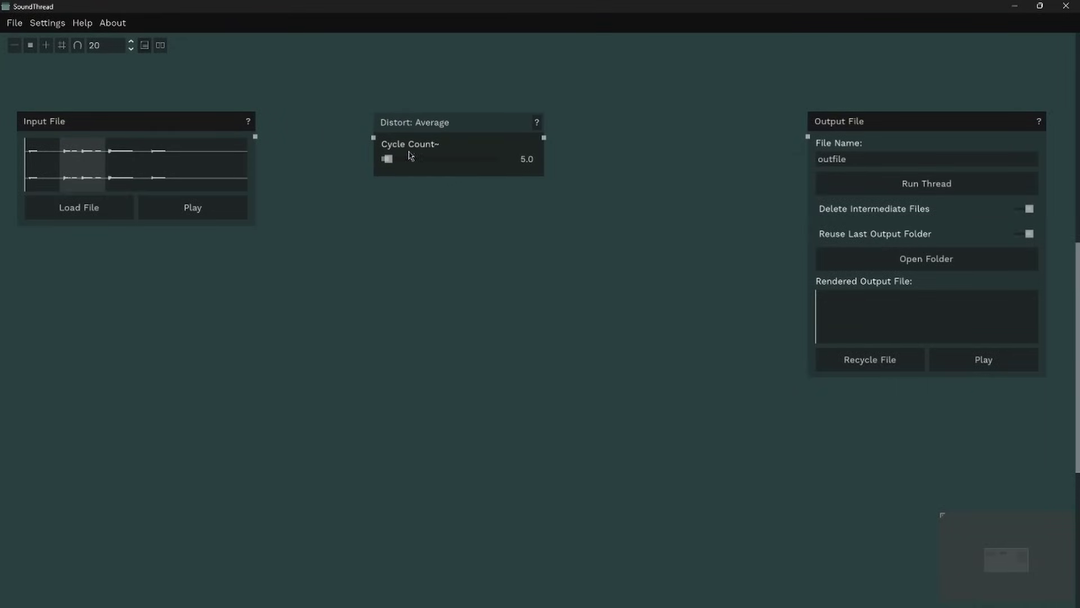
pyautogui.moveTo(256, 136); pyautogui.dragTo(374, 137)
pyautogui.moveTo(544, 138); pyautogui.dragTo(808, 137)
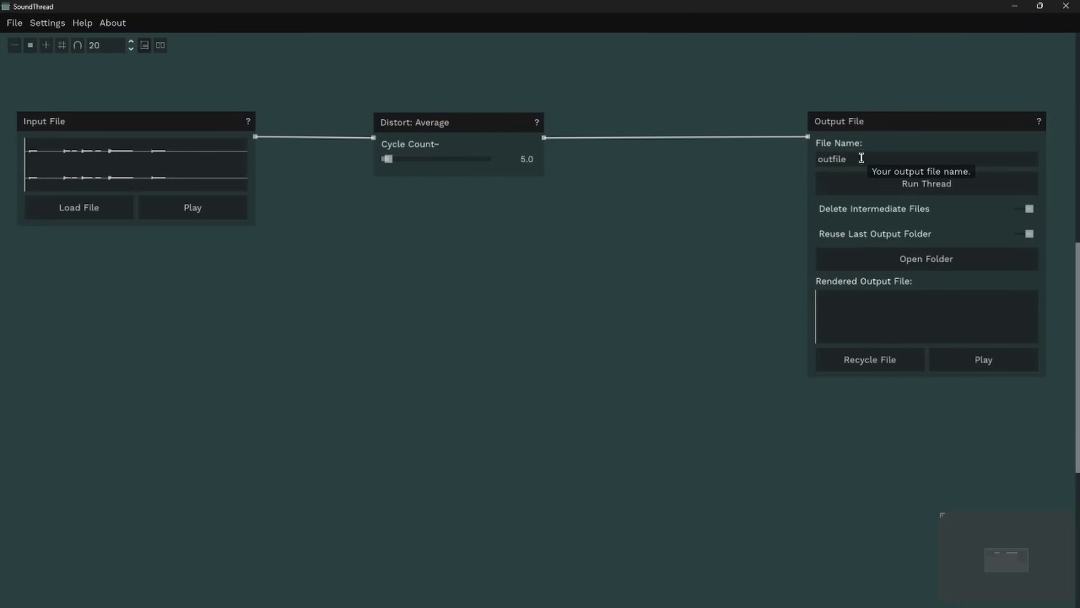
# - Name the output file piano_ave
pyautogui.moveTo(871, 158); pyautogui.dragTo(810, 163)
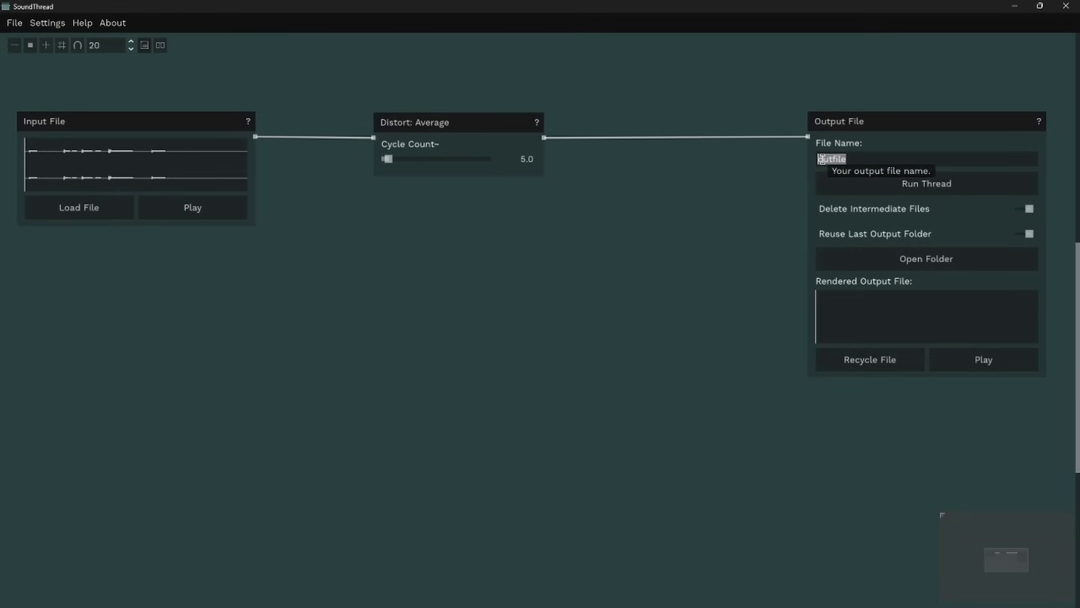
pyautogui.write('dan')
pyautogui.write('o_ave')
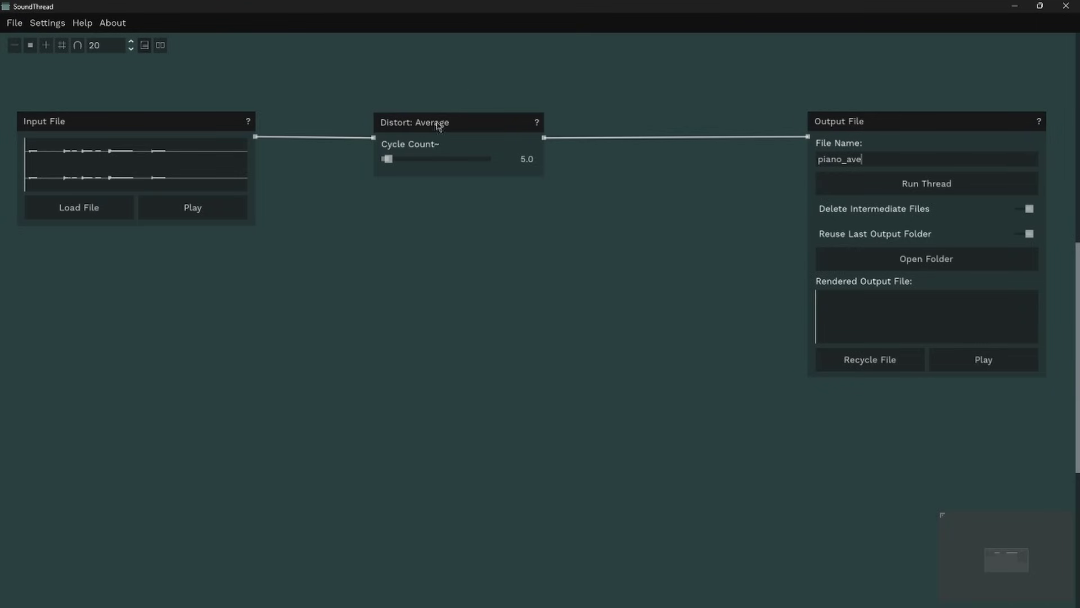
# - Run the thread with SoundThread_example\output_sounds as the output folder, and listen to the rendered file
pyautogui.moveTo(442, 143)
pyautogui.moveTo(916, 217)
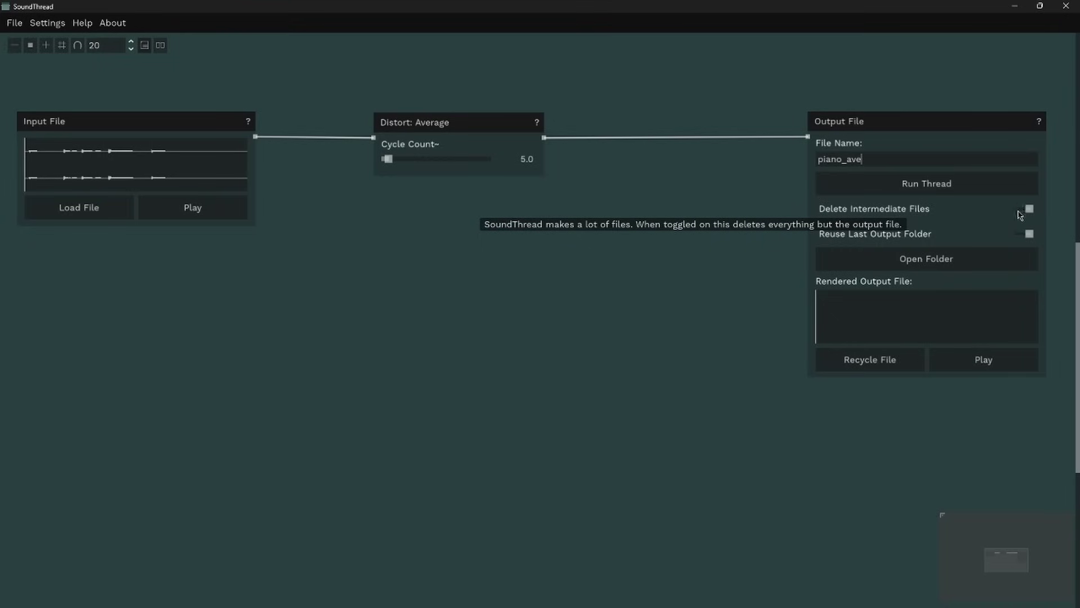
pyautogui.moveTo(1031, 213)
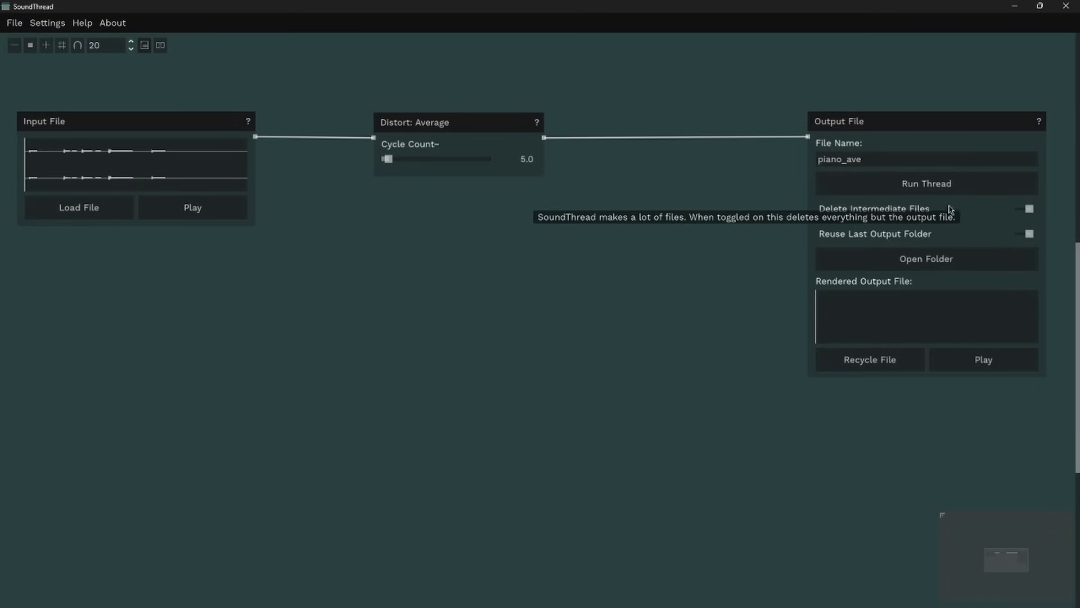
pyautogui.click(914, 187)
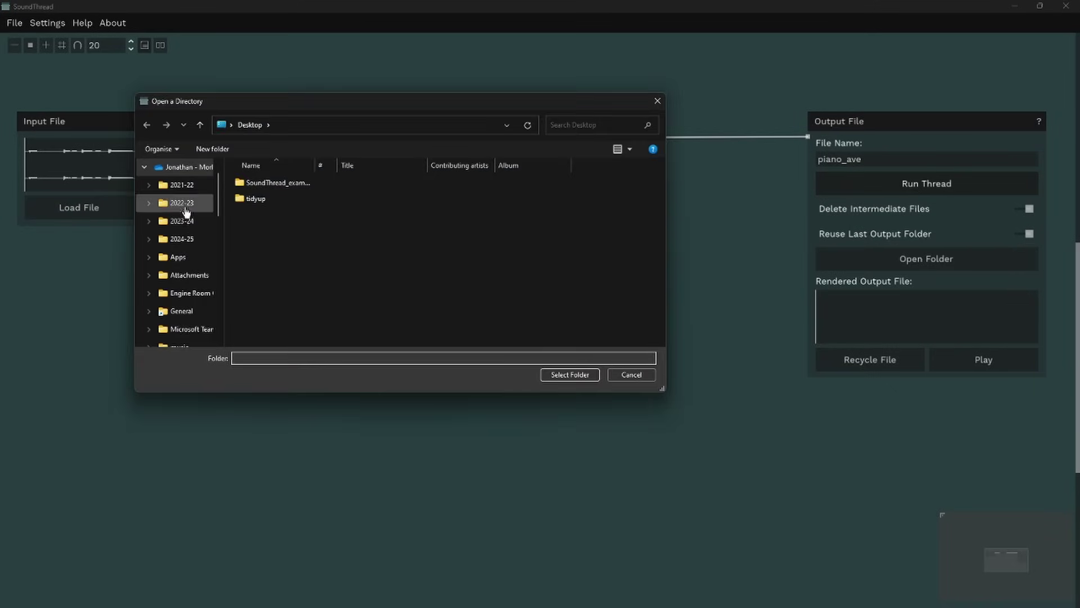
pyautogui.doubleClick(261, 186)
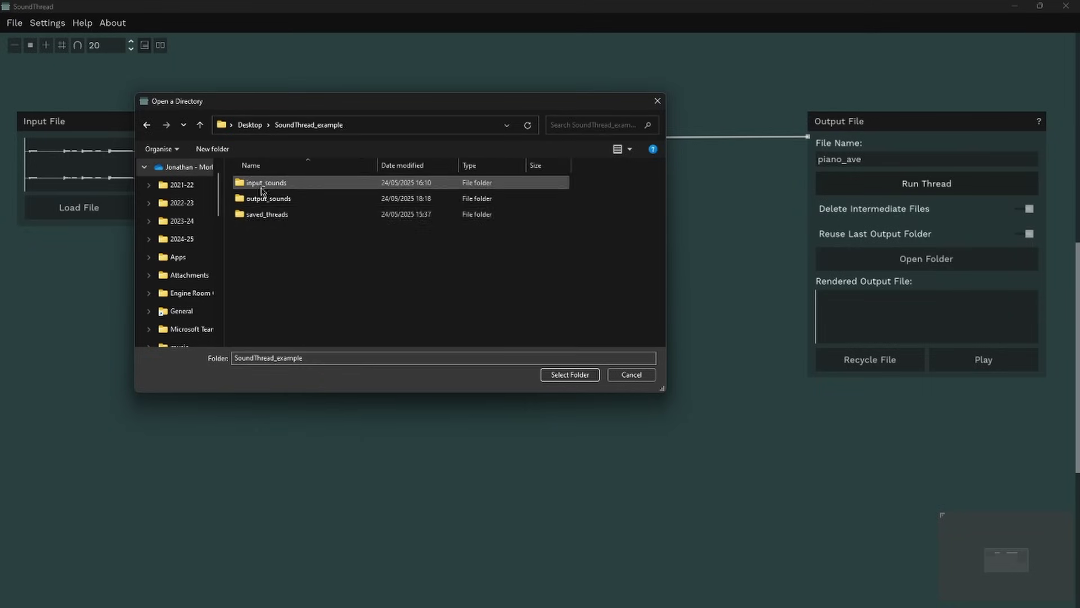
pyautogui.click(269, 200)
pyautogui.click(569, 375)
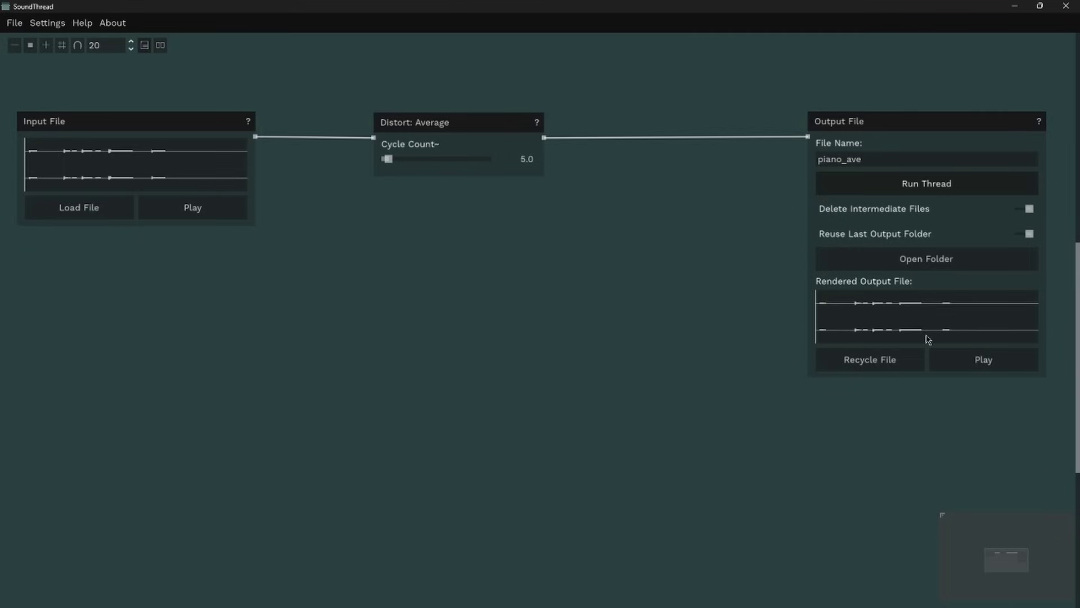
pyautogui.click(970, 367)
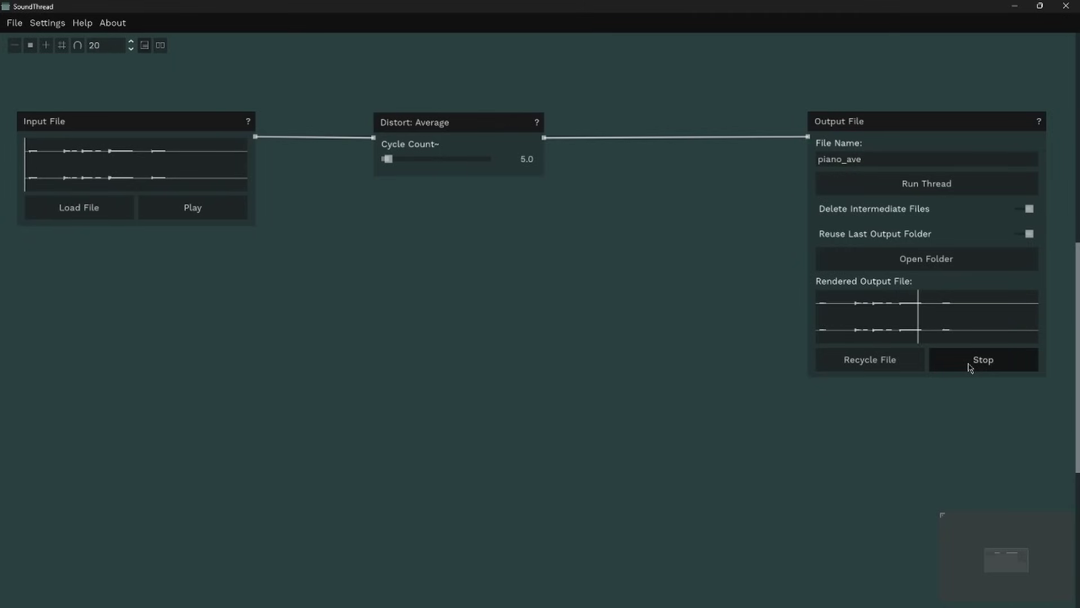
pyautogui.click(970, 367)
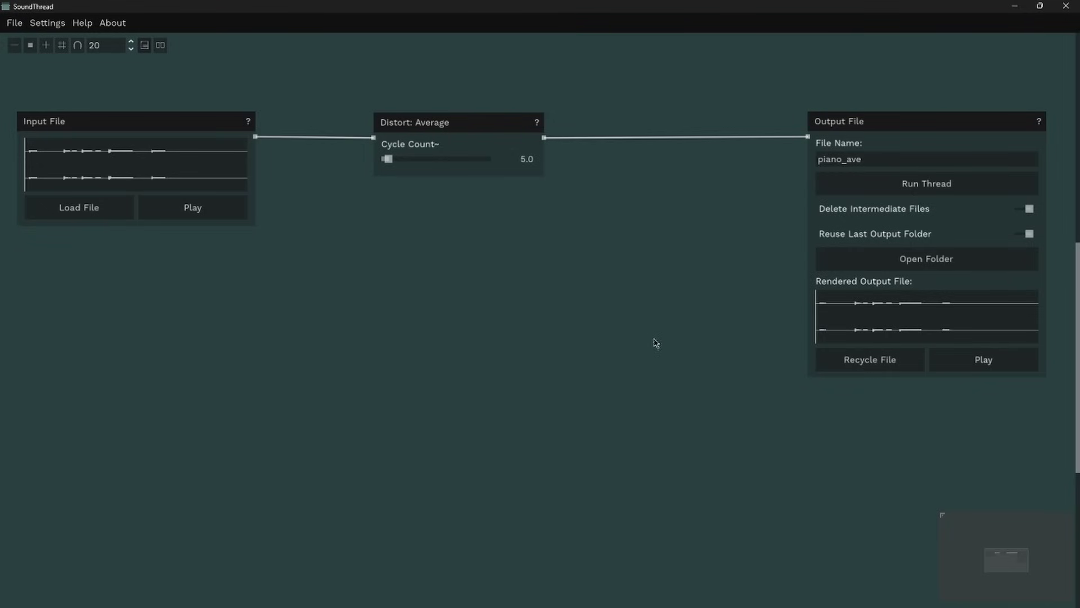
# - Read the help for the Distort: Average node and its Cycle Count parameter, and close it
pyautogui.moveTo(463, 123)
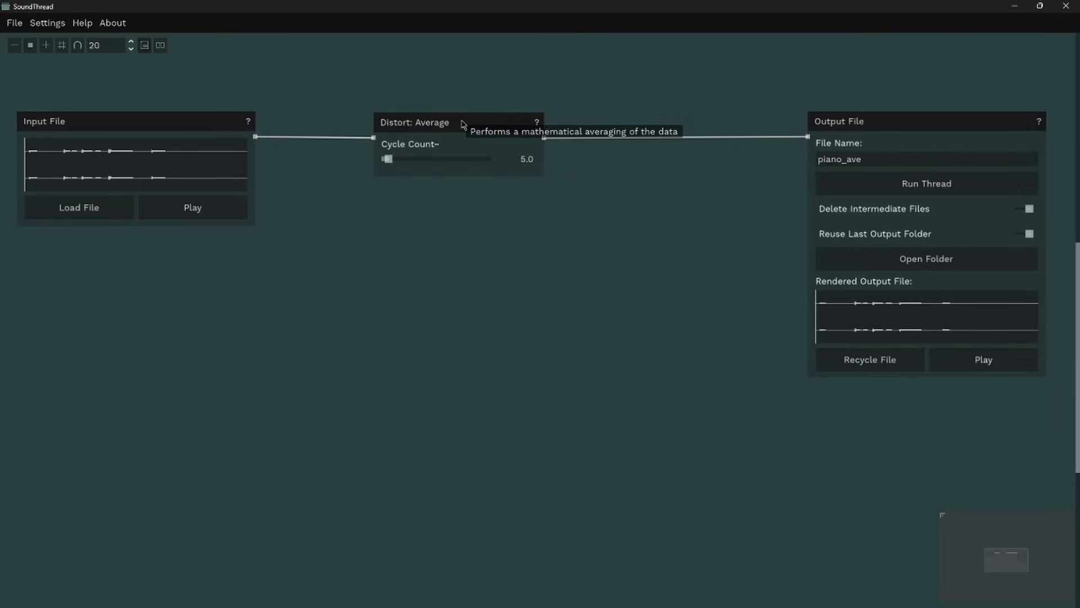
pyautogui.moveTo(434, 151)
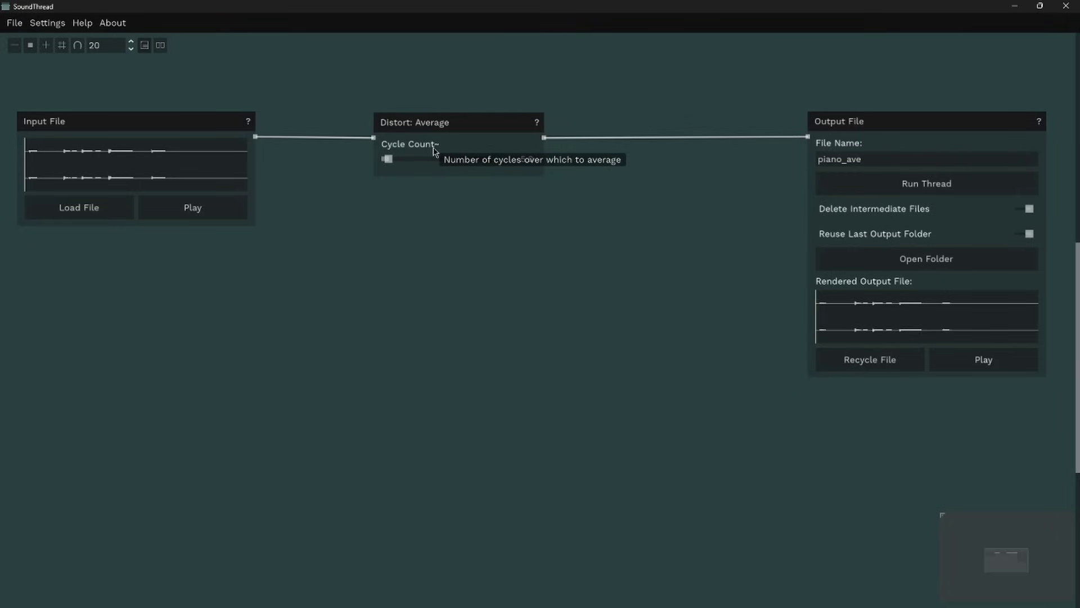
pyautogui.click(538, 124)
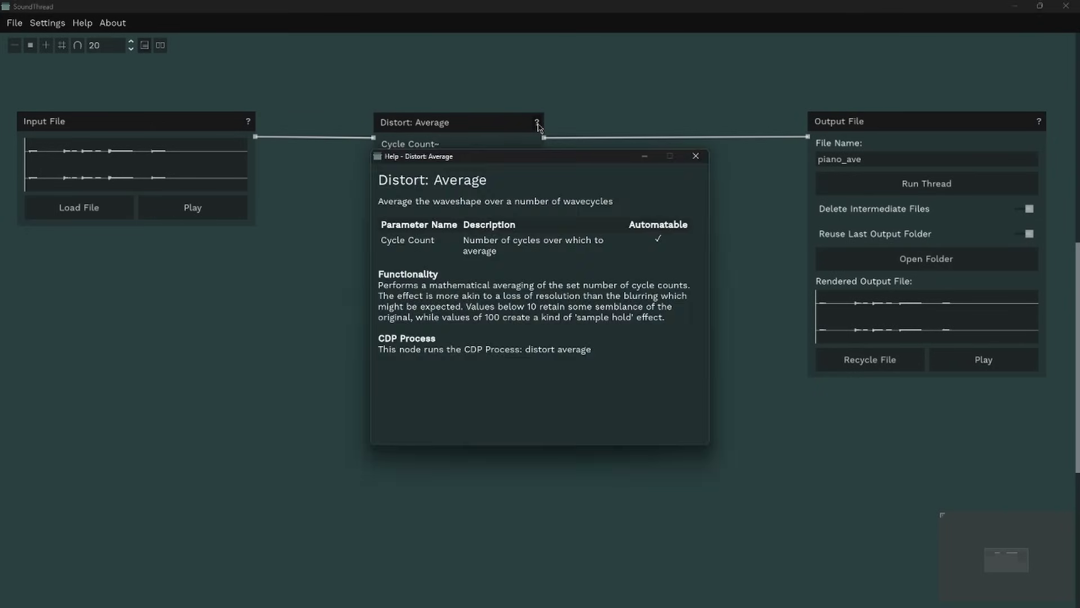
pyautogui.click(696, 156)
# - Look through the help for the Brassage process in the Granulate category, and close it
pyautogui.rightClick(565, 268)
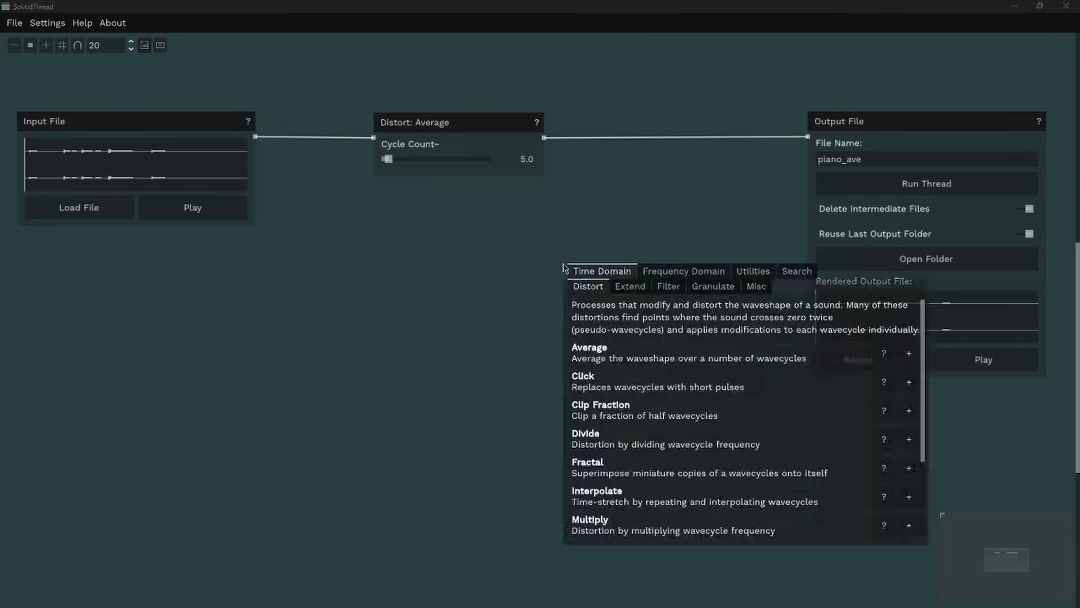
pyautogui.click(719, 289)
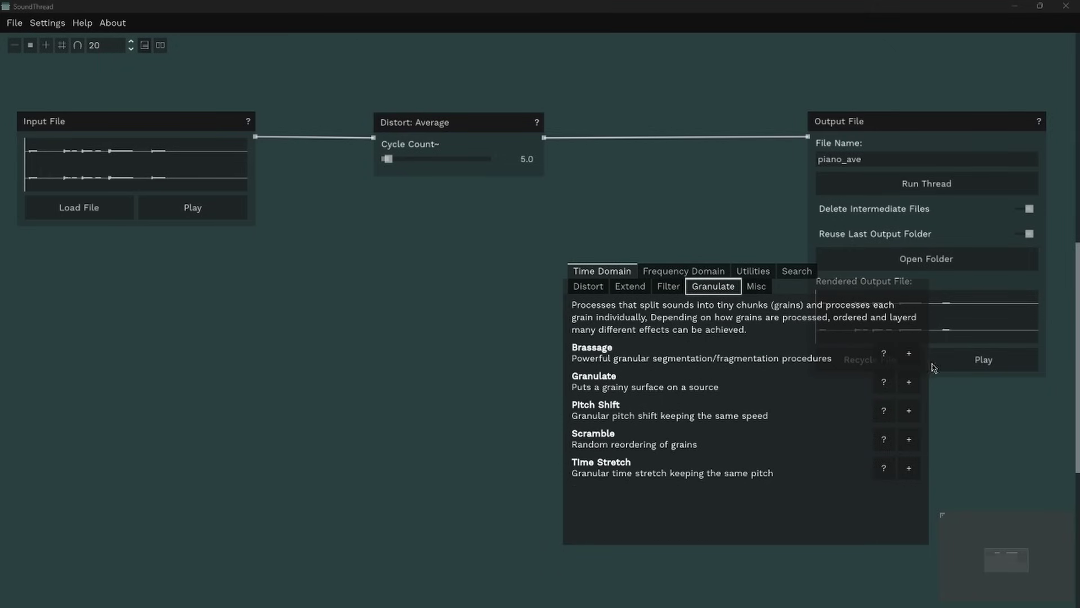
pyautogui.click(884, 353)
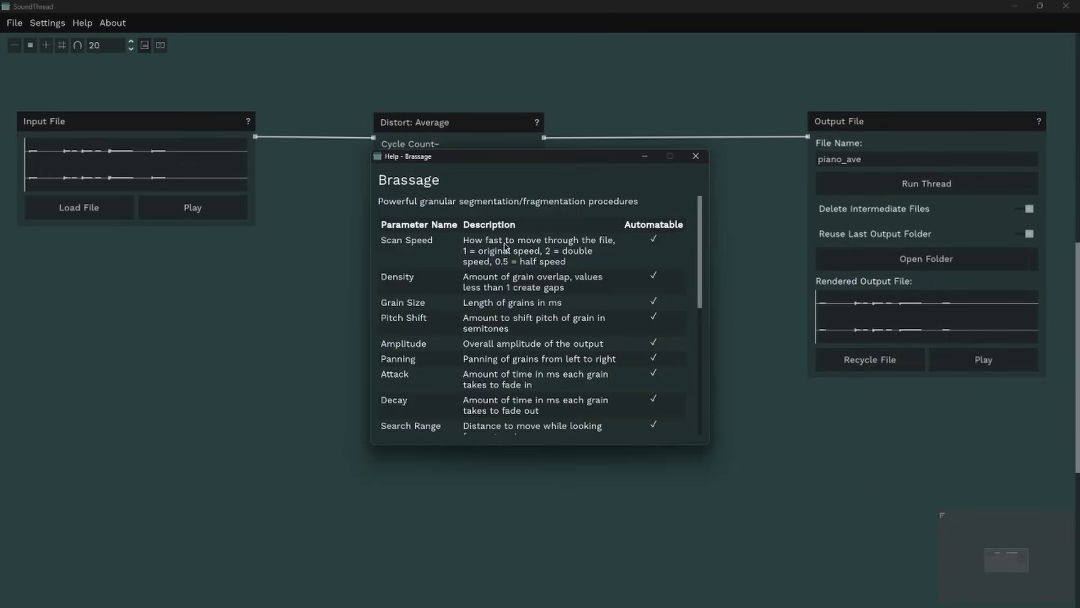
pyautogui.scroll(-5, 543, 274)
pyautogui.scroll(-3, 543, 274)
pyautogui.scroll(8, 542, 273)
pyautogui.click(696, 157)
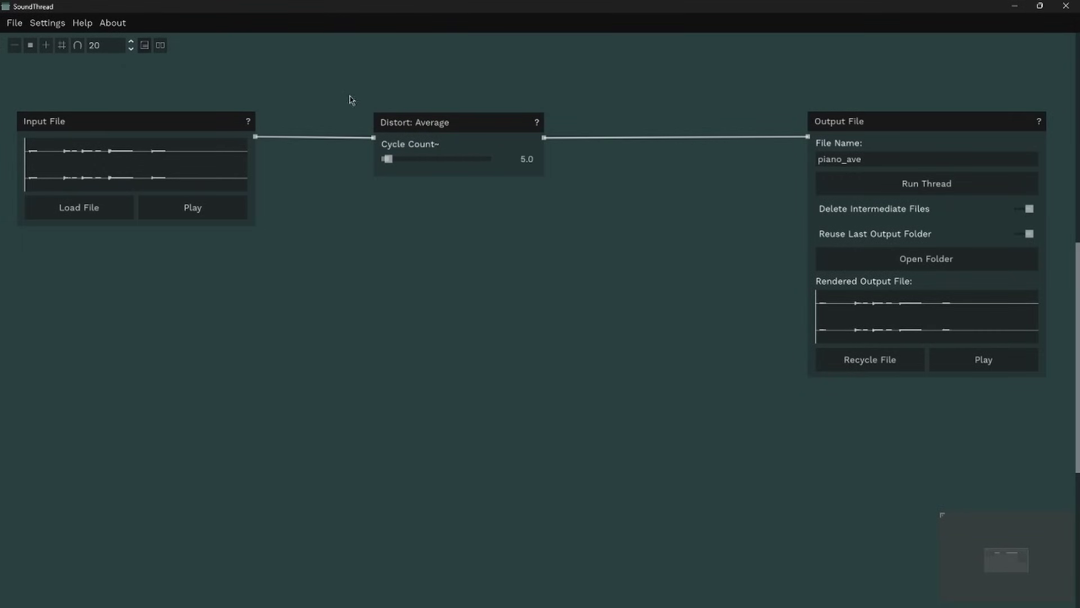
# - Add a Misc: Speed in Semitones node and place it directly below the Distort: Average node
pyautogui.rightClick(412, 244)
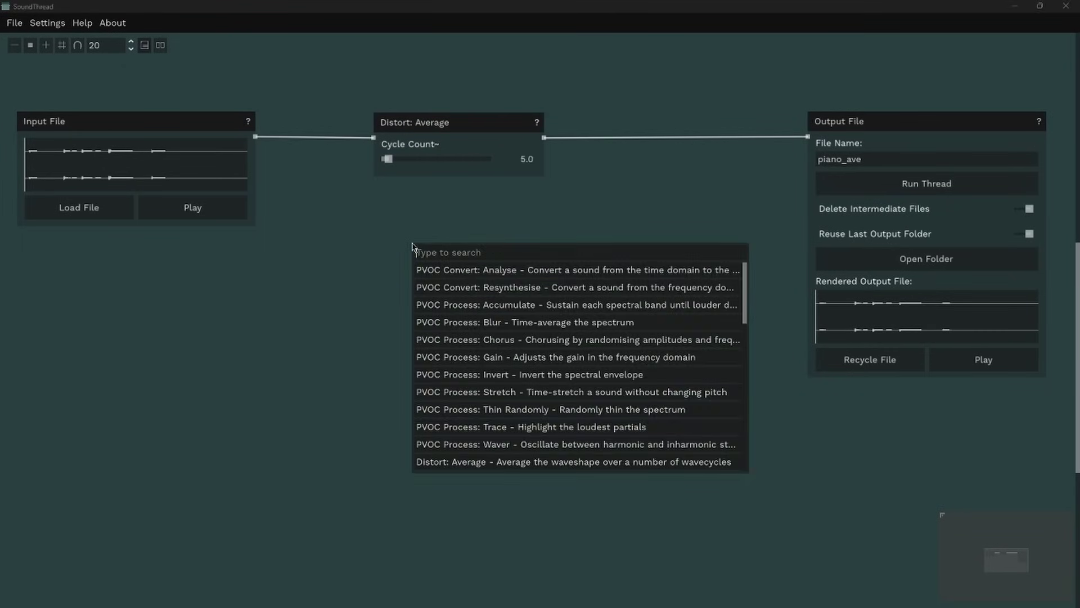
pyautogui.write('stre')
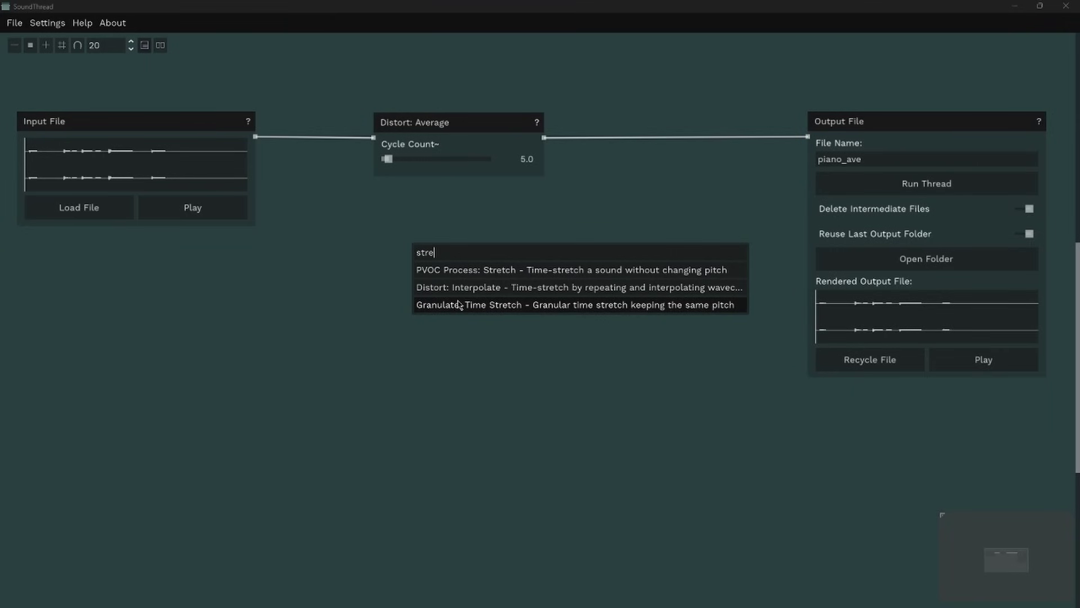
pyautogui.press('BackSpace')
pyautogui.press('BackSpace')
pyautogui.press('BackSpace')
pyautogui.press('BackSpace')
pyautogui.write('speed')
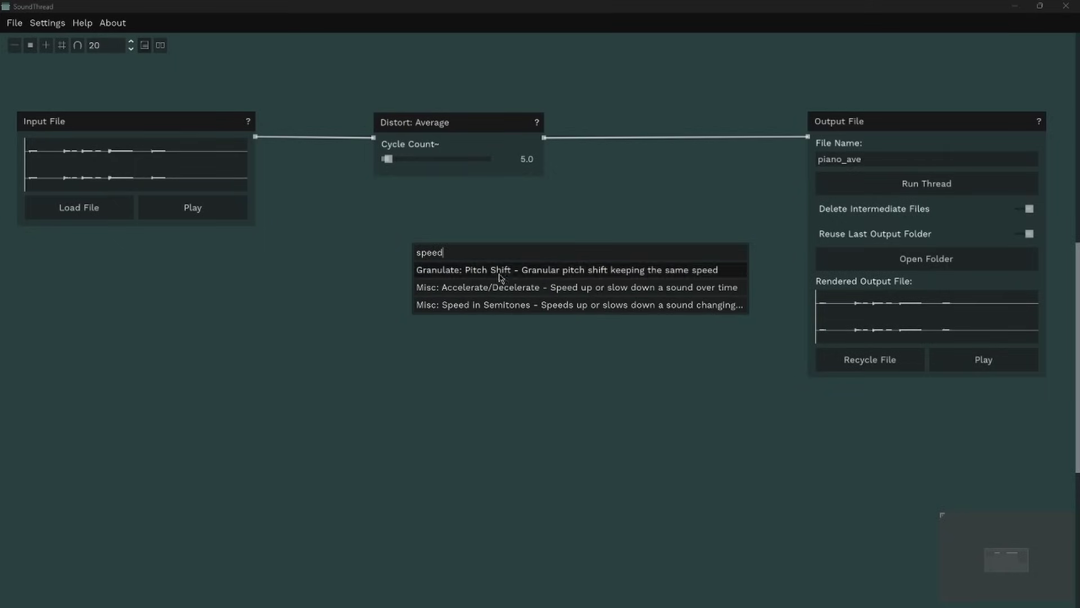
pyautogui.click(494, 307)
pyautogui.moveTo(453, 251); pyautogui.dragTo(412, 204)
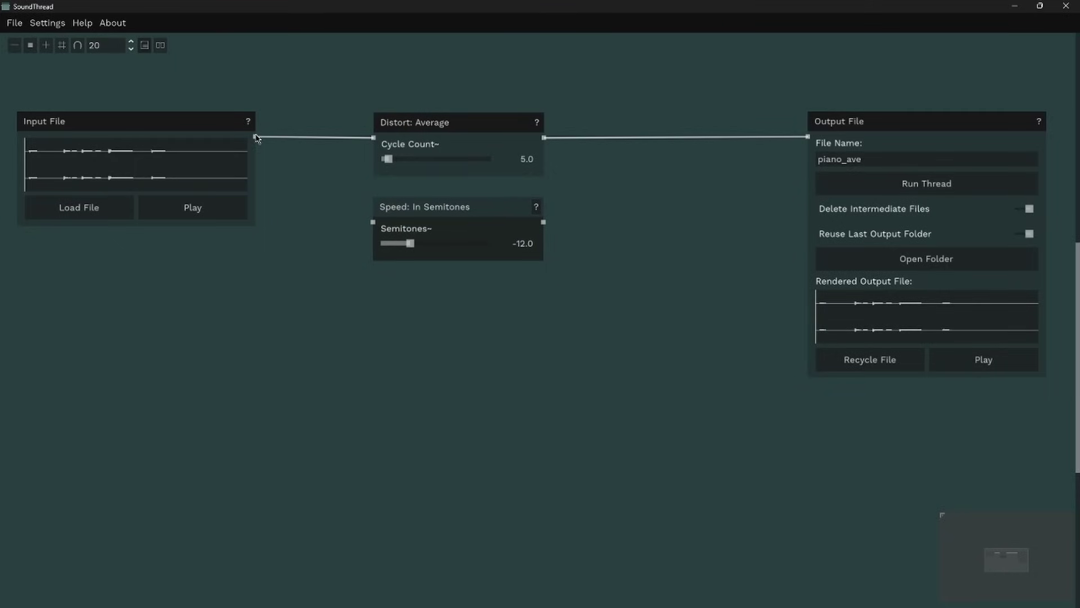
# - Connect Input File to Speed: In Semitones and its output to Output File, parallel to the Distort: Average branch
pyautogui.moveTo(256, 137); pyautogui.dragTo(374, 227)
pyautogui.click(459, 207)
pyautogui.moveTo(458, 207); pyautogui.dragTo(461, 212)
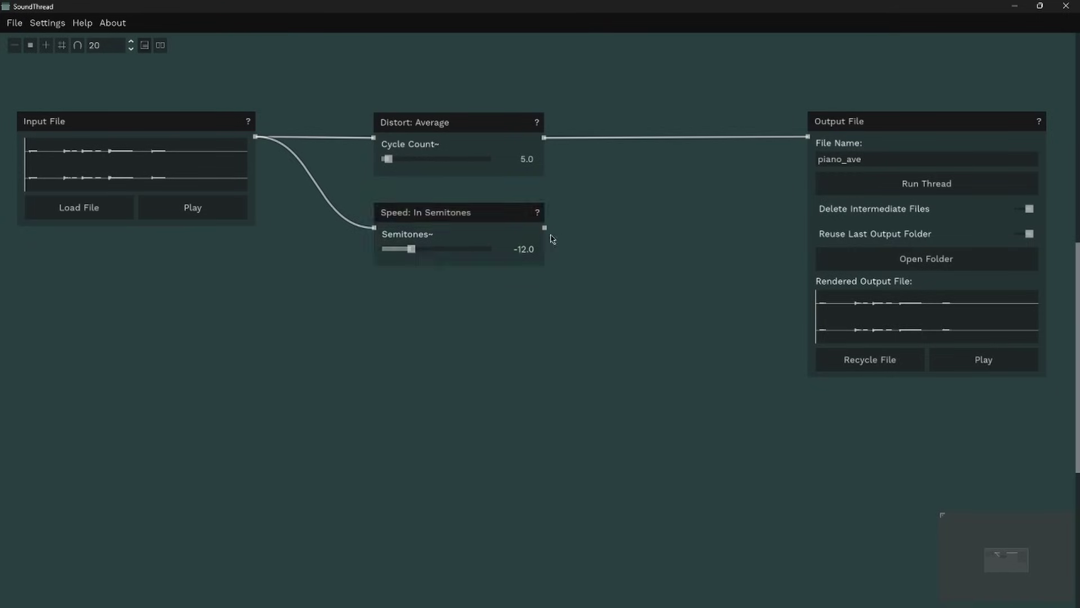
pyautogui.moveTo(545, 228); pyautogui.dragTo(809, 141)
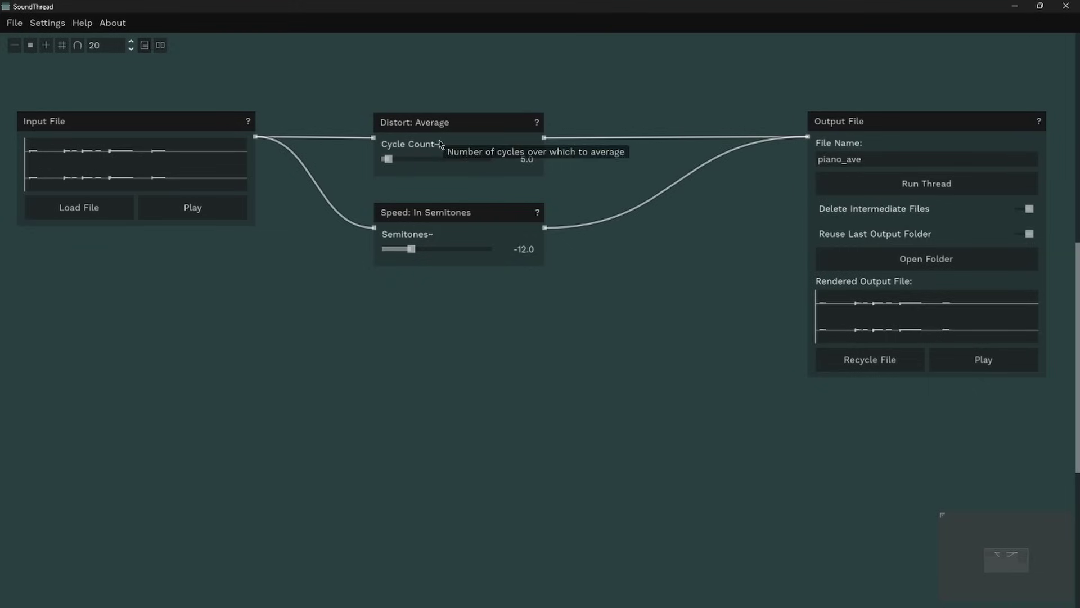
# - Run the thread with the two parallel branches, listen to the rendered output file and stop playback
pyautogui.click(937, 187)
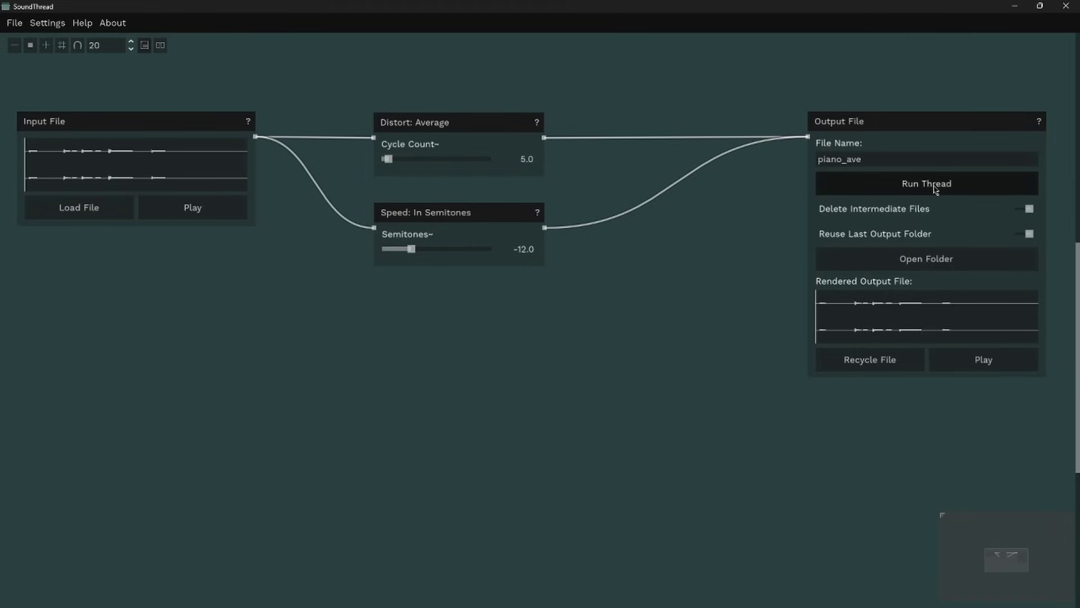
pyautogui.click(970, 370)
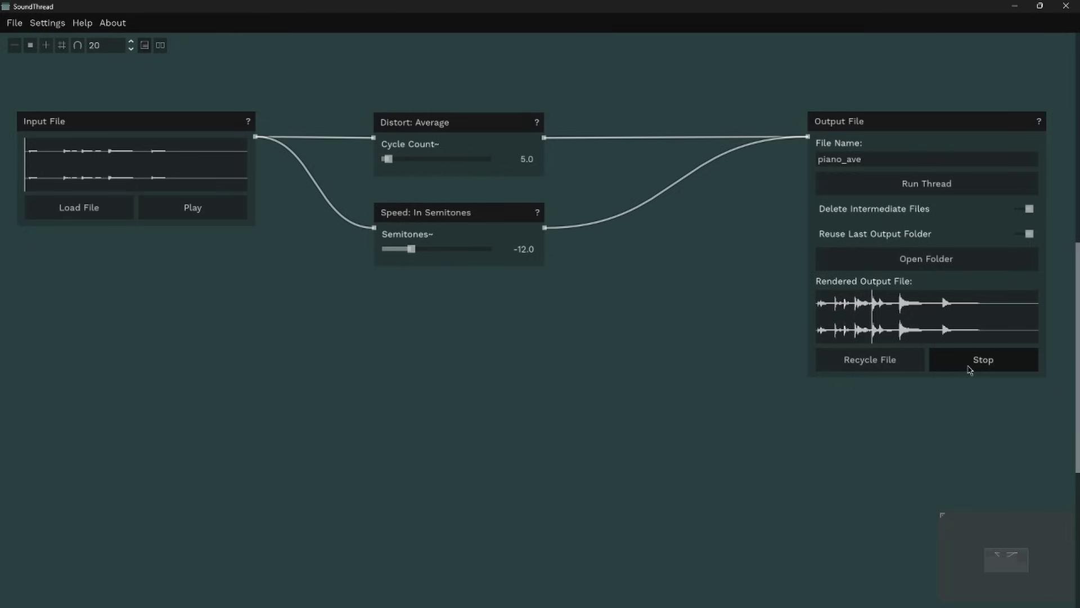
pyautogui.click(969, 369)
# - Remove the connections into Output File and Speed: In Semitones, and move the Speed node between Distort: Average and Output File
pyautogui.rightClick(809, 137)
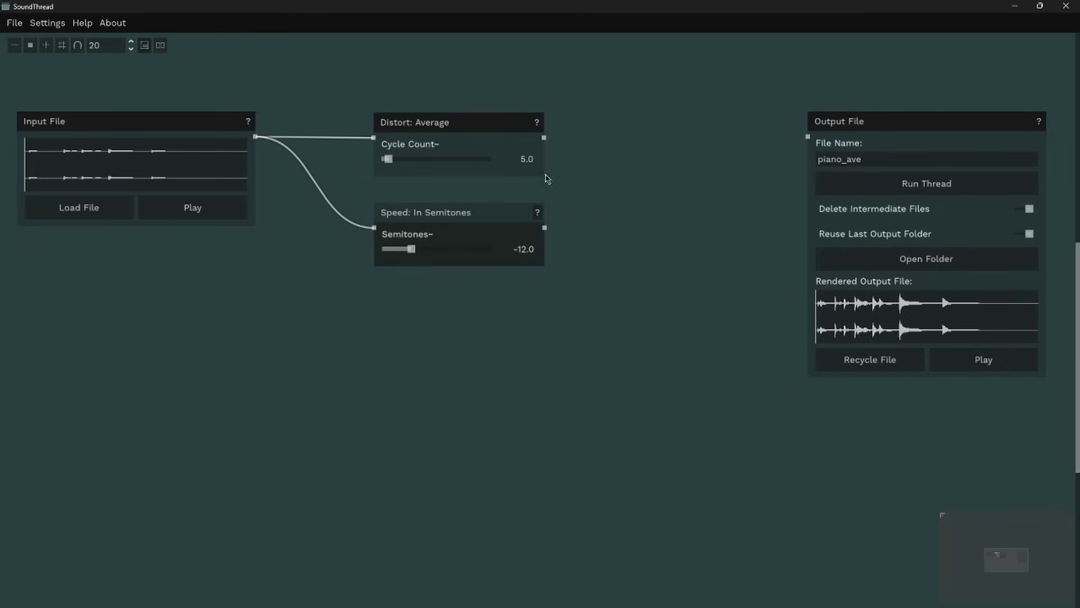
pyautogui.rightClick(372, 230)
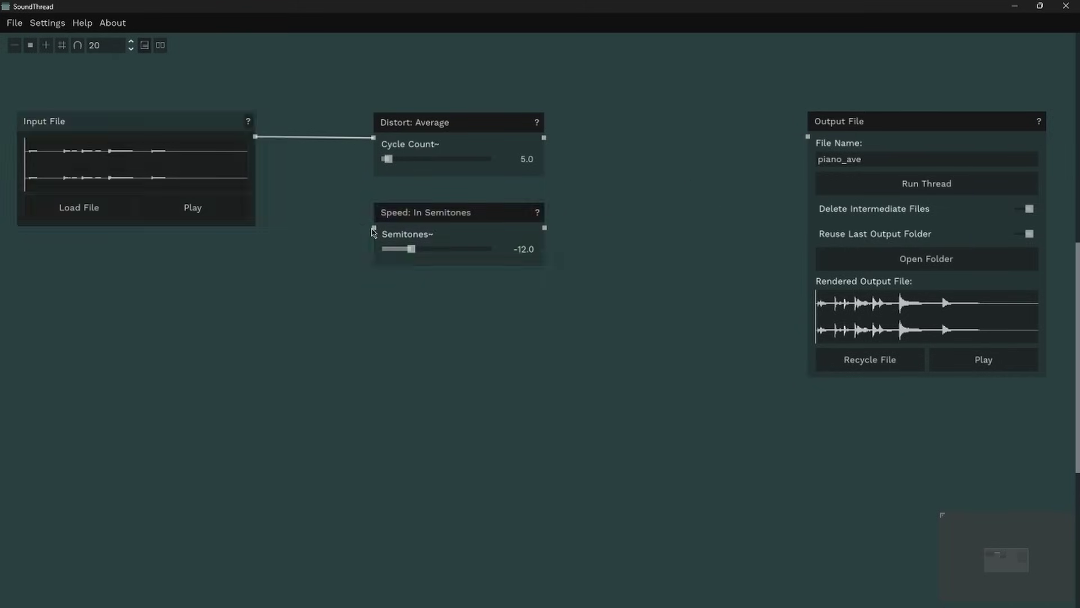
pyautogui.moveTo(418, 210); pyautogui.dragTo(616, 119)
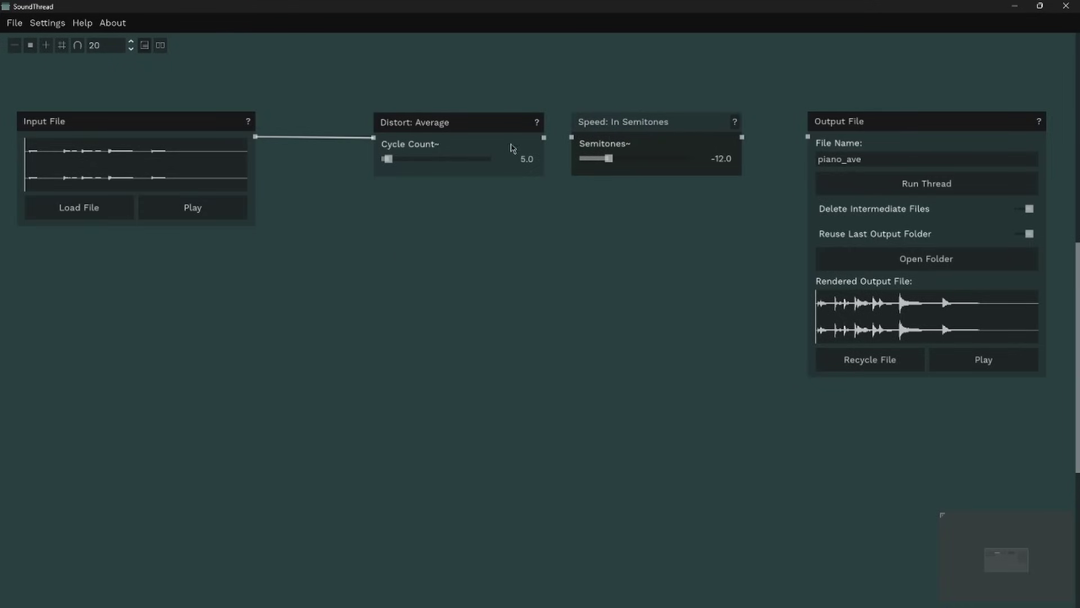
# - Connect Distort: Average through Speed: In Semitones to Output File, and shift Distort: Average slightly toward Input File
pyautogui.moveTo(544, 137); pyautogui.dragTo(571, 137)
pyautogui.moveTo(741, 138); pyautogui.dragTo(808, 137)
pyautogui.moveTo(474, 120); pyautogui.dragTo(463, 120)
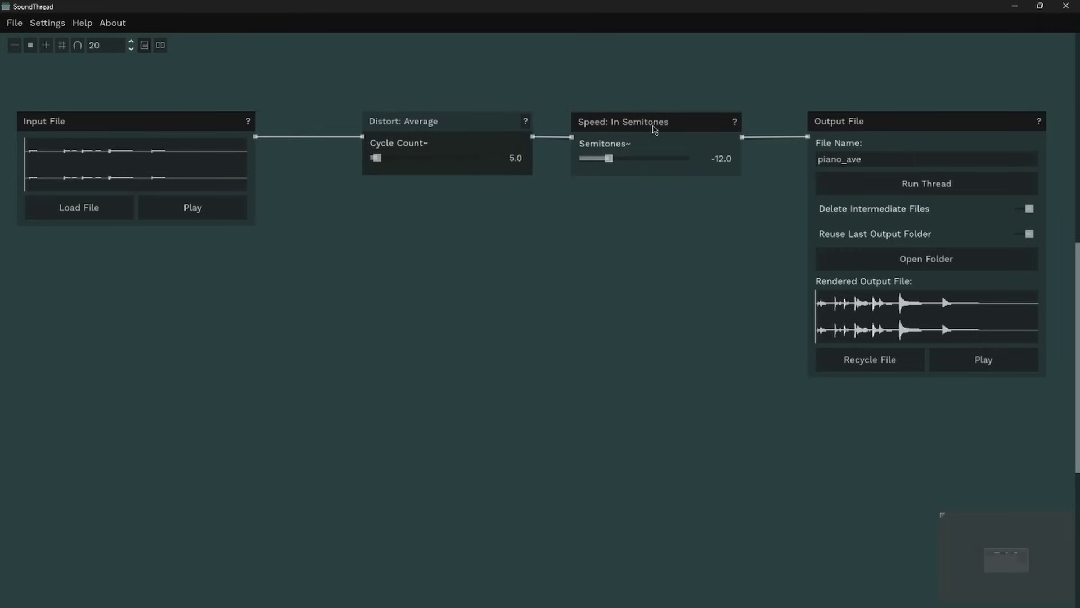
# - Run the thread with both processes in series, play the rendered output file and stop it
pyautogui.click(929, 188)
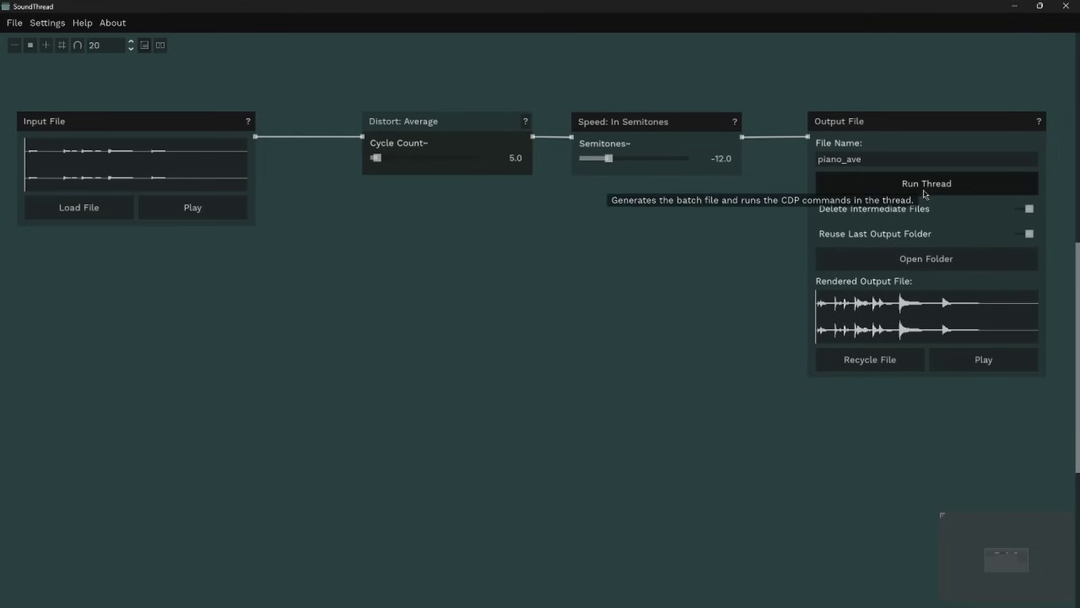
pyautogui.click(963, 363)
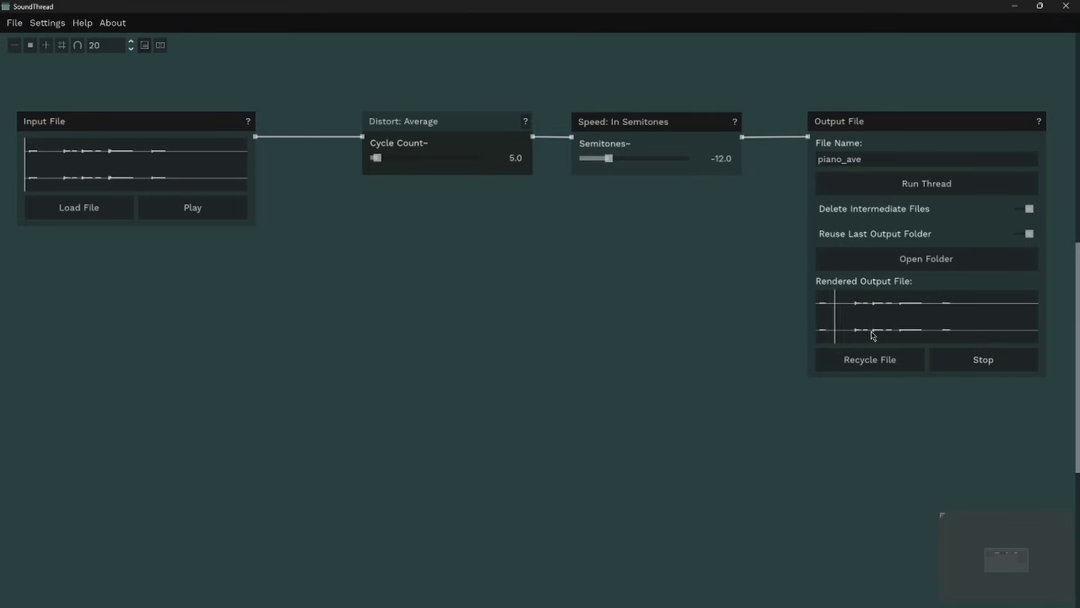
pyautogui.click(960, 362)
# - Duplicate the Distort: Average and Speed: In Semitones nodes together with their connection, and undo the duplication
pyautogui.moveTo(769, 103); pyautogui.dragTo(387, 222)
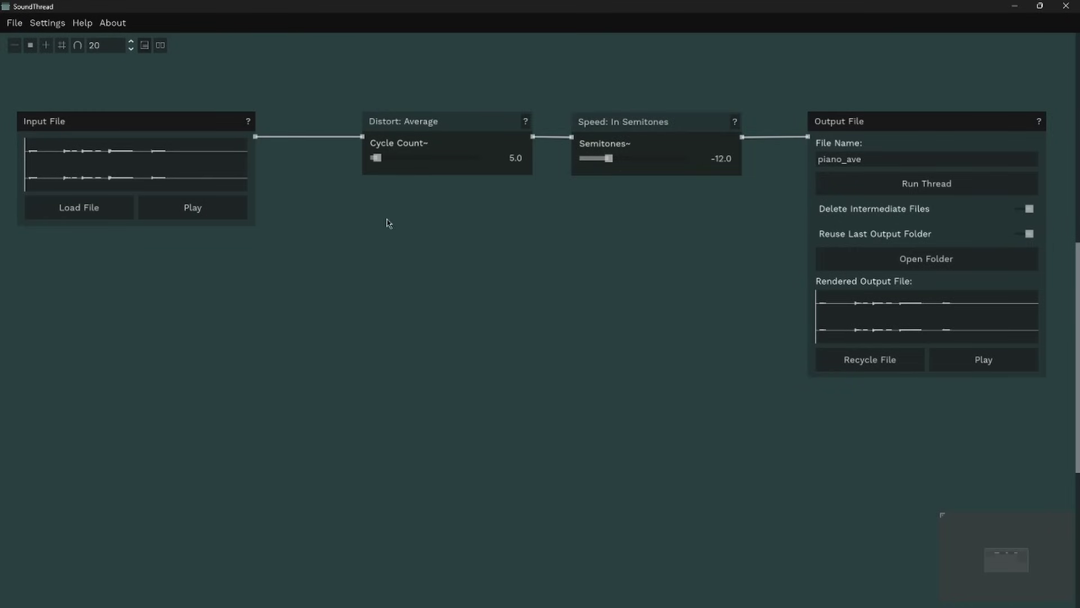
pyautogui.hotkey('ctrl', 'c')
pyautogui.hotkey('ctrl', 'v')
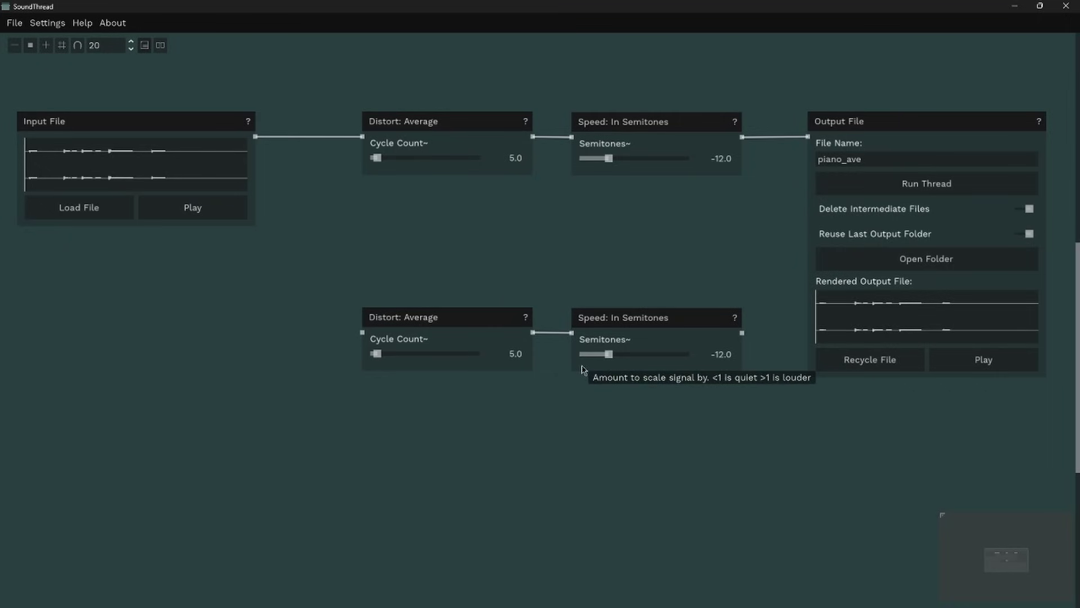
pyautogui.hotkey('ctrl', 'z')
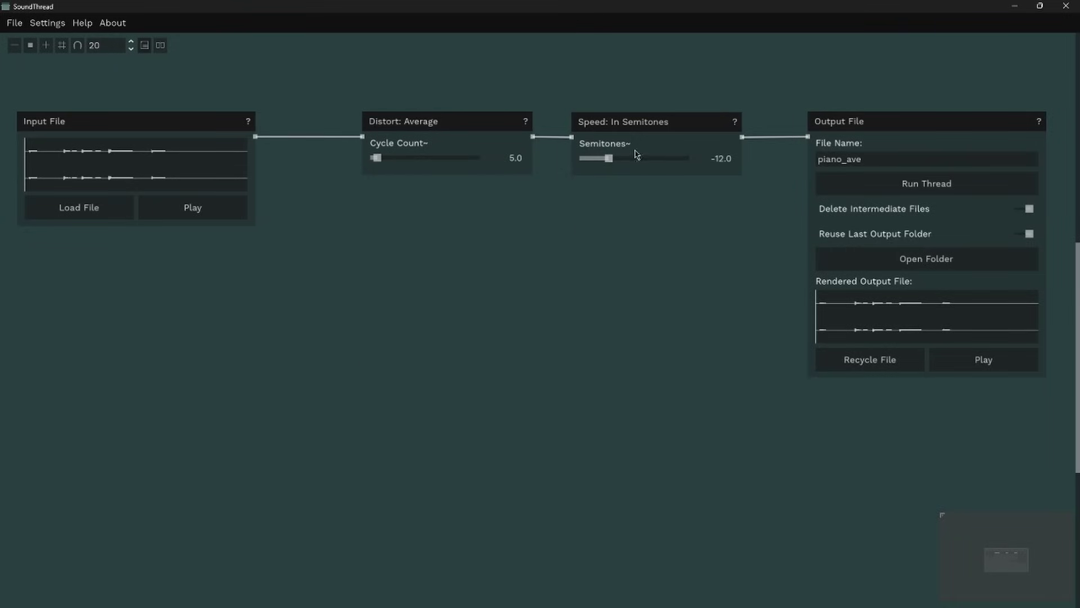
# - Check in the Speed: In Semitones help whether the Semitones parameter is automatable, and close the help
pyautogui.click(736, 123)
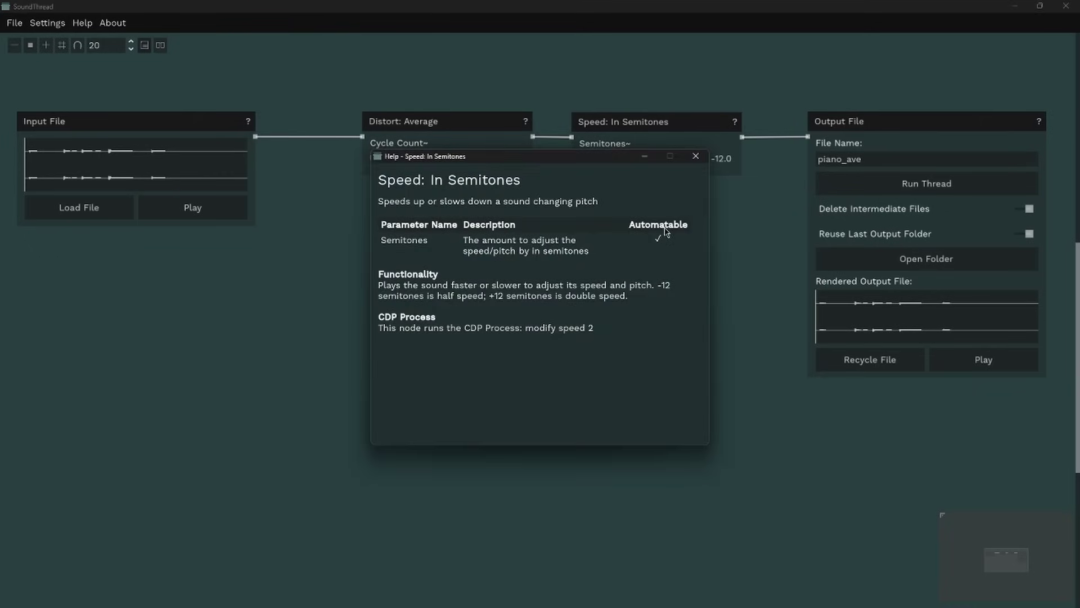
pyautogui.click(696, 156)
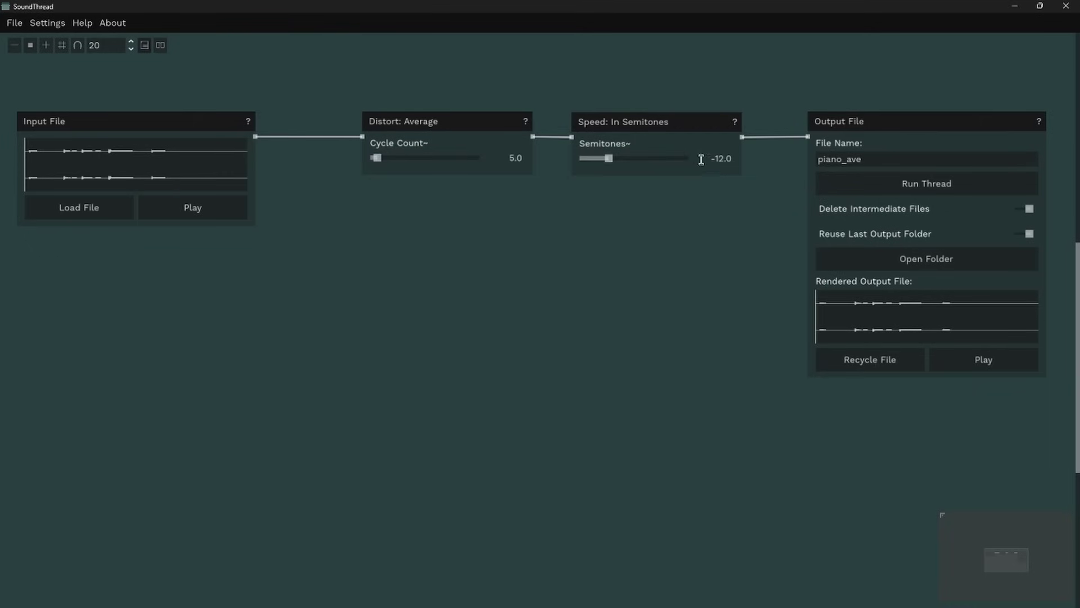
# - Add automation to the Semitones parameter, with a curve that falls steeply from a raised start and climbs to a peak, and save it
pyautogui.rightClick(626, 161)
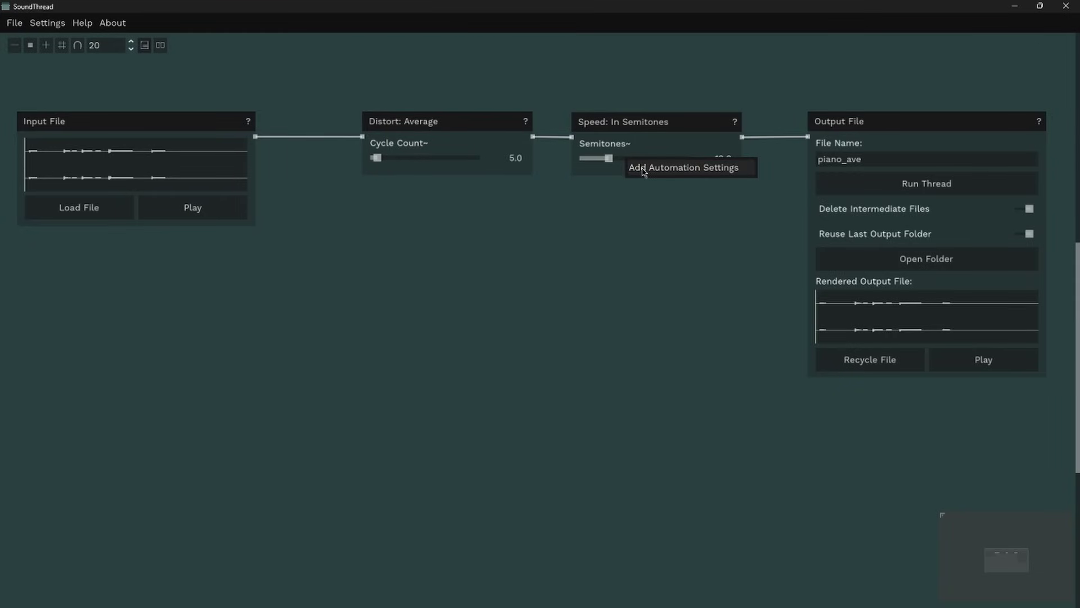
pyautogui.click(644, 169)
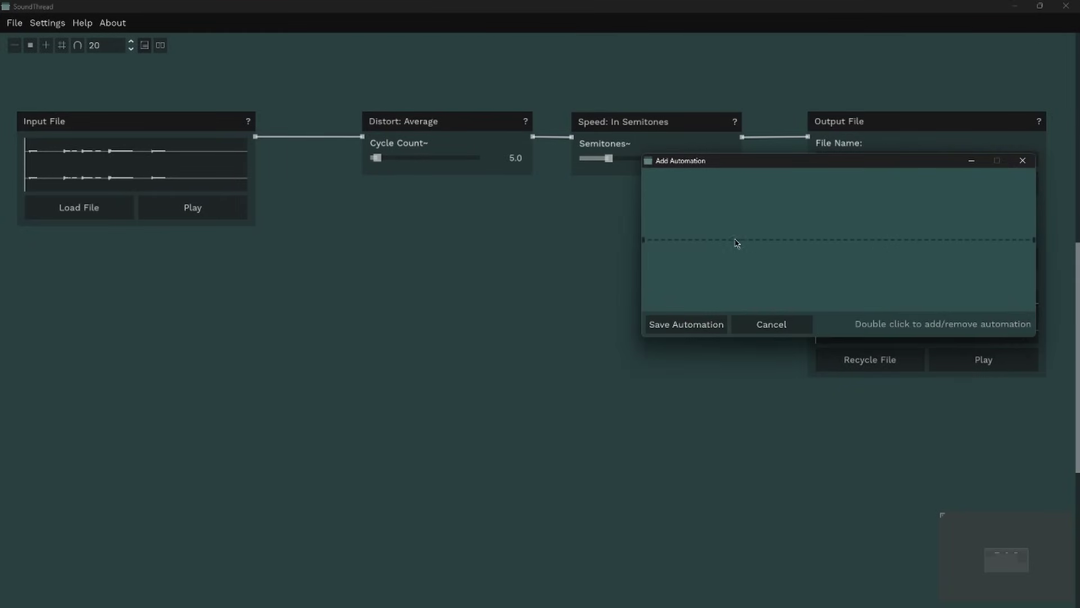
pyautogui.moveTo(810, 166); pyautogui.dragTo(581, 197)
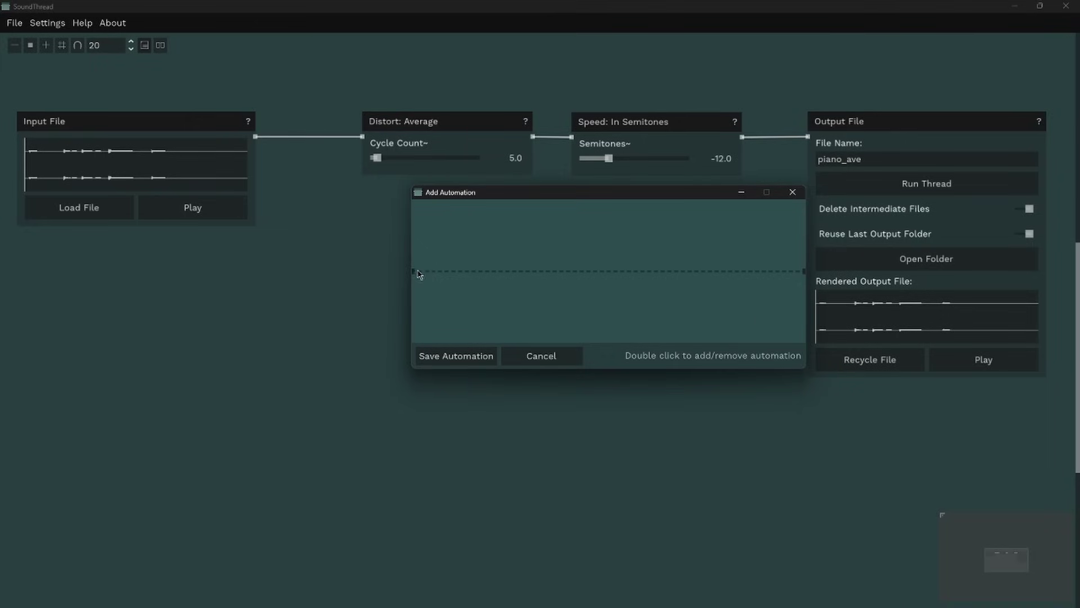
pyautogui.moveTo(415, 274); pyautogui.dragTo(416, 220)
pyautogui.moveTo(523, 231); pyautogui.dragTo(482, 336)
pyautogui.doubleClick(620, 313)
pyautogui.moveTo(619, 313); pyautogui.dragTo(683, 211)
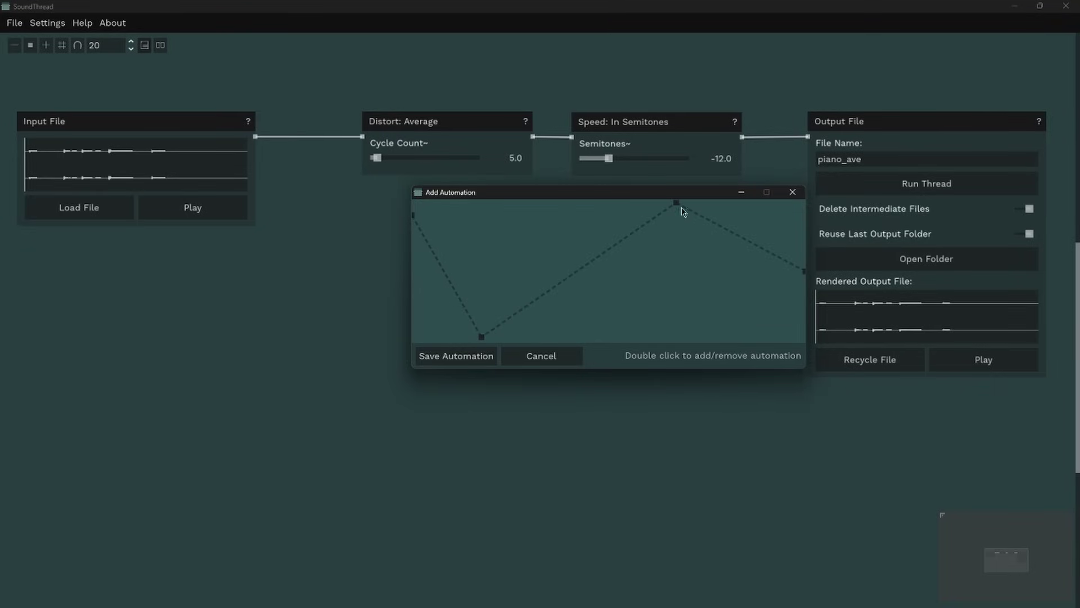
pyautogui.click(457, 356)
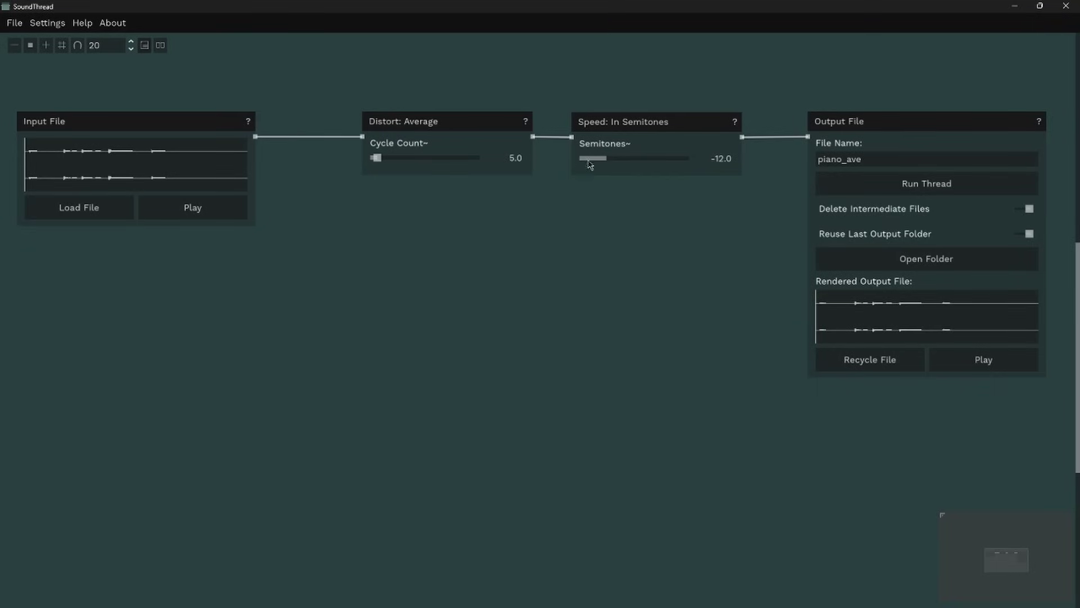
# - View the automation options of the Semitones parameter without choosing any, and run the thread and play the rendered output file
pyautogui.rightClick(628, 162)
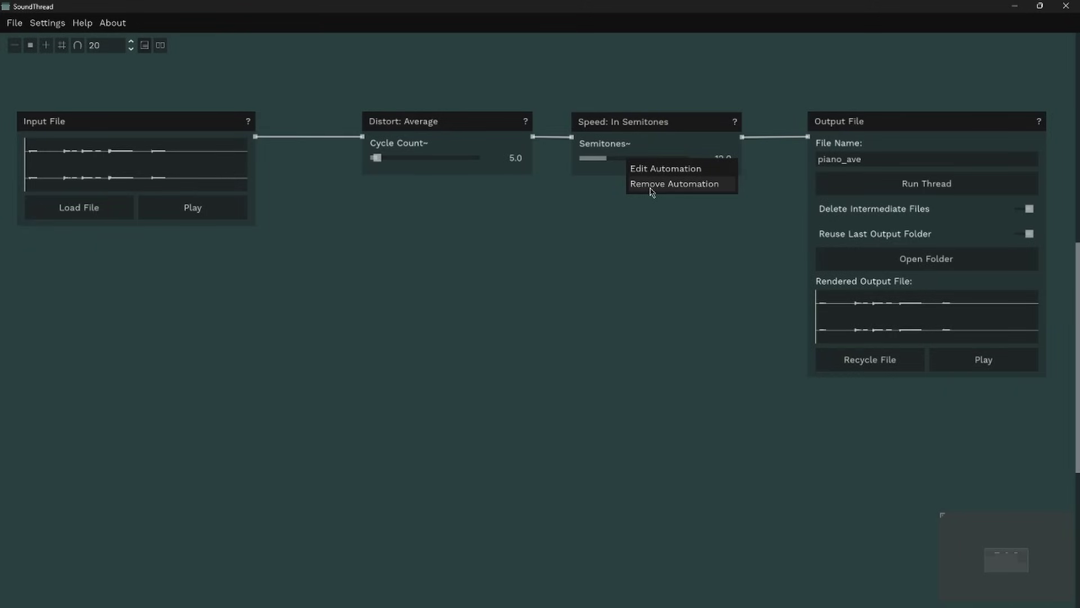
pyautogui.click(563, 237)
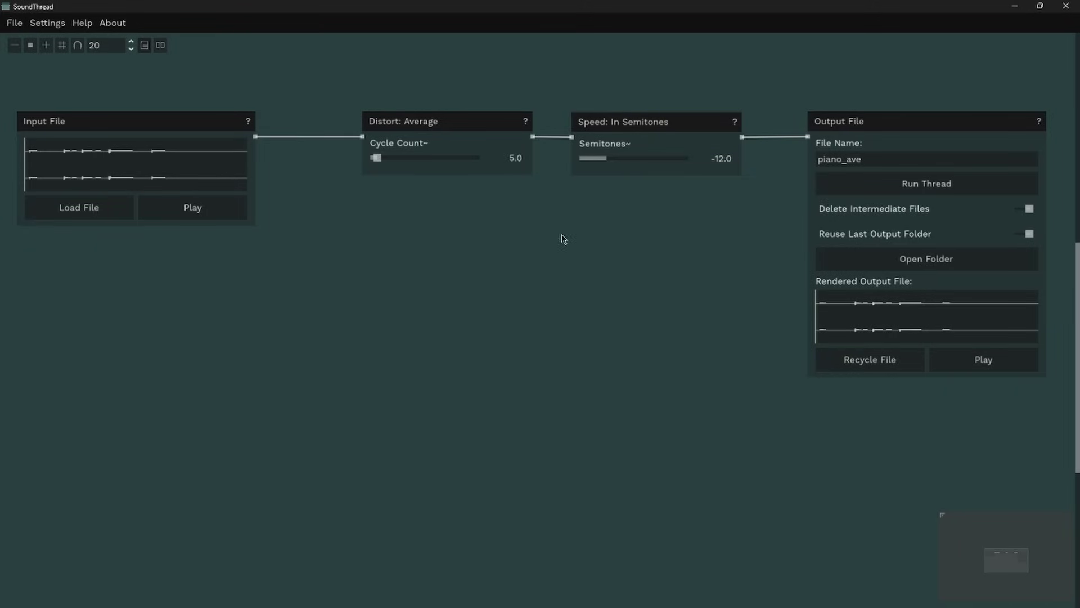
pyautogui.click(895, 190)
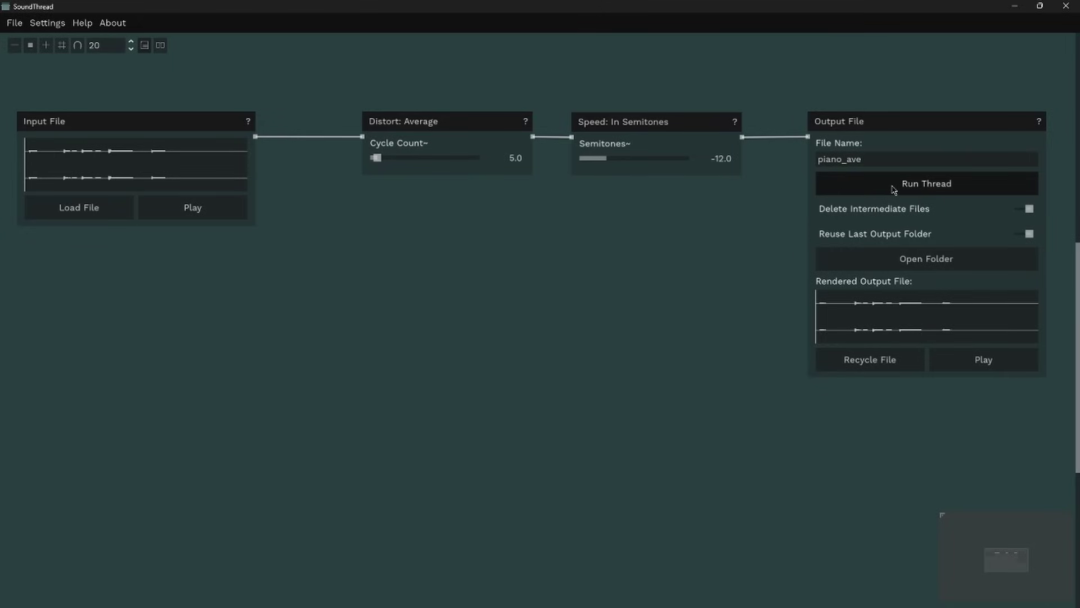
pyautogui.click(985, 362)
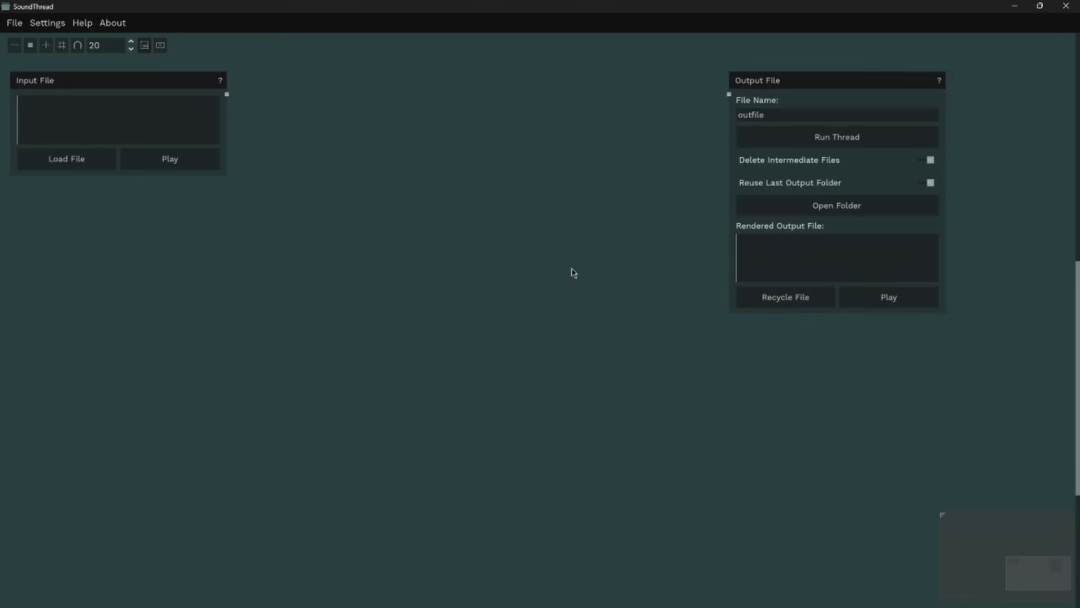
# - Load the saved thread demo_01.thd from the SoundThread_example\saved_threads folder on the Desktop
pyautogui.click(14, 24)
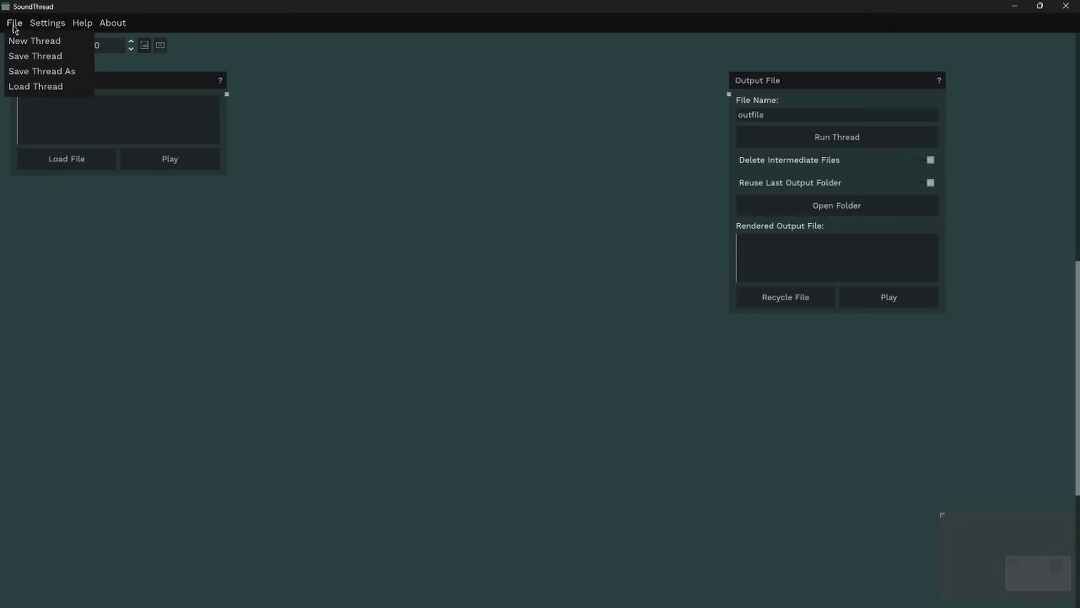
pyautogui.click(31, 86)
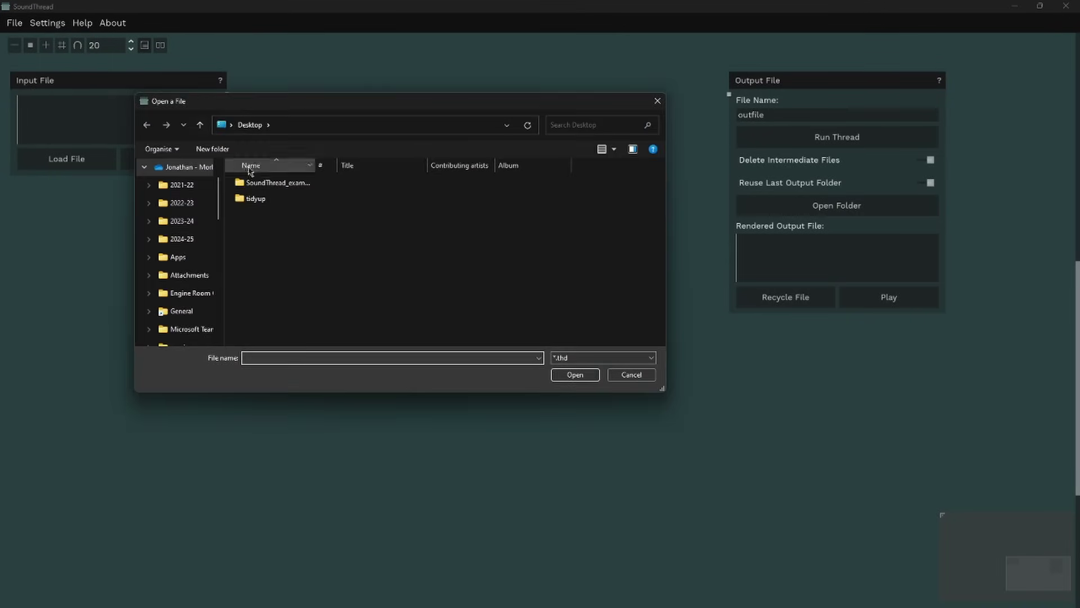
pyautogui.doubleClick(272, 183)
pyautogui.doubleClick(272, 215)
pyautogui.click(269, 186)
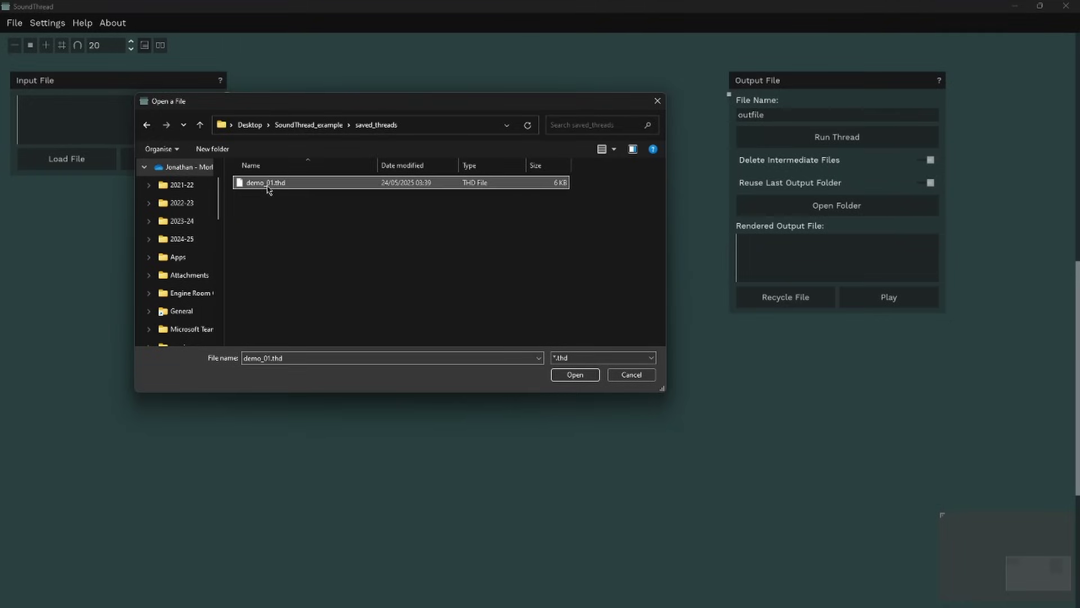
pyautogui.click(573, 374)
# - Examine the nodes and connections of the loaded demo_01 thread from Input File to the resynthesis and gain branches
pyautogui.moveTo(241, 352); pyautogui.dragTo(456, 405)
pyautogui.scroll(-1, 456, 404)
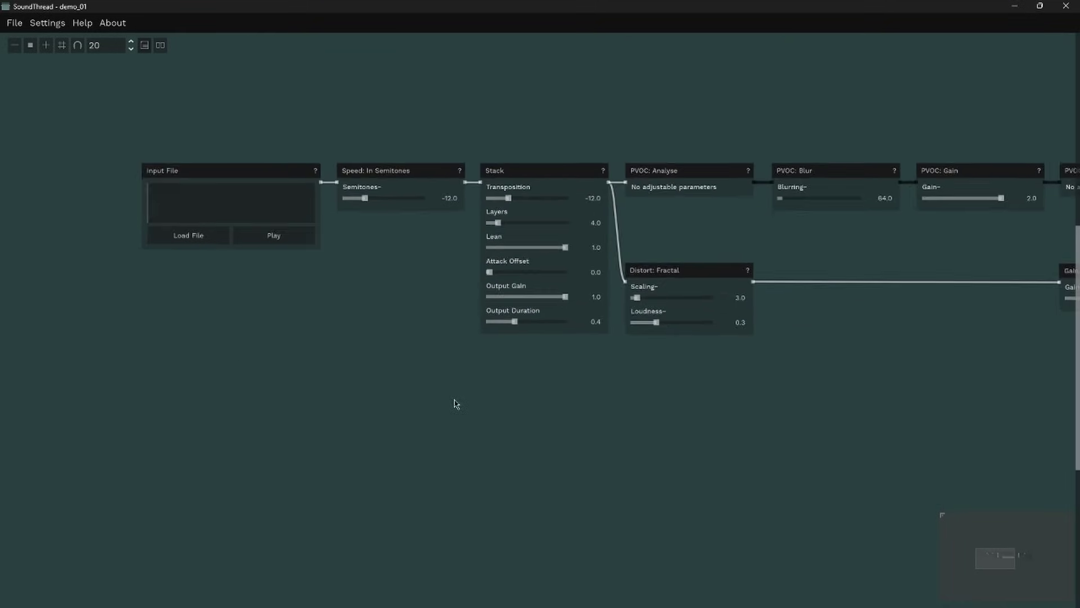
pyautogui.scroll(-1, 456, 405)
pyautogui.moveTo(873, 424); pyautogui.dragTo(782, 417)
pyautogui.scroll(1, 254, 393)
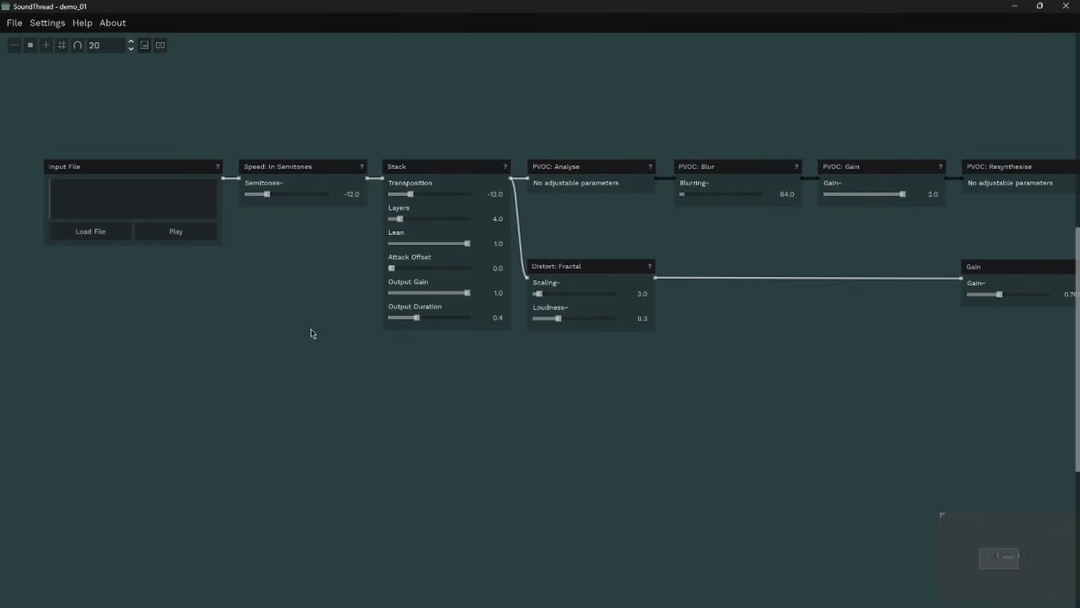
pyautogui.moveTo(831, 406); pyautogui.dragTo(795, 402)
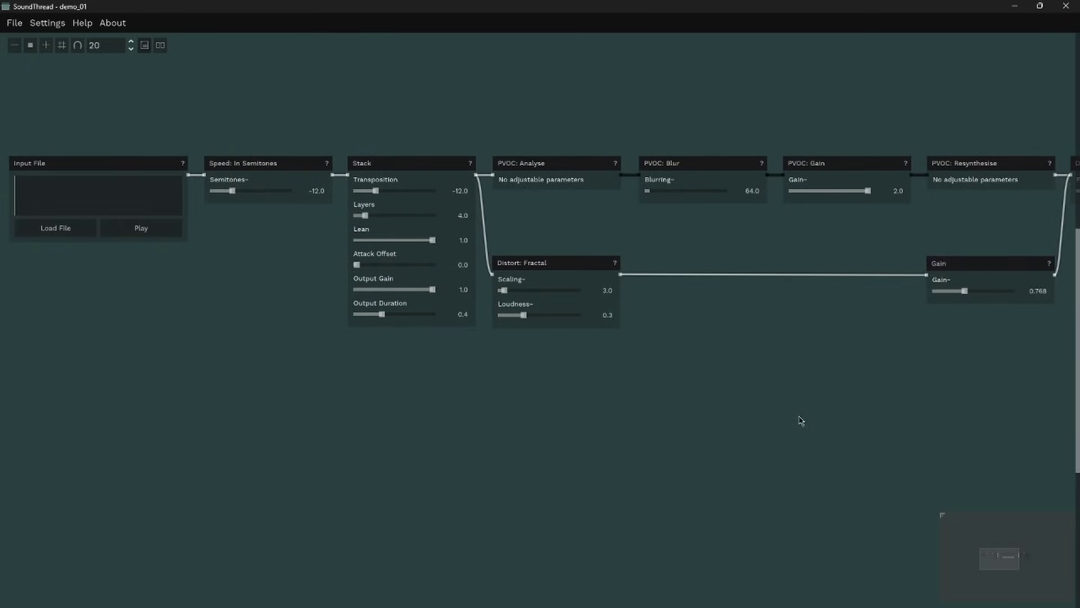
# - View the saved automation curve of the PVOC: Blur node's Blurring parameter and close it without saving
pyautogui.rightClick(705, 195)
pyautogui.click(723, 203)
pyautogui.moveTo(924, 203); pyautogui.dragTo(519, 206)
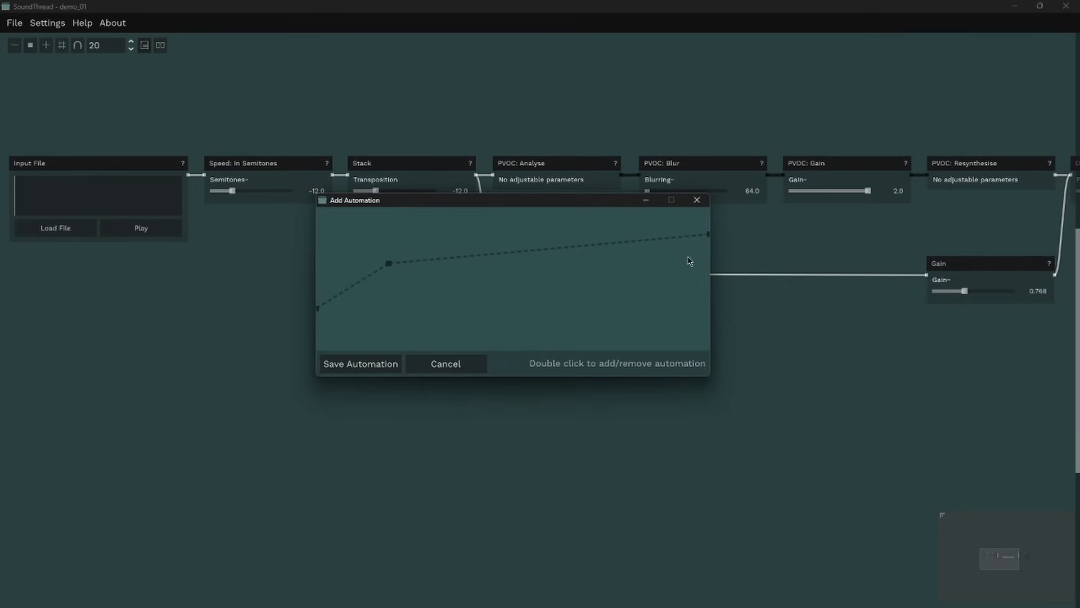
pyautogui.click(706, 204)
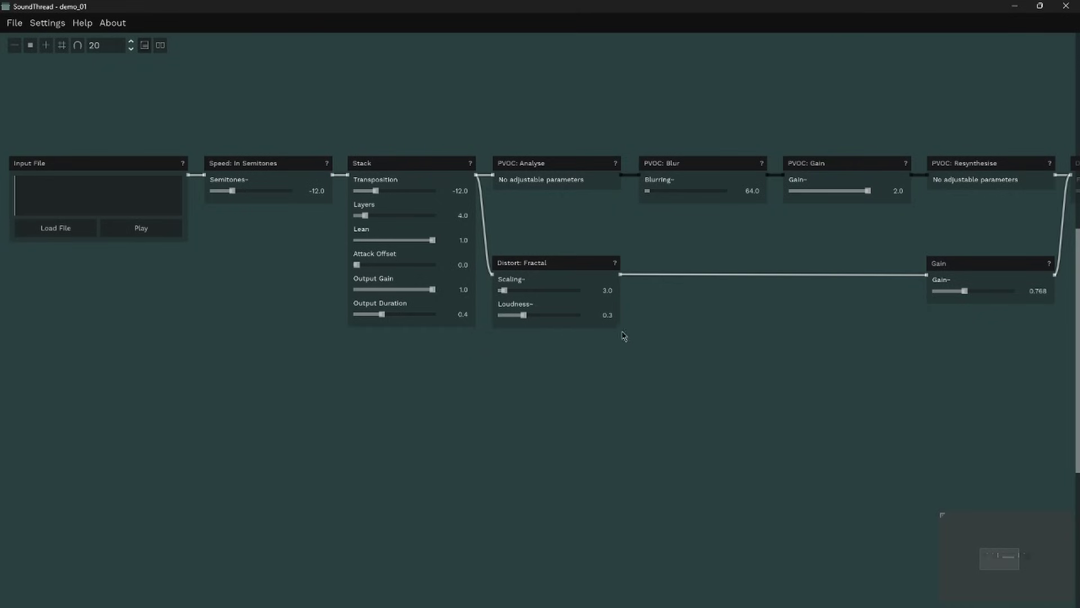
# - Set the Stack node's Output Duration to 0.65 and the Gain node's Gain to 0.244
pyautogui.moveTo(385, 318); pyautogui.dragTo(403, 316)
pyautogui.moveTo(956, 294); pyautogui.dragTo(945, 297)
pyautogui.click(15, 25)
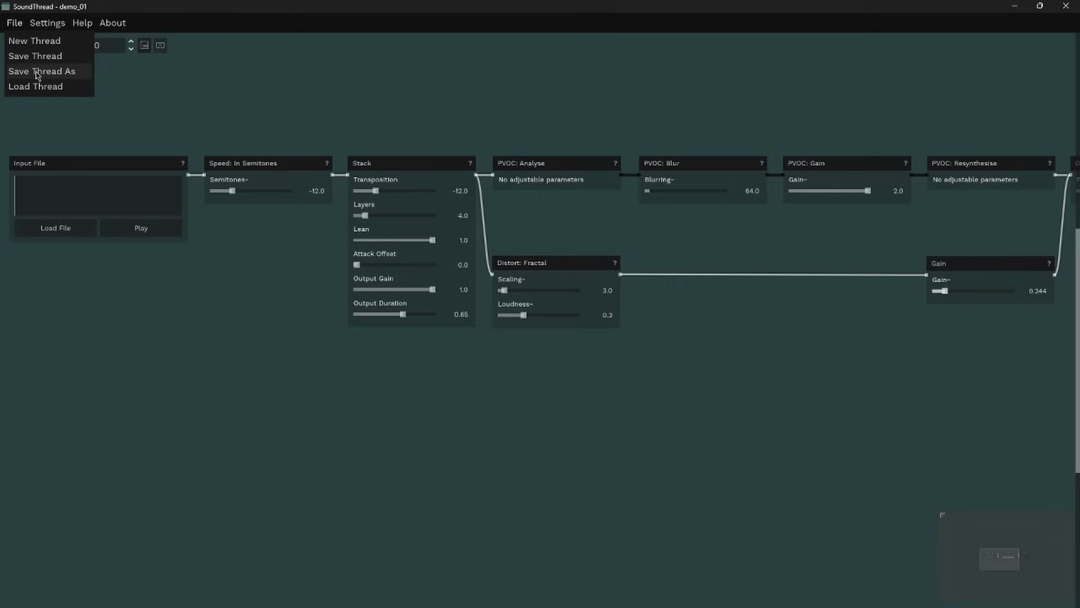
pyautogui.click(283, 97)
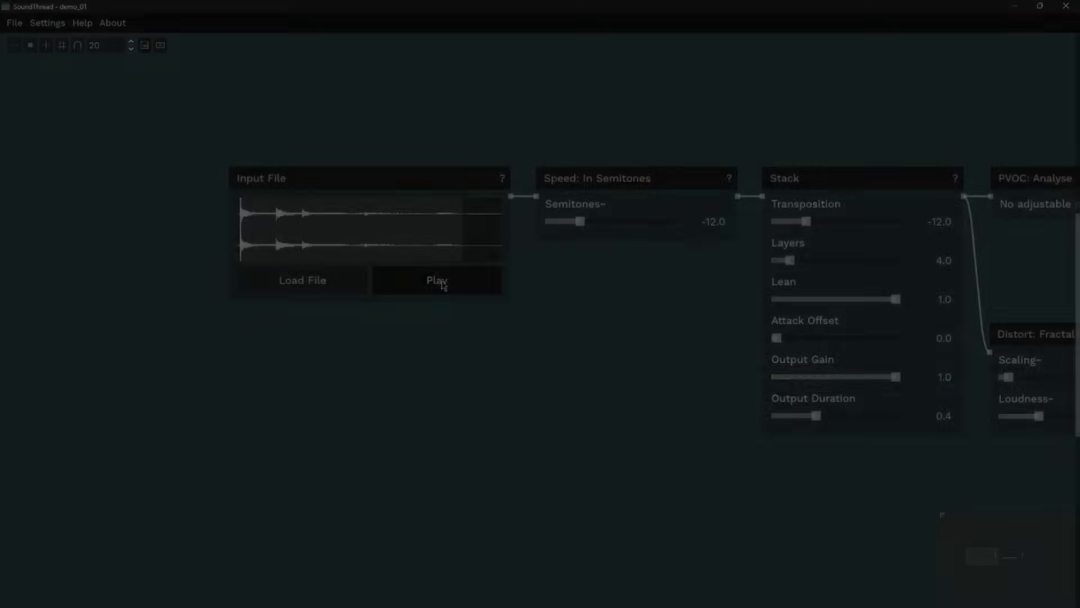
# - Play the loaded input sound and the rendered output file to compare them
pyautogui.click(442, 281)
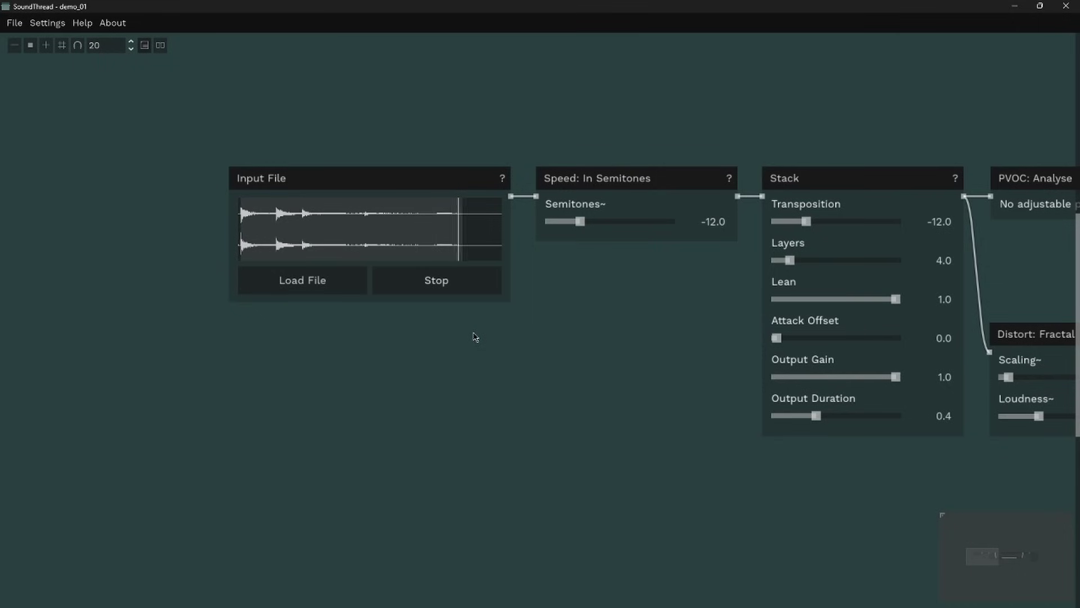
pyautogui.moveTo(1010, 122); pyautogui.dragTo(410, 123)
pyautogui.moveTo(1035, 118); pyautogui.dragTo(615, 113)
pyautogui.moveTo(1060, 115); pyautogui.dragTo(730, 110)
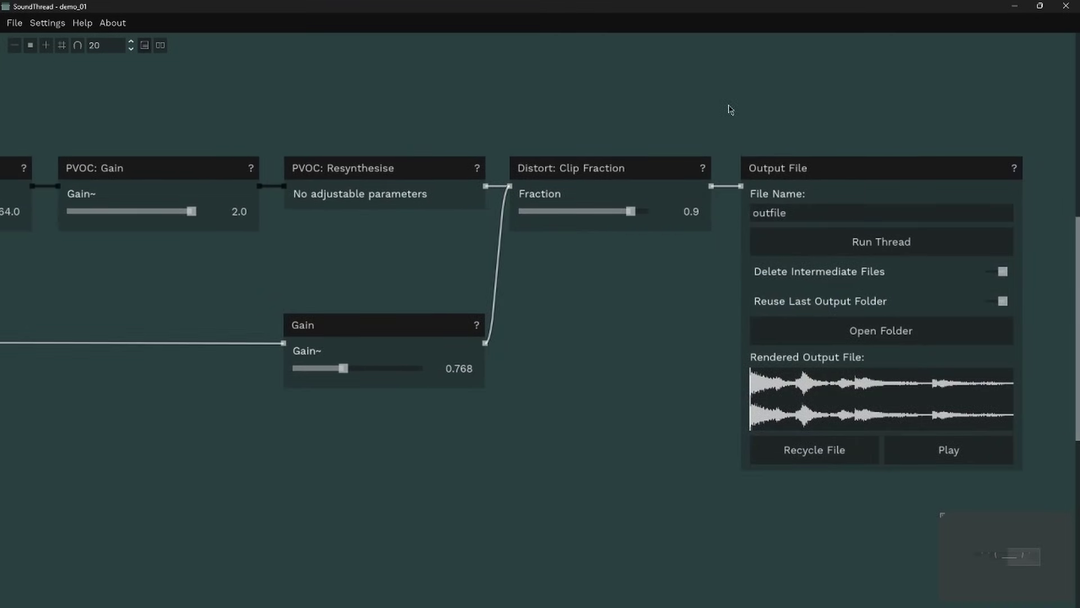
pyautogui.click(945, 448)
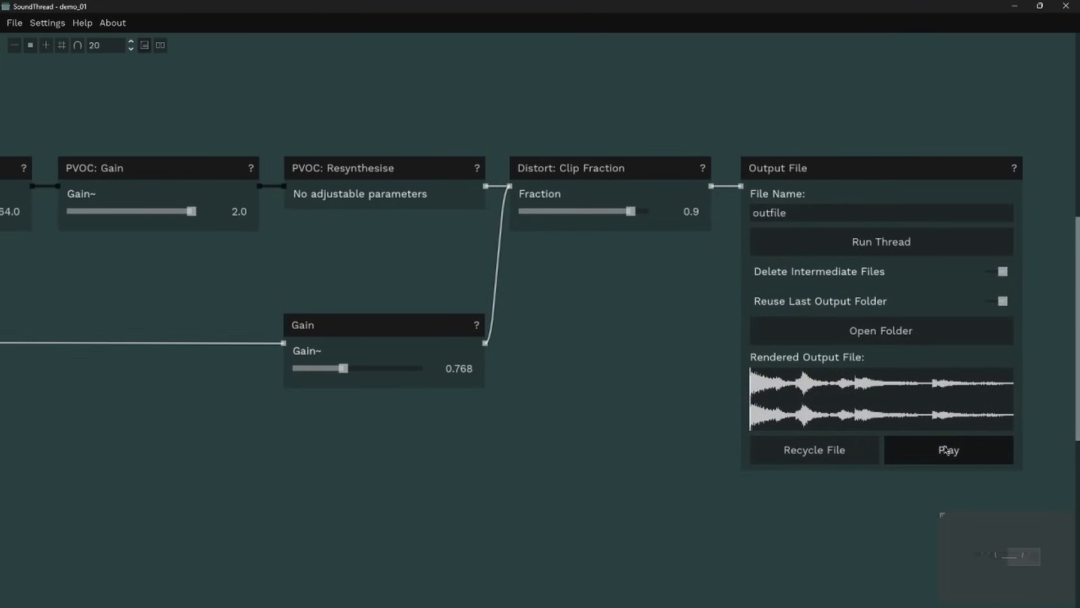
pyautogui.click(948, 453)
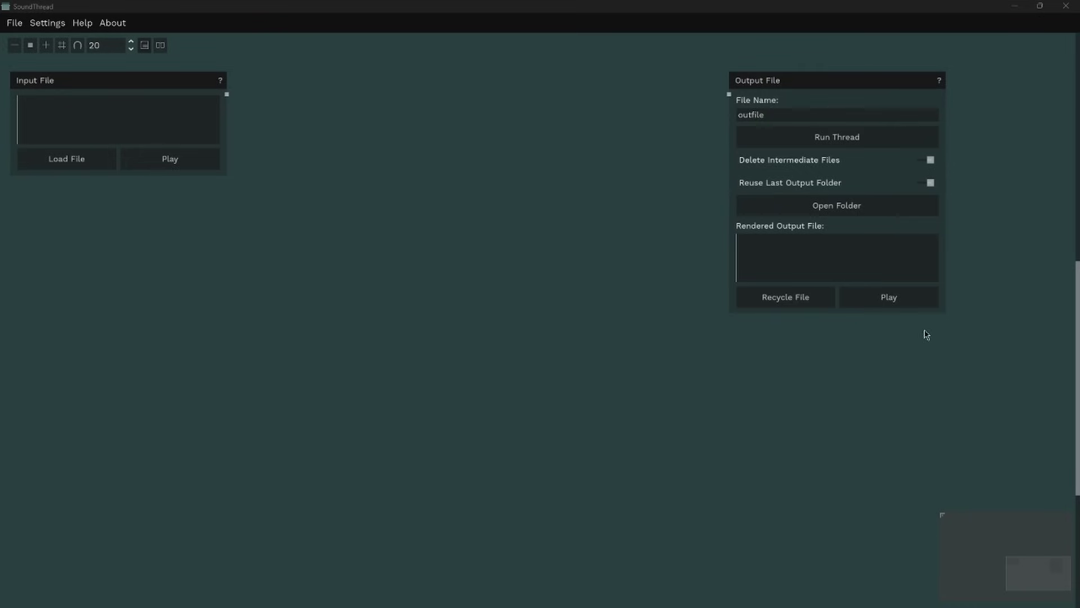
# - Open the SoundThread settings and try the Dark, Light and Custom themes
pyautogui.click(44, 26)
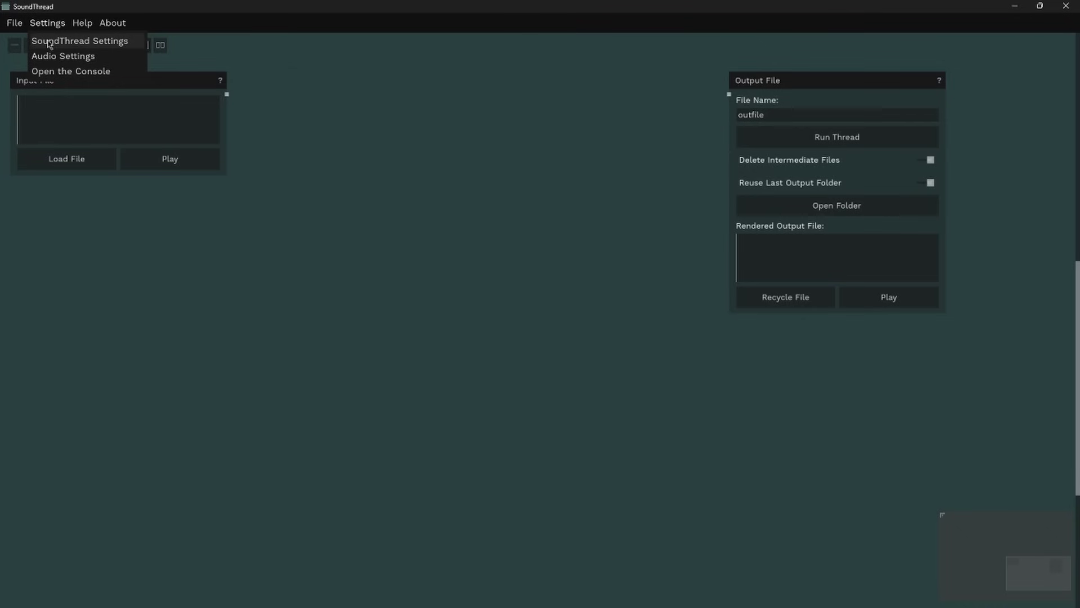
pyautogui.click(50, 45)
pyautogui.moveTo(509, 181); pyautogui.dragTo(484, 175)
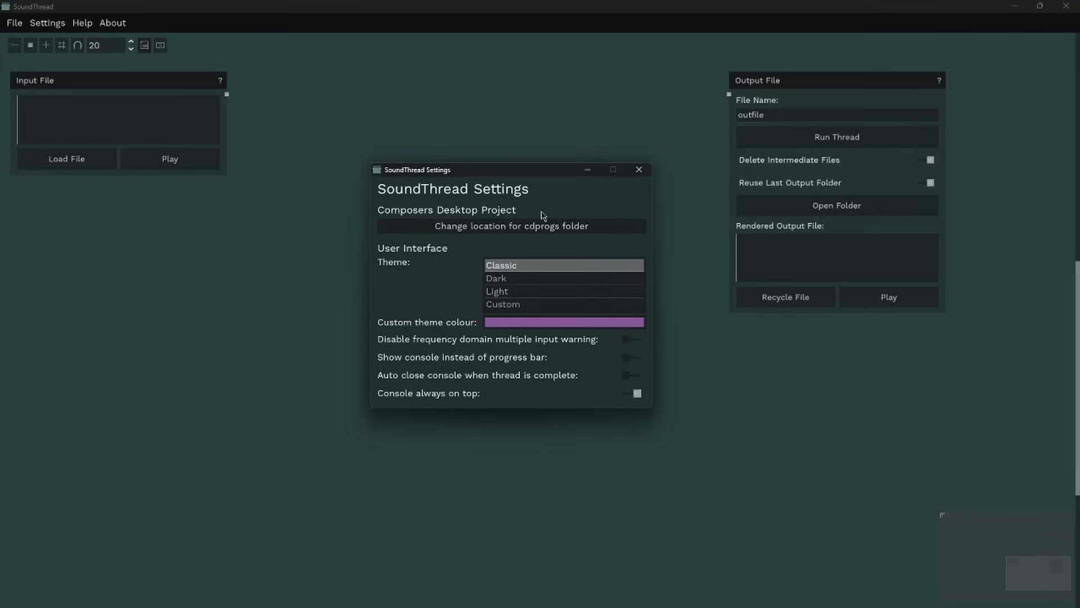
pyautogui.click(546, 283)
pyautogui.click(545, 292)
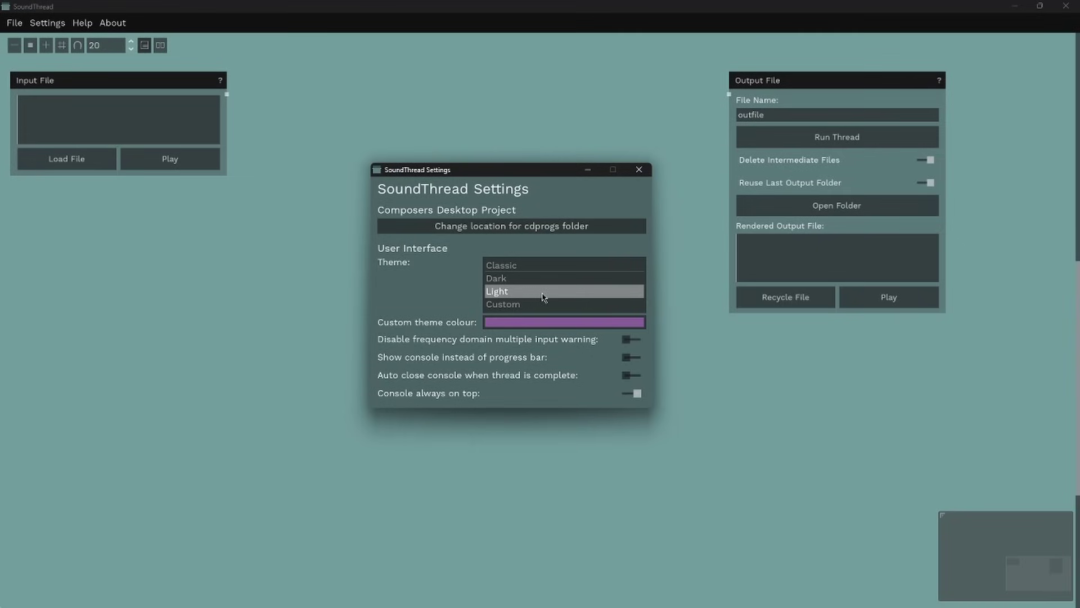
pyautogui.click(544, 306)
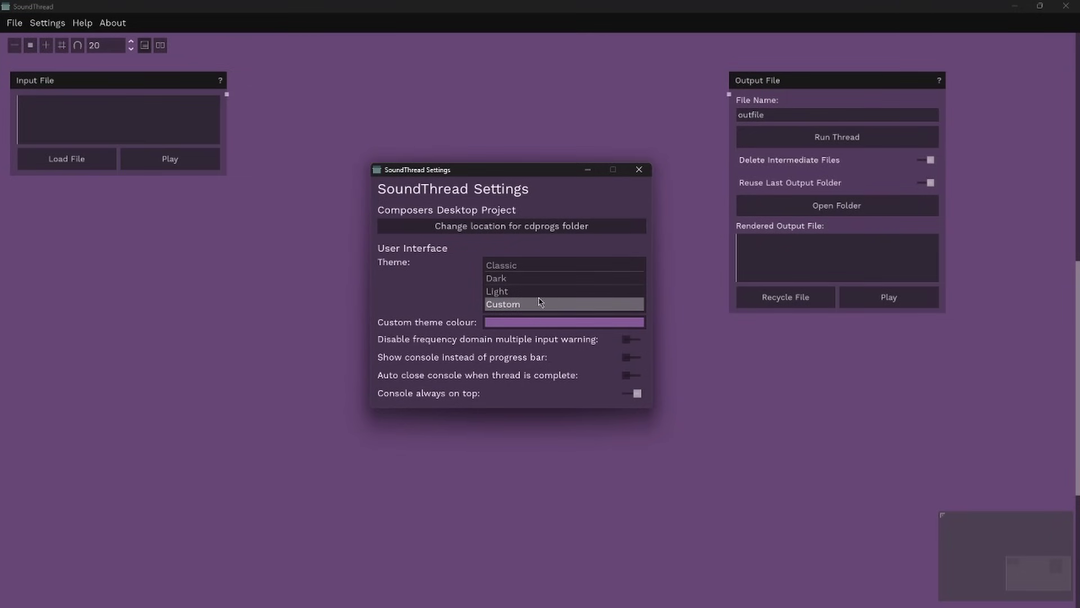
# - Try bright green (14ff00) as the custom theme colour, restore the previous colour and return the theme to Classic
pyautogui.click(543, 322)
pyautogui.moveTo(640, 162)
pyautogui.mouseDown()
pyautogui.moveTo(630, 49)
pyautogui.moveTo(634, 75)
pyautogui.moveTo(641, 21)
pyautogui.mouseUp()
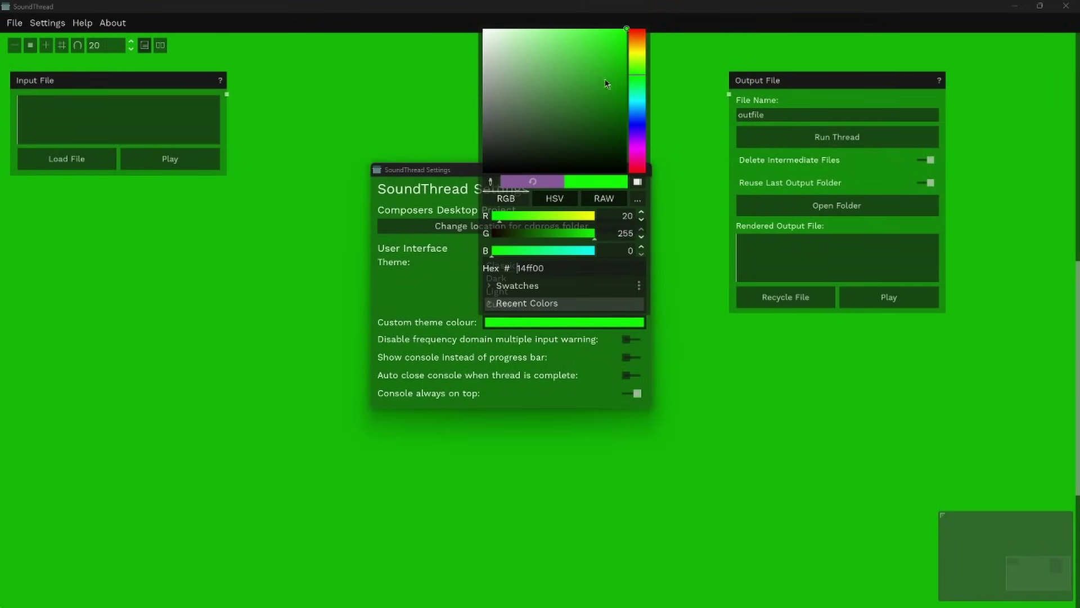
pyautogui.click(538, 183)
pyautogui.click(453, 277)
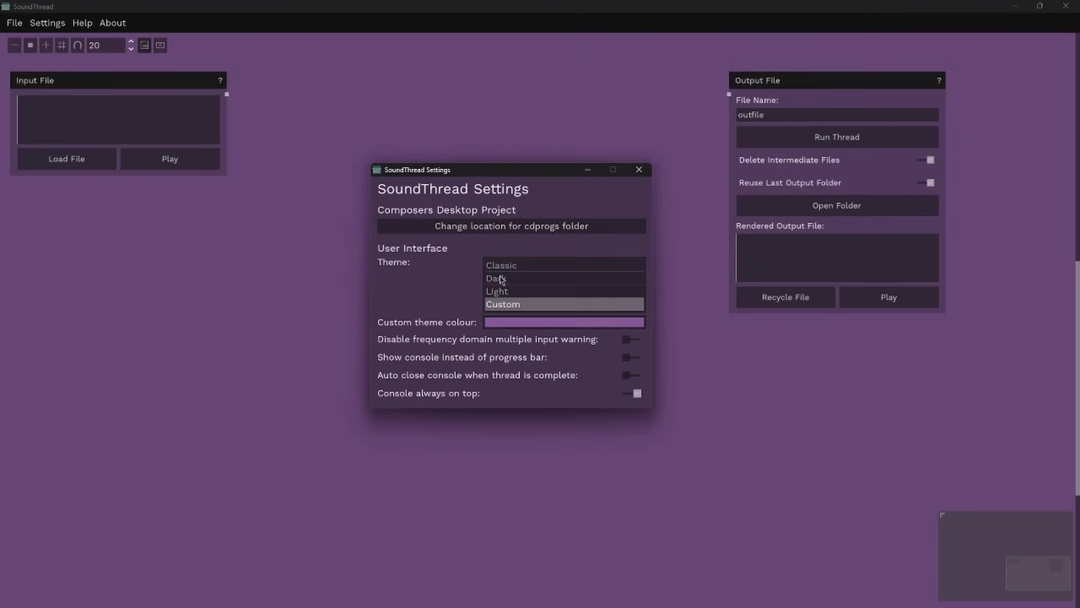
pyautogui.click(523, 266)
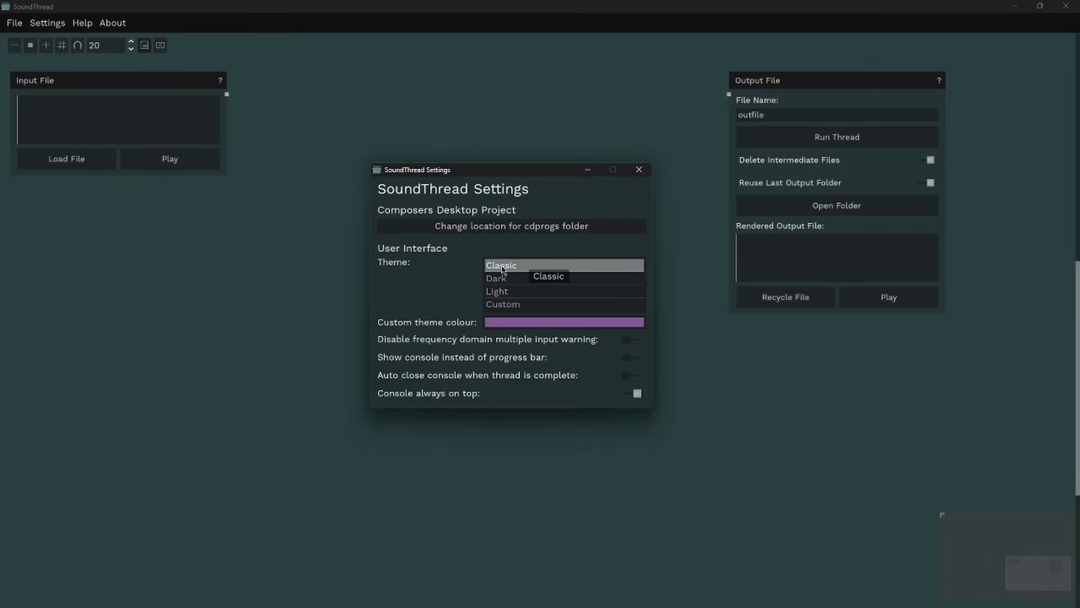
# - Switch the option disabling the frequency domain multiple input warning on and back off, and close the settings
pyautogui.click(631, 341)
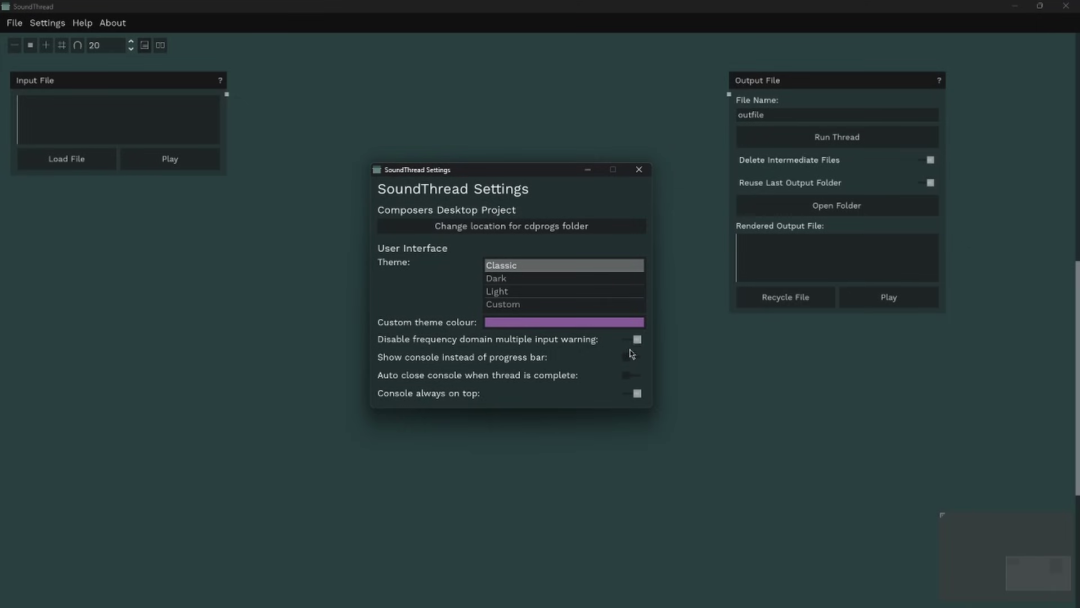
pyautogui.click(633, 342)
pyautogui.click(639, 170)
# - Add a Distort: Average node and connect it between the Input File and Output File nodes
pyautogui.rightClick(338, 112)
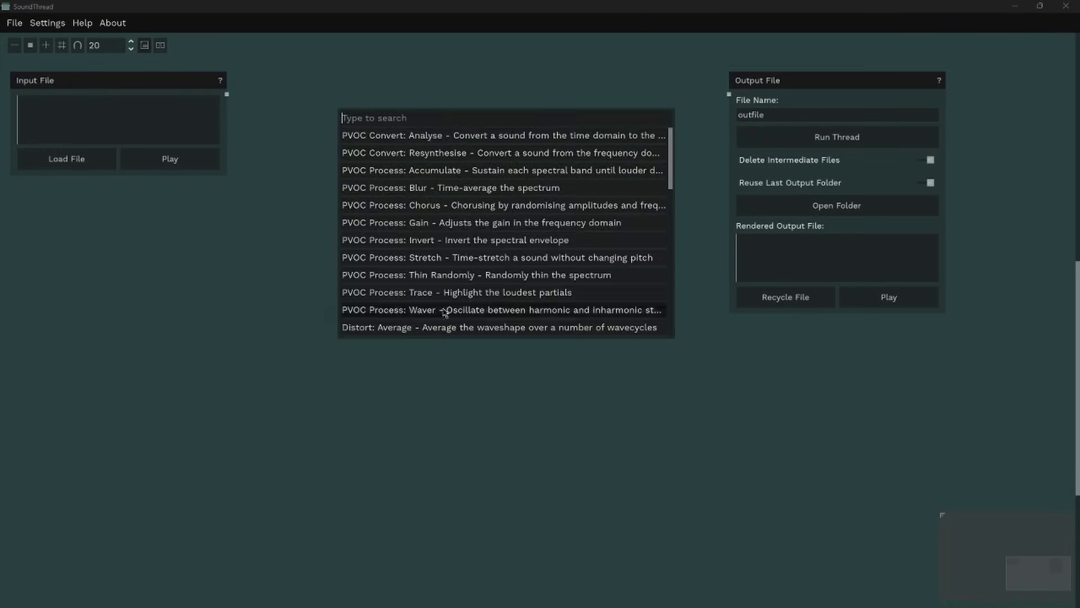
pyautogui.click(467, 327)
pyautogui.moveTo(226, 95); pyautogui.dragTo(339, 132)
pyautogui.moveTo(494, 133); pyautogui.dragTo(729, 95)
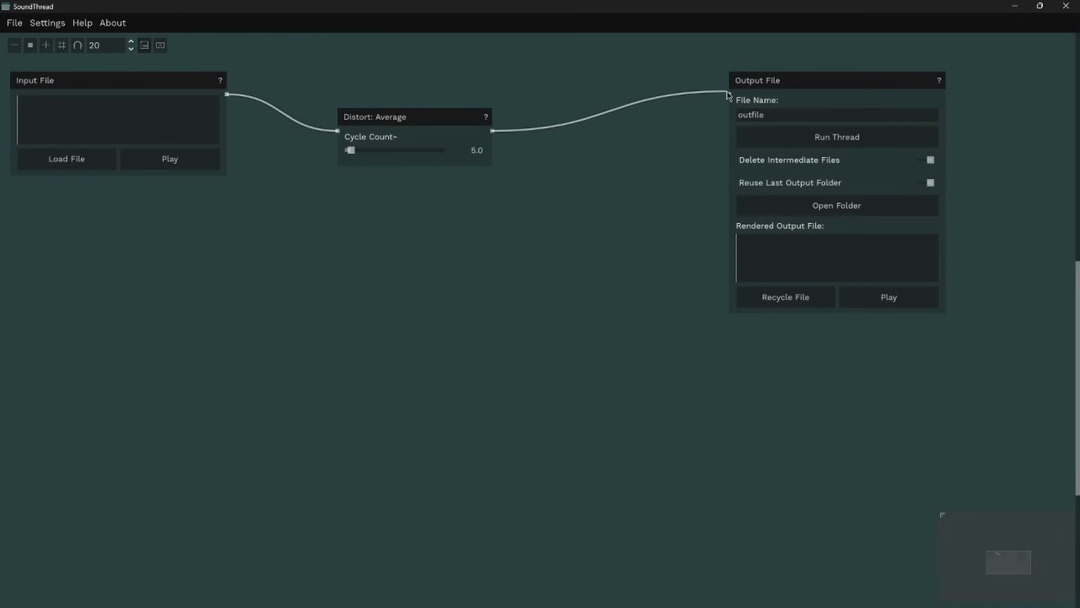
# - Load a sound file from the SoundThread_example folder into the Input File node
pyautogui.click(79, 165)
pyautogui.doubleClick(277, 180)
pyautogui.doubleClick(277, 200)
pyautogui.click(263, 198)
pyautogui.click(575, 374)
# - Run the Distort: Average thread with Desktop\SoundThread_example\output_sounds as the output folder
pyautogui.moveTo(484, 135); pyautogui.dragTo(730, 95)
pyautogui.click(856, 141)
pyautogui.doubleClick(260, 186)
pyautogui.doubleClick(273, 198)
pyautogui.click(571, 374)
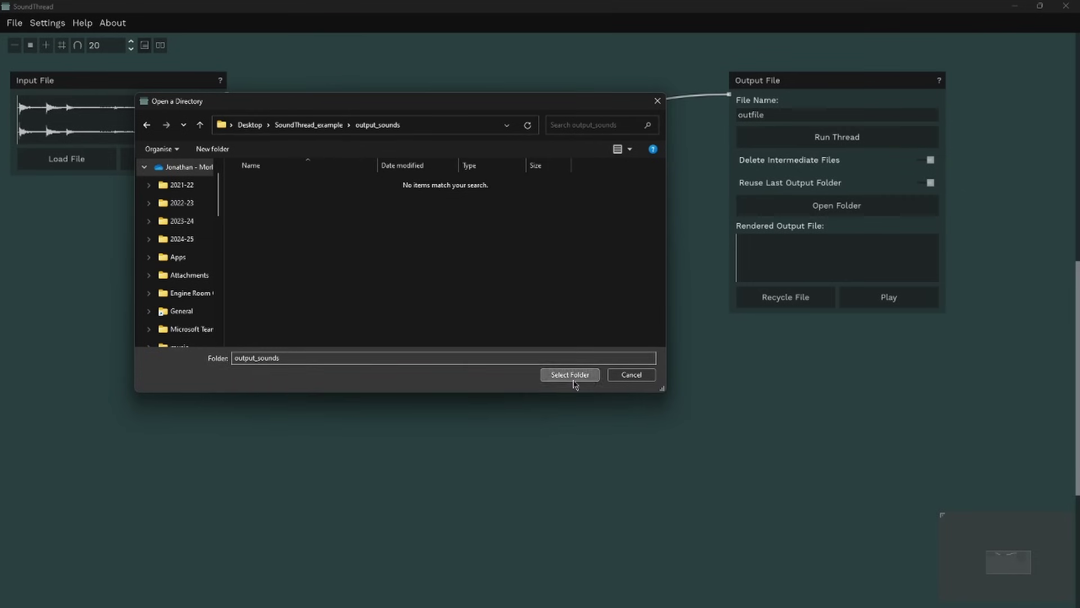
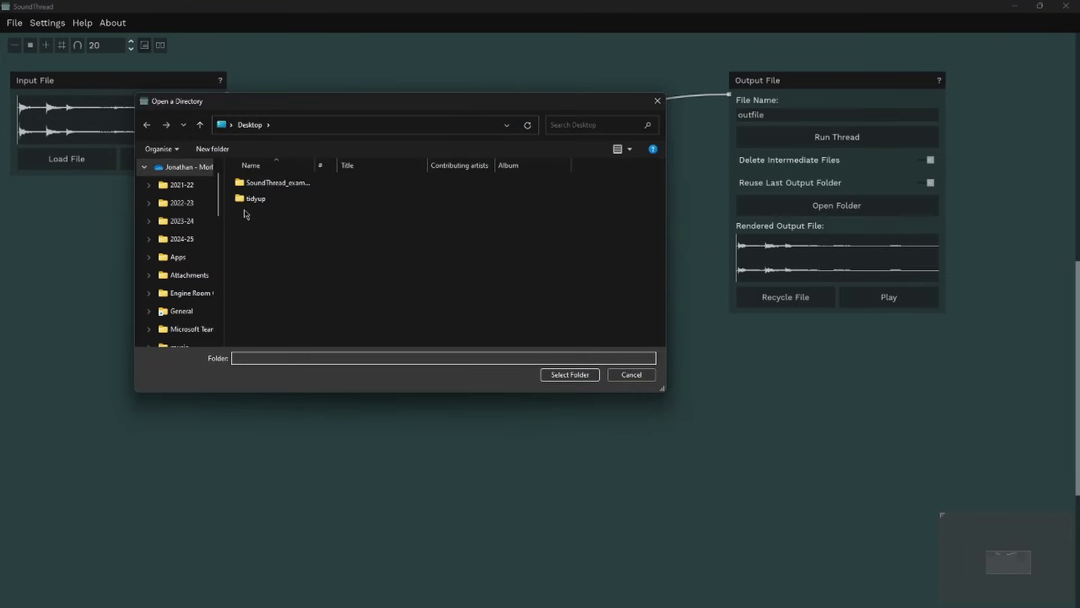
# - Set the cdprogs location to the Desktop's SoundThread_example folder and try to run the thread with it
pyautogui.click(264, 183)
pyautogui.click(570, 375)
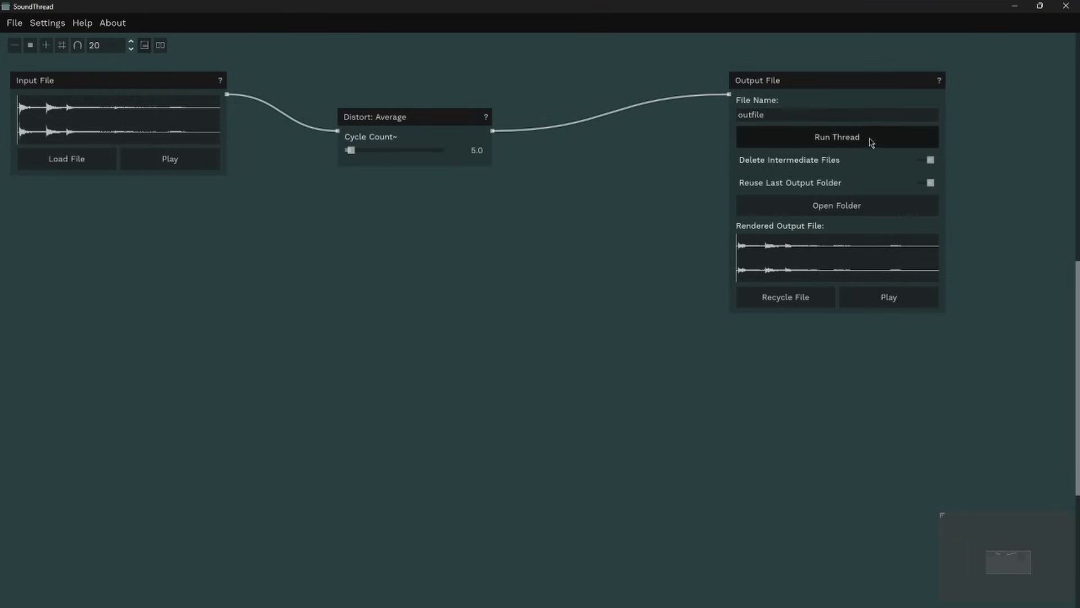
pyautogui.click(850, 144)
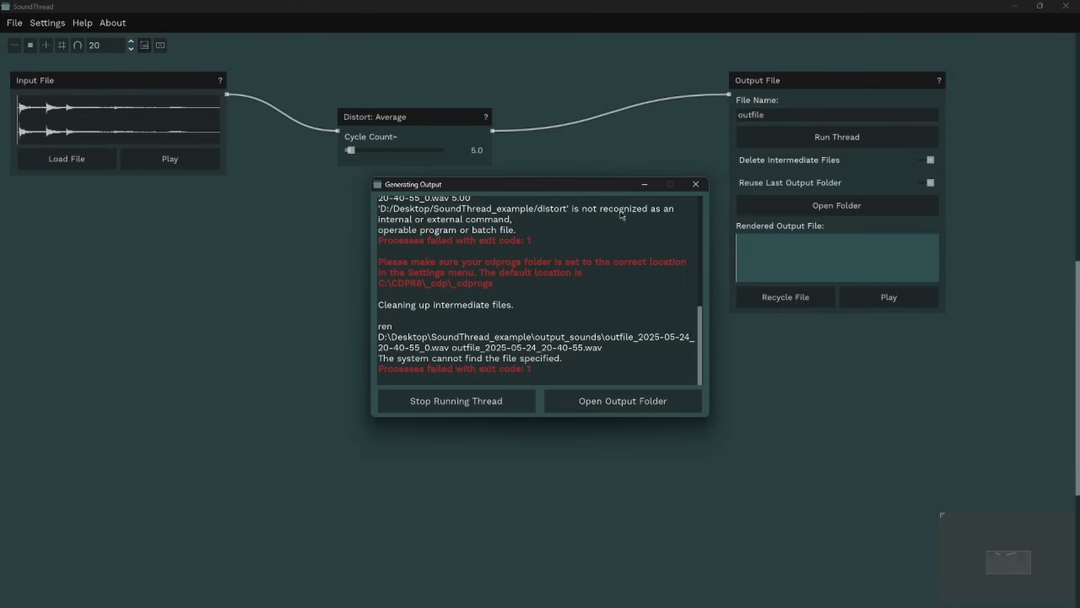
pyautogui.click(696, 185)
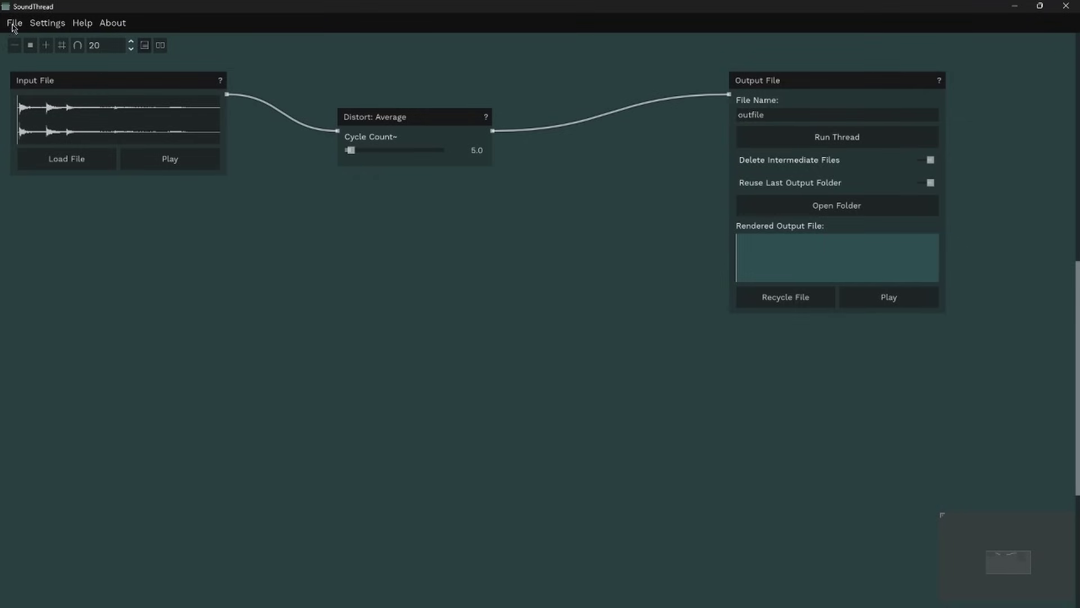
# - Change the cdprogs folder location in the SoundThread settings to C:\CDPR8\_cdp\_cdprogs
pyautogui.click(48, 23)
pyautogui.click(57, 39)
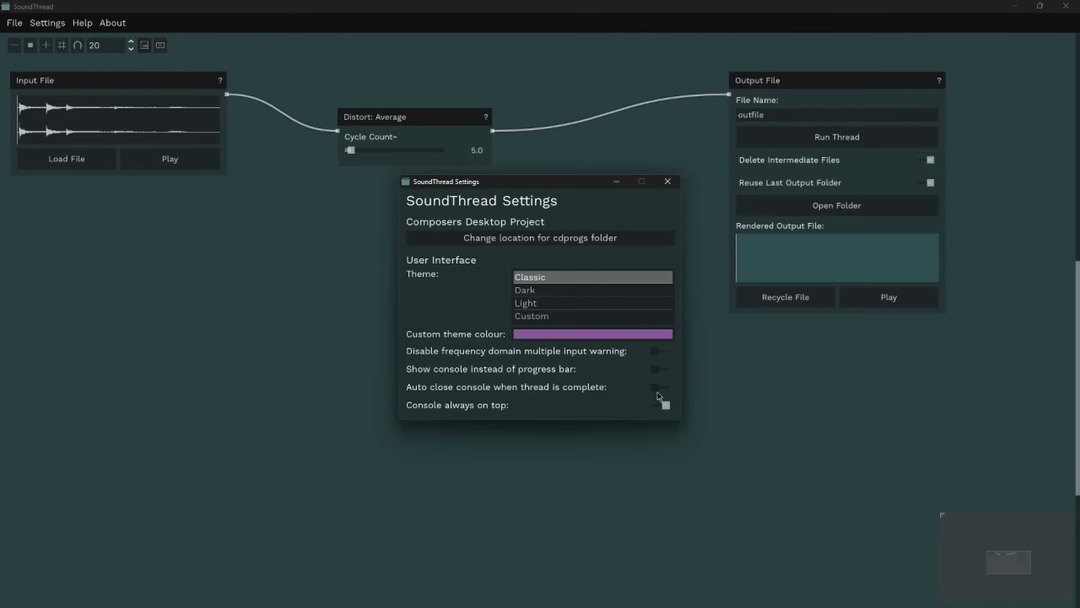
pyautogui.click(501, 238)
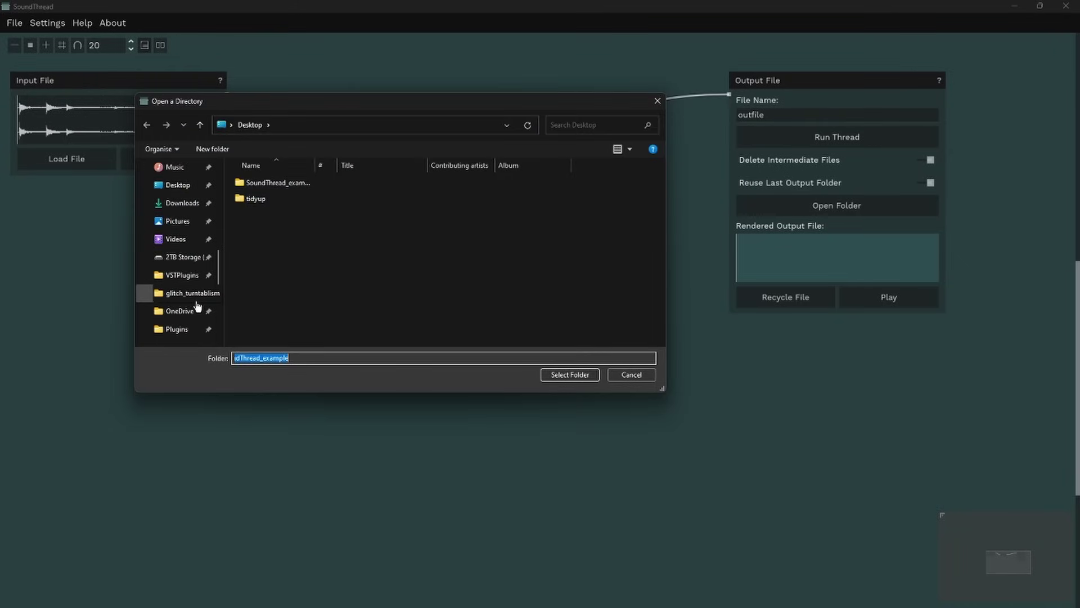
pyautogui.scroll(-3, 197, 305)
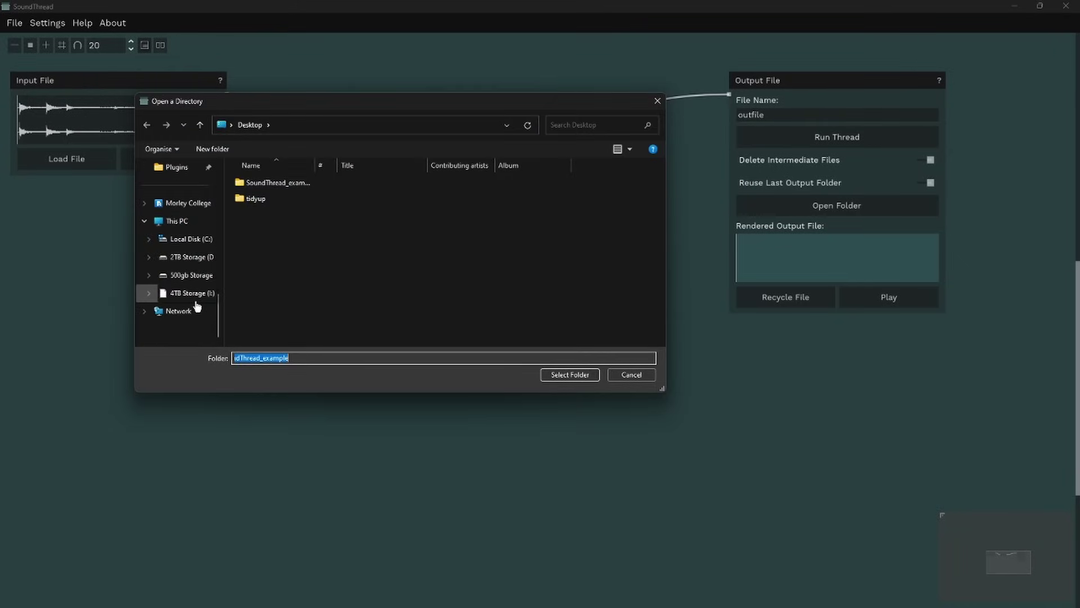
pyautogui.click(169, 239)
pyautogui.doubleClick(278, 214)
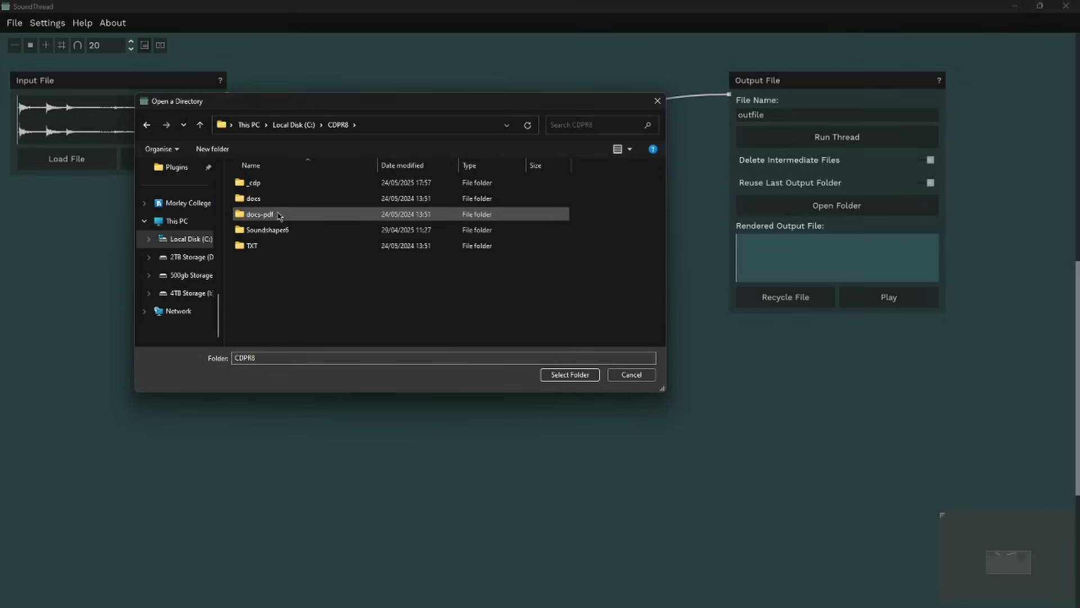
pyautogui.doubleClick(272, 184)
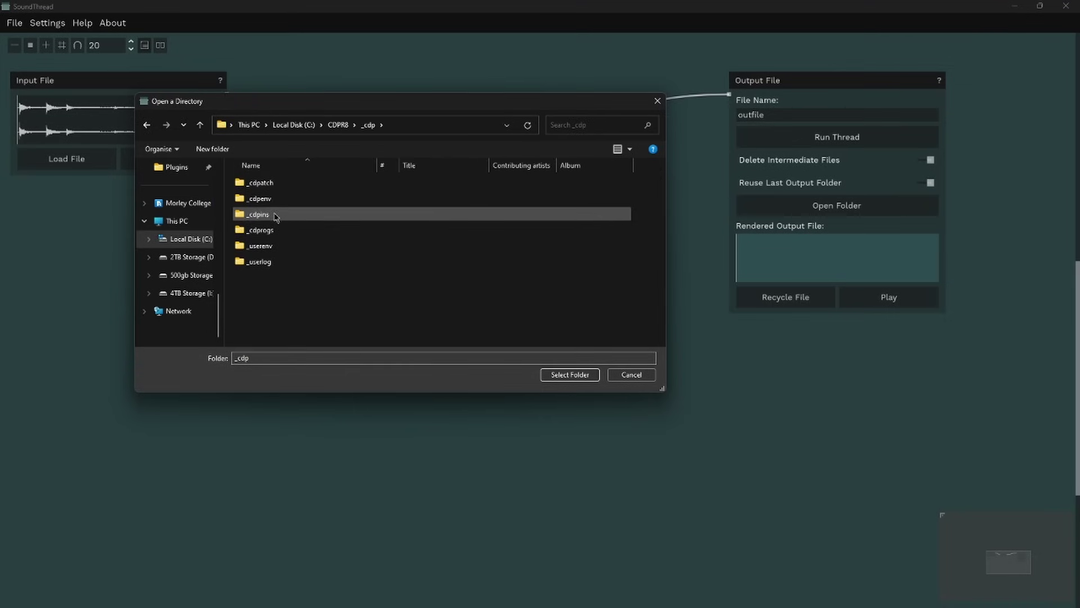
pyautogui.doubleClick(271, 230)
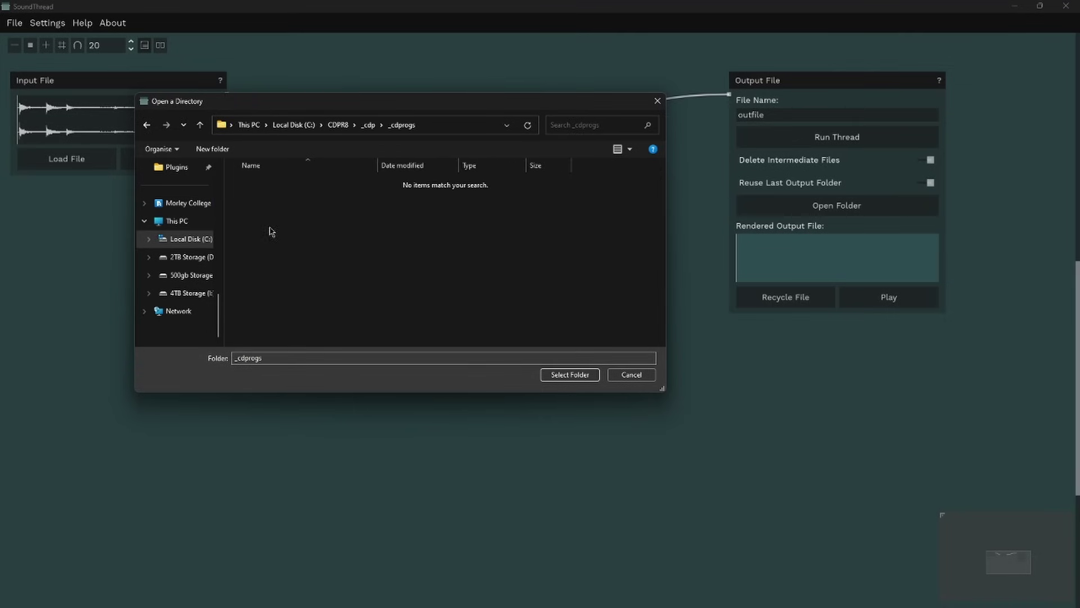
pyautogui.click(570, 374)
# - Open the console beside the nodes, run the thread while viewing its log, and close the console
pyautogui.click(60, 28)
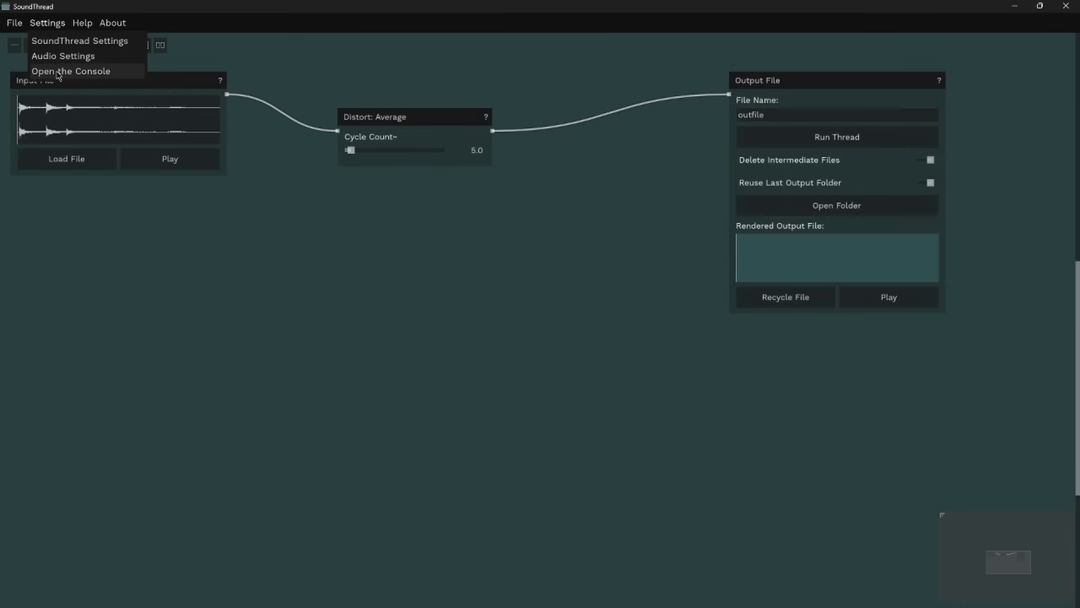
pyautogui.click(56, 70)
pyautogui.moveTo(533, 194); pyautogui.dragTo(226, 194)
pyautogui.click(840, 145)
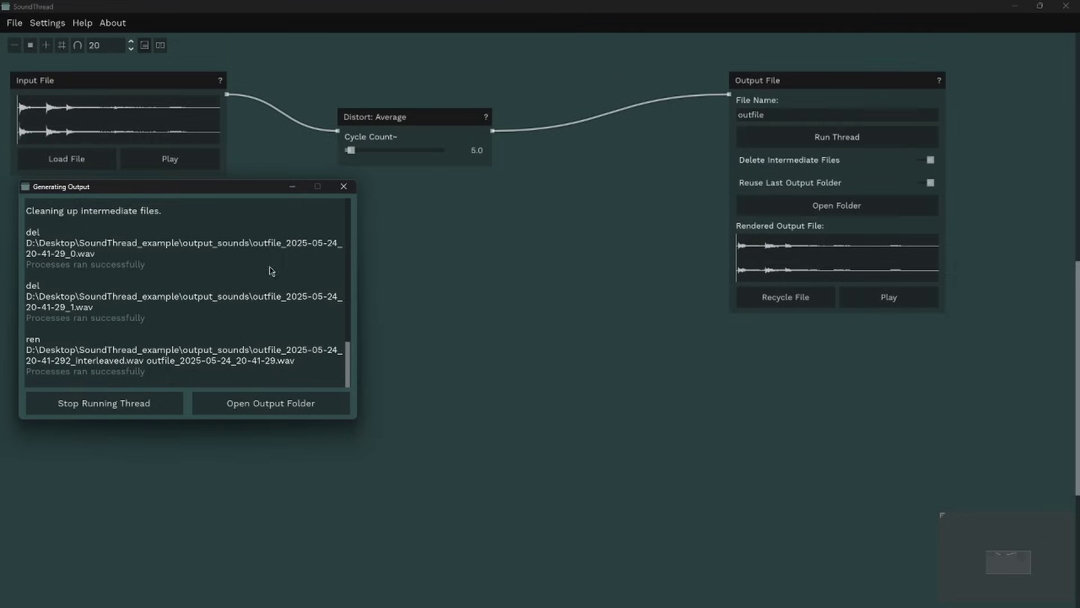
pyautogui.click(342, 186)
# - Review the available audio output devices in the audio settings and close them without changing the device
pyautogui.click(43, 26)
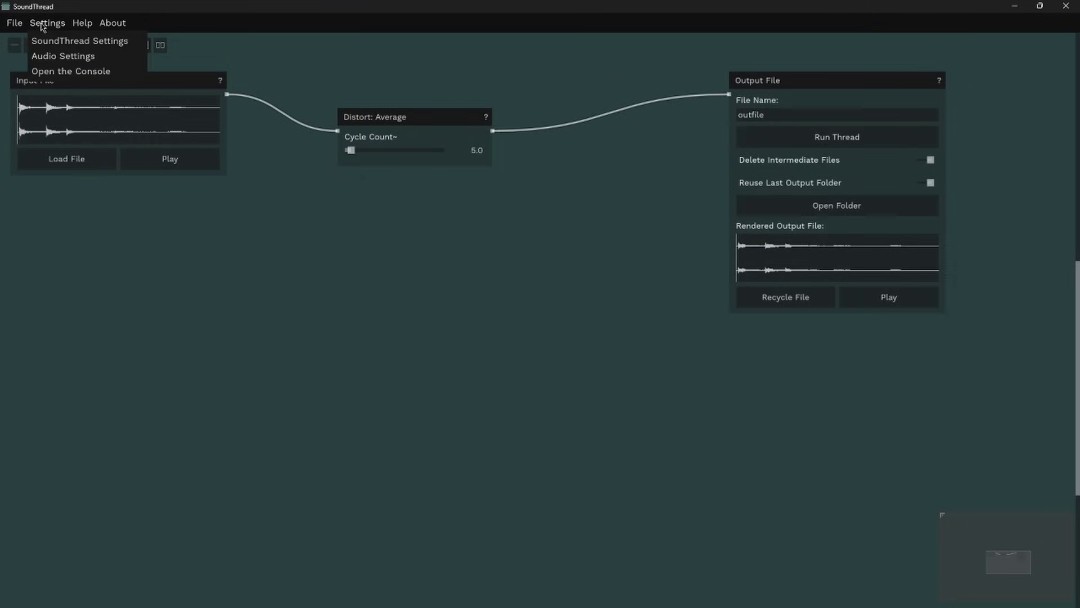
pyautogui.click(59, 56)
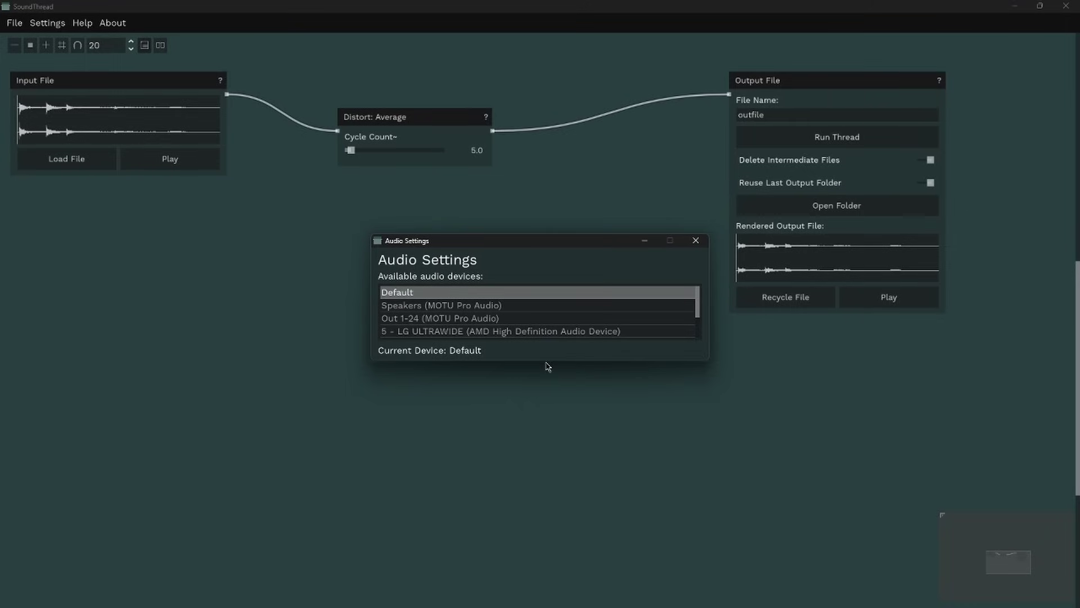
pyautogui.click(697, 241)
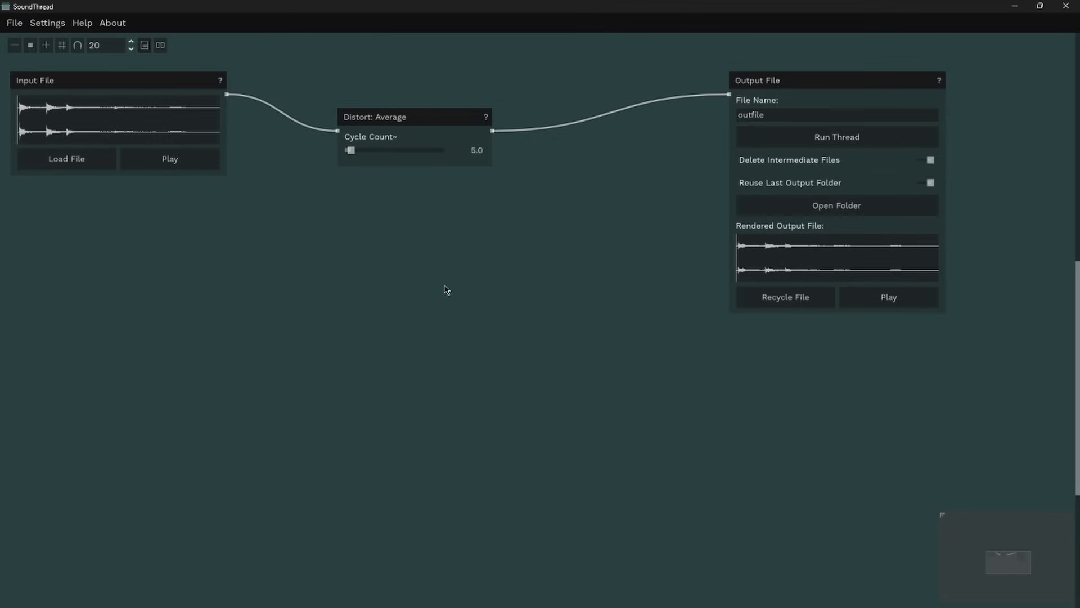
# - Look over the list of built-in tutorials and tips, and view the help page of the Distort: Average node
pyautogui.click(83, 22)
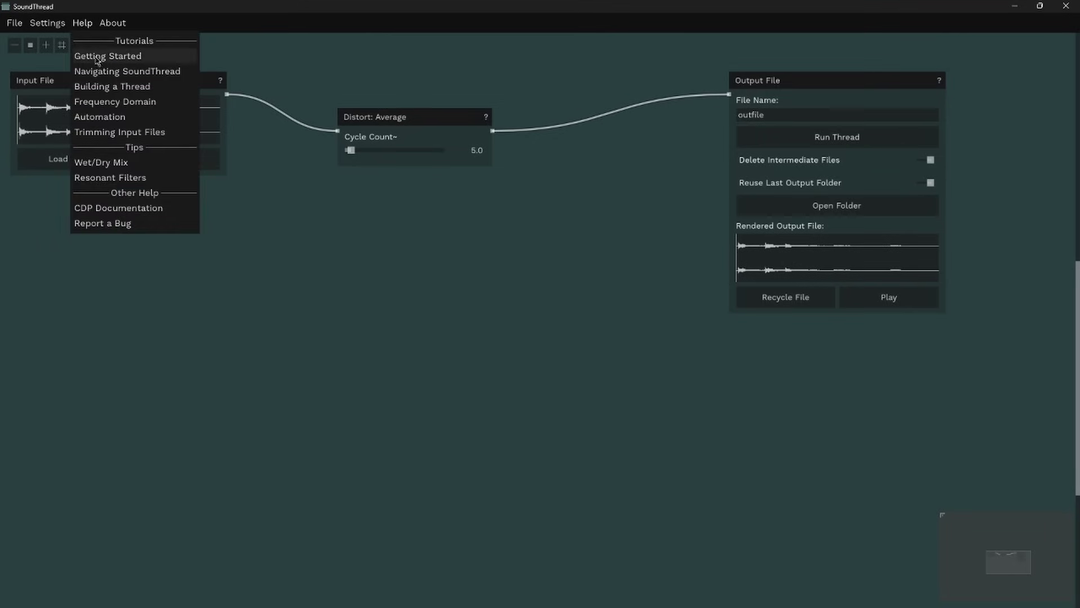
pyautogui.click(304, 291)
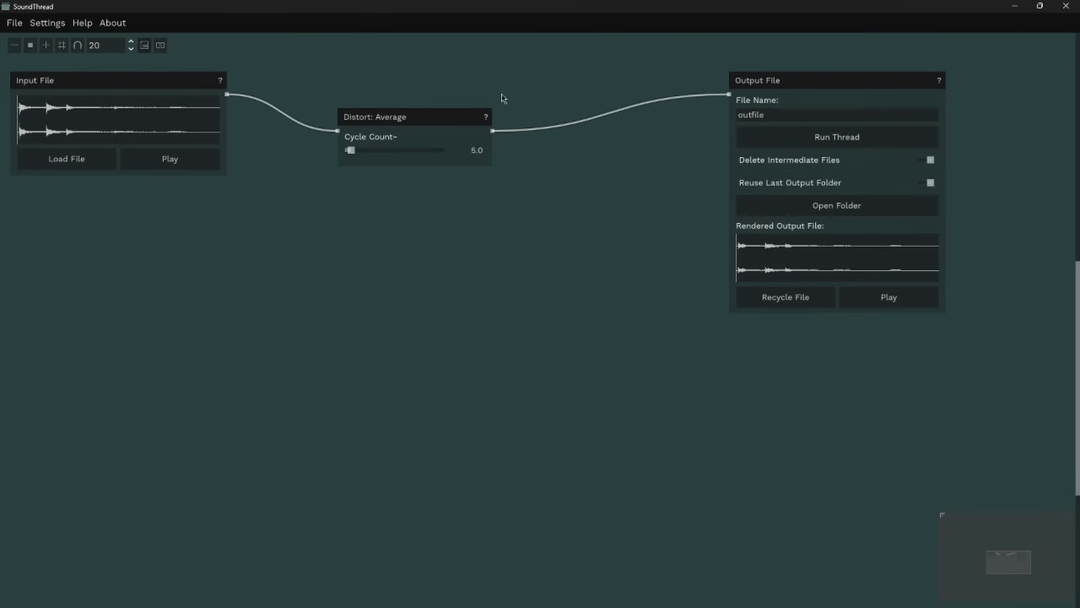
pyautogui.click(486, 118)
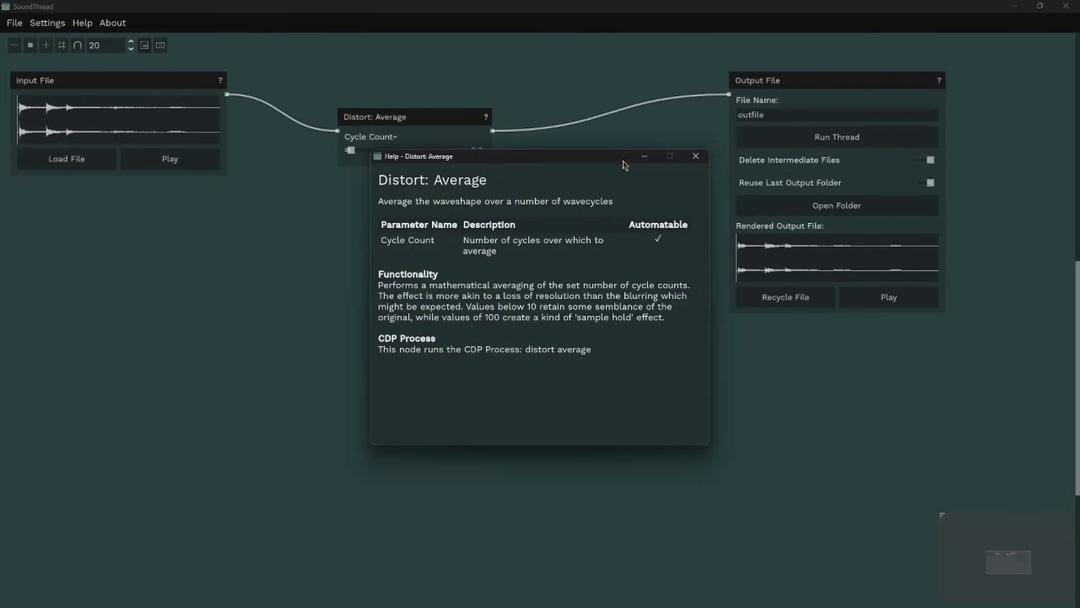
pyautogui.click(696, 157)
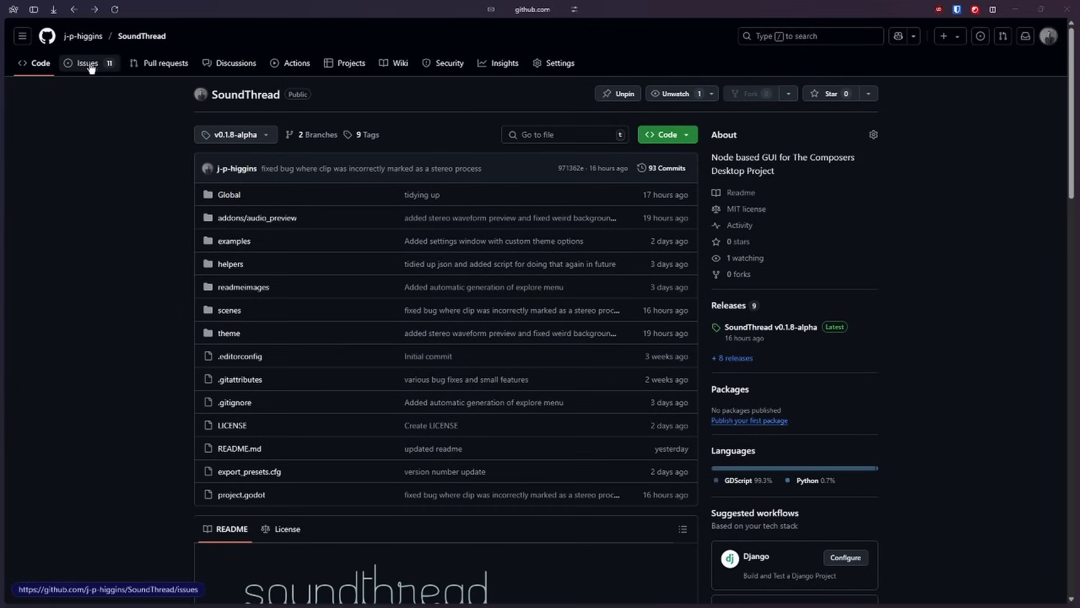
# - In SoundThread's GitHub repository, start a new issue titled "It broke and add this to the ui please!"
pyautogui.click(89, 65)
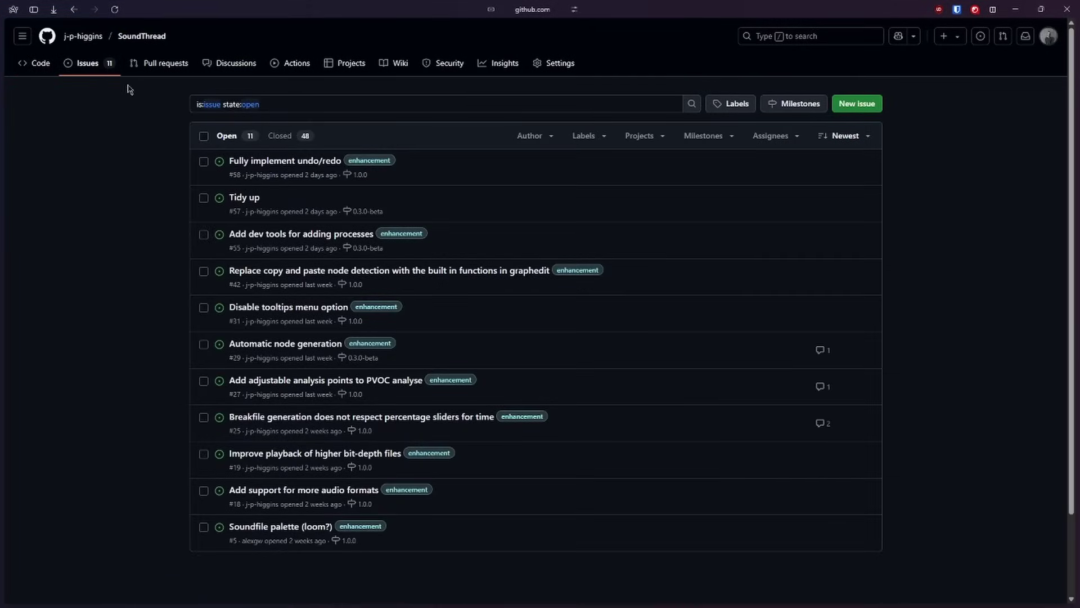
pyautogui.click(852, 104)
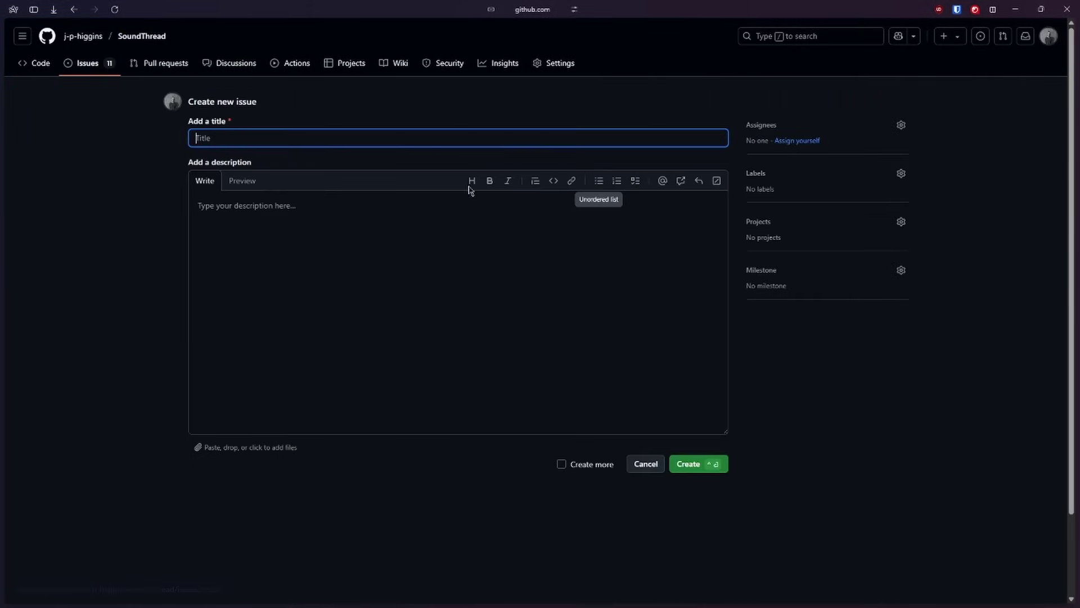
pyautogui.write('It')
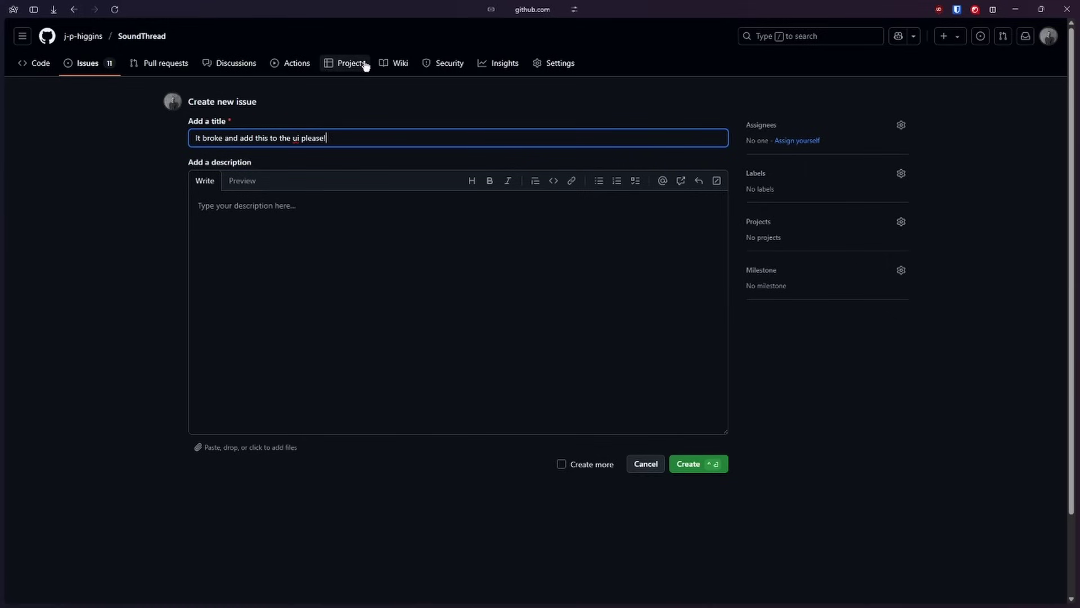
# - Open the discussion "CDP Processes you would like to see added next" and draft the comment "Add texture!!"
pyautogui.click(215, 65)
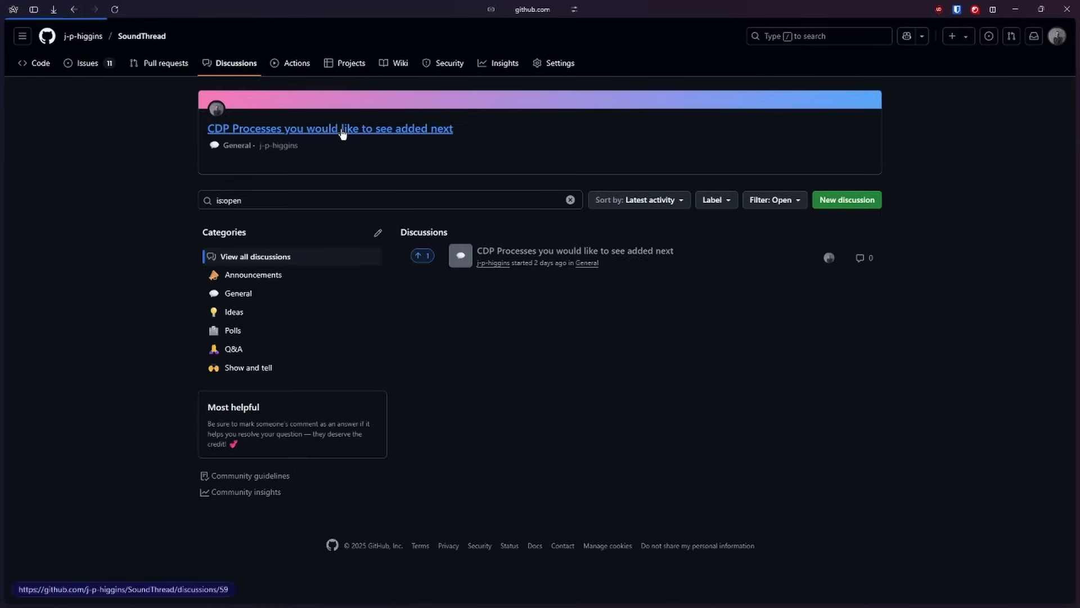
pyautogui.click(343, 133)
pyautogui.click(361, 352)
pyautogui.write('Add texture!!')
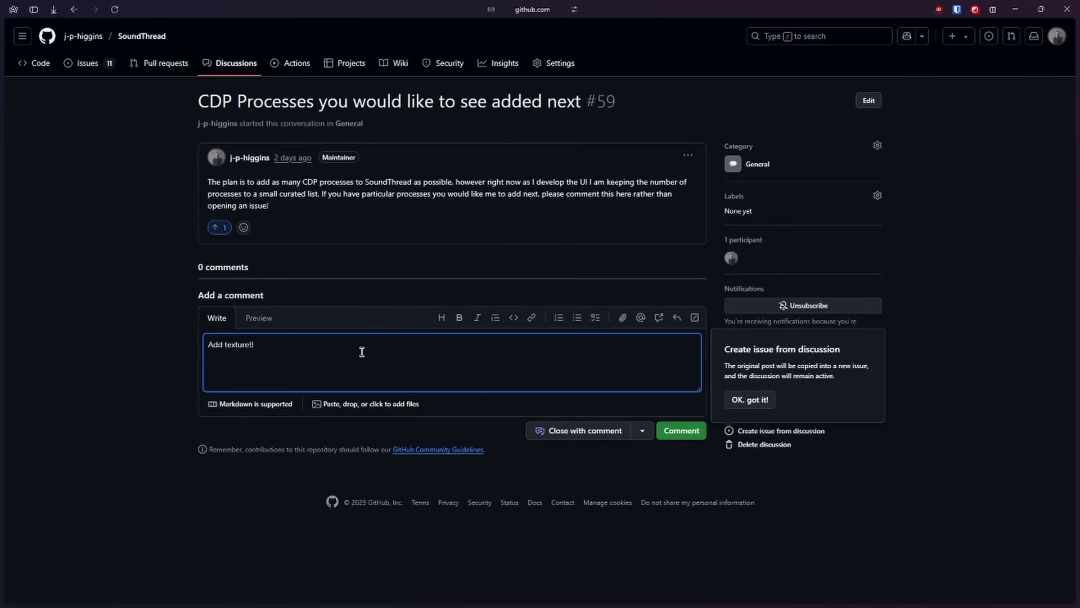
# - Return to the repository's main page and open the Ko-Fi link in the README's Support SoundThread section
pyautogui.click(40, 65)
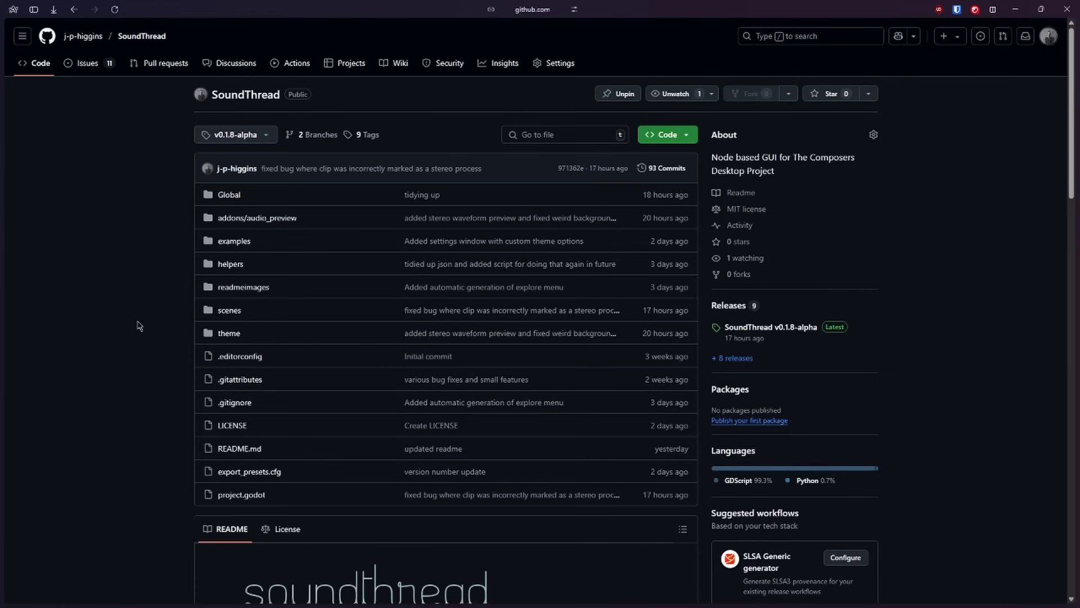
pyautogui.scroll(-15, 138, 325)
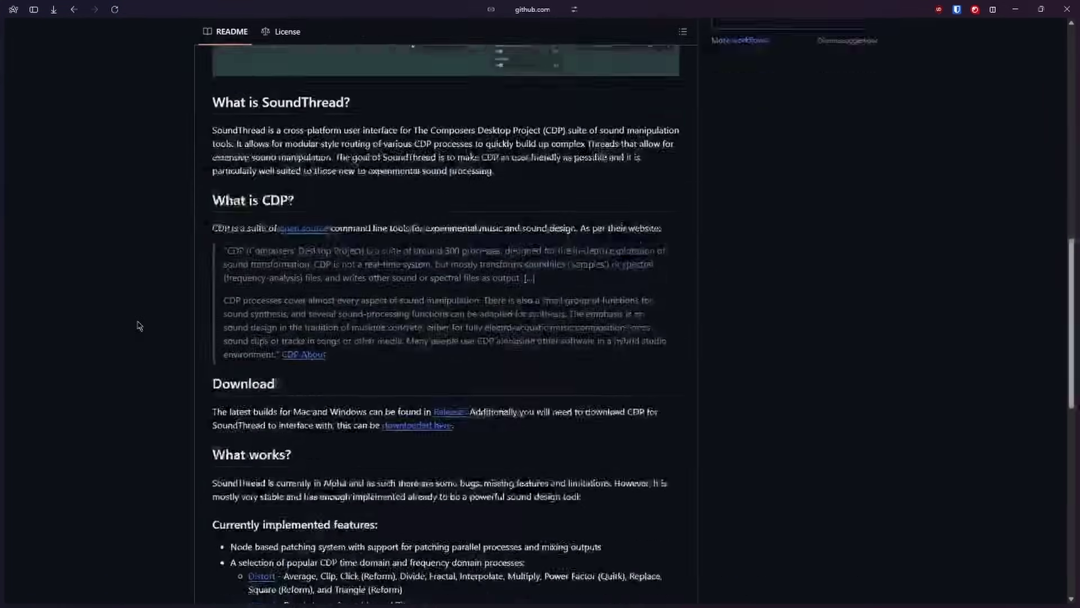
pyautogui.scroll(-6, 138, 326)
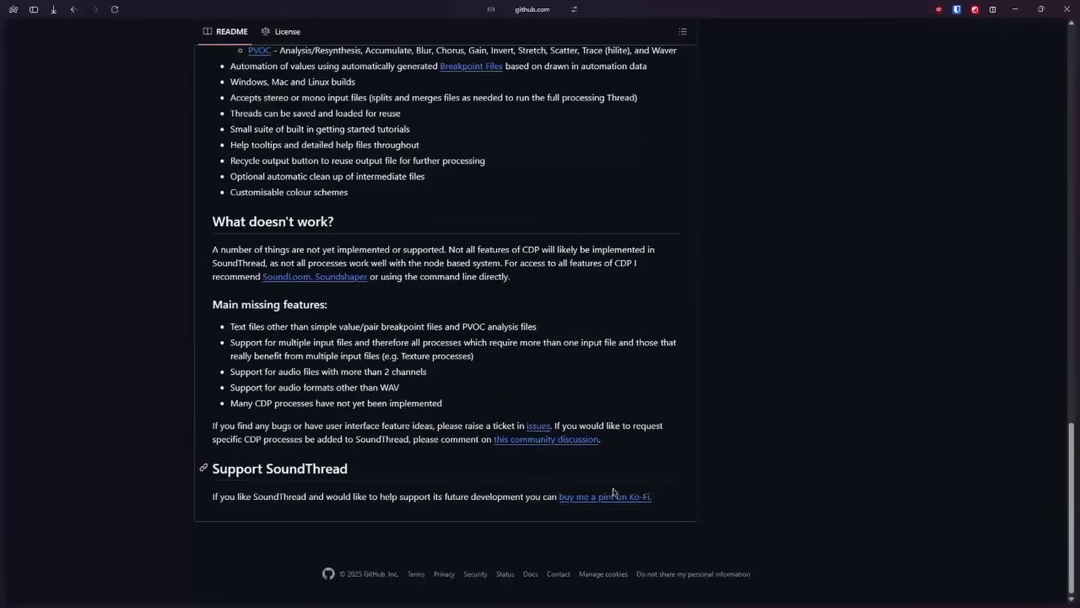
pyautogui.click(635, 503)
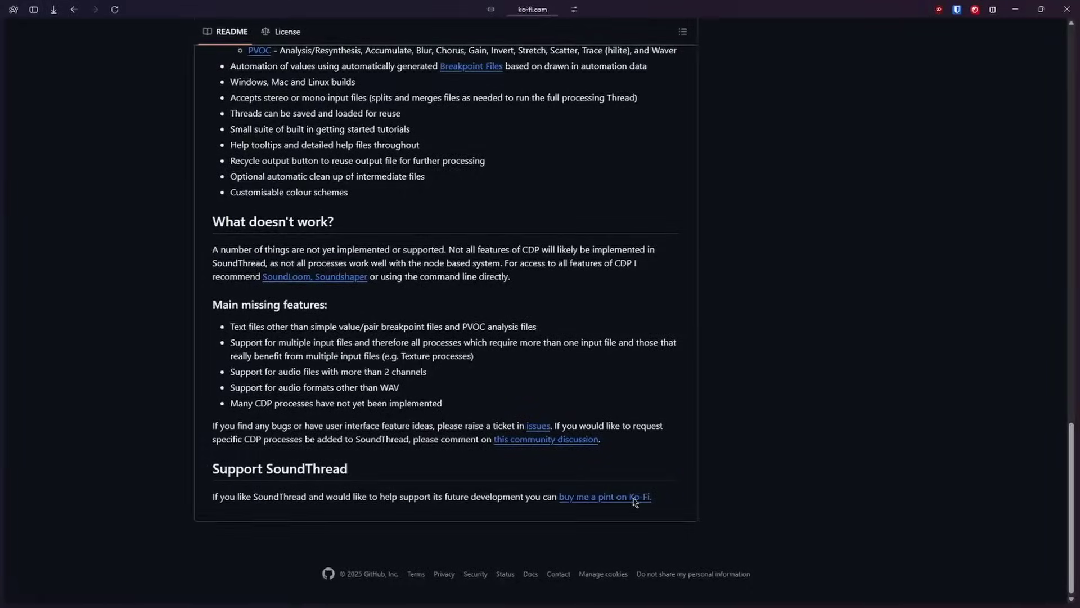